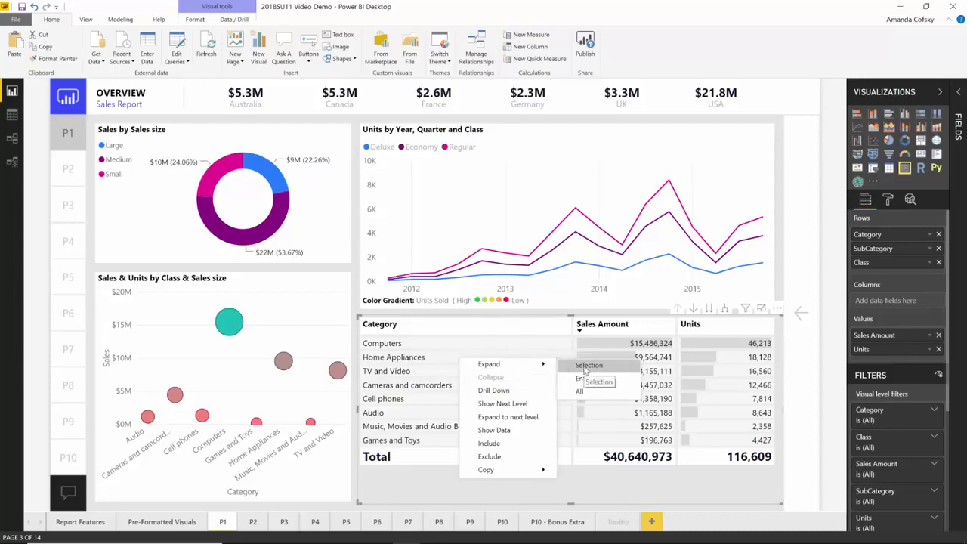
Step: Expand only the Home Appliances row of the category matrix and look through its subcategories and the remaining categories
left_click(587, 366)
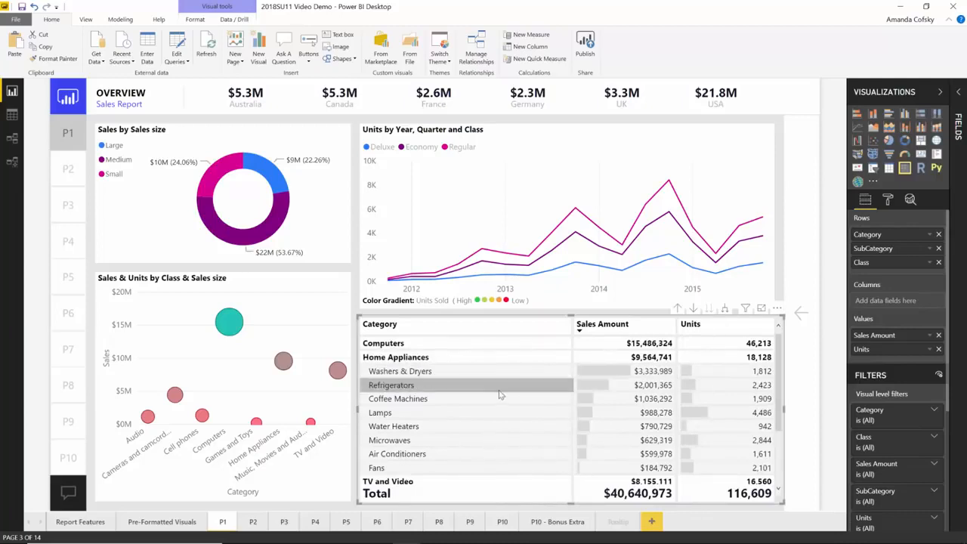
scroll(498, 393, "down", 3)
scroll(499, 389, "up", 3)
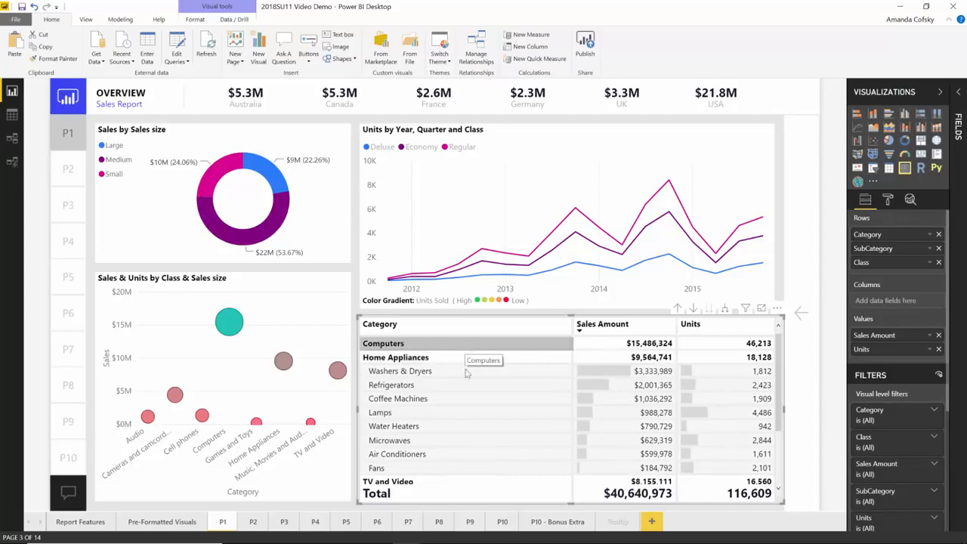
scroll(445, 462, "down", 2)
scroll(446, 463, "down", 1)
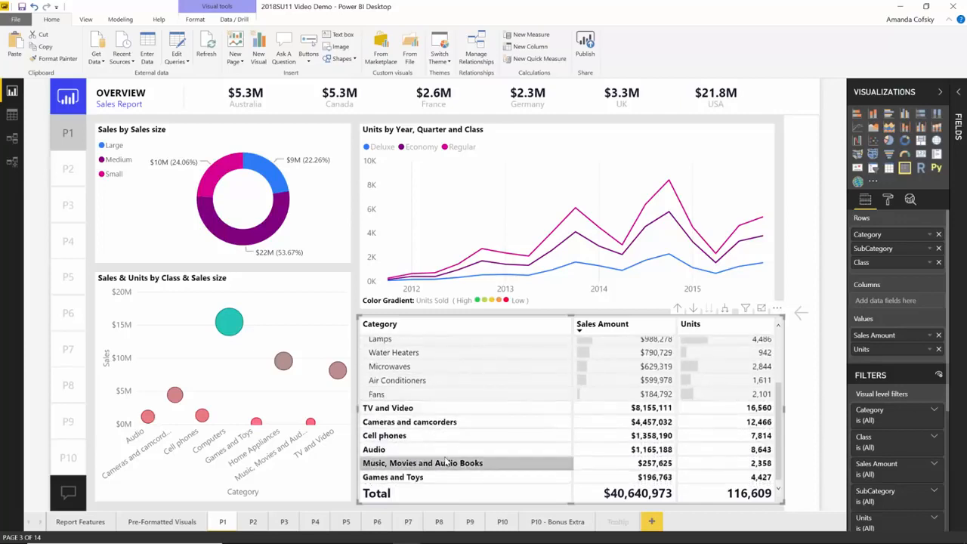
scroll(446, 462, "up", 3)
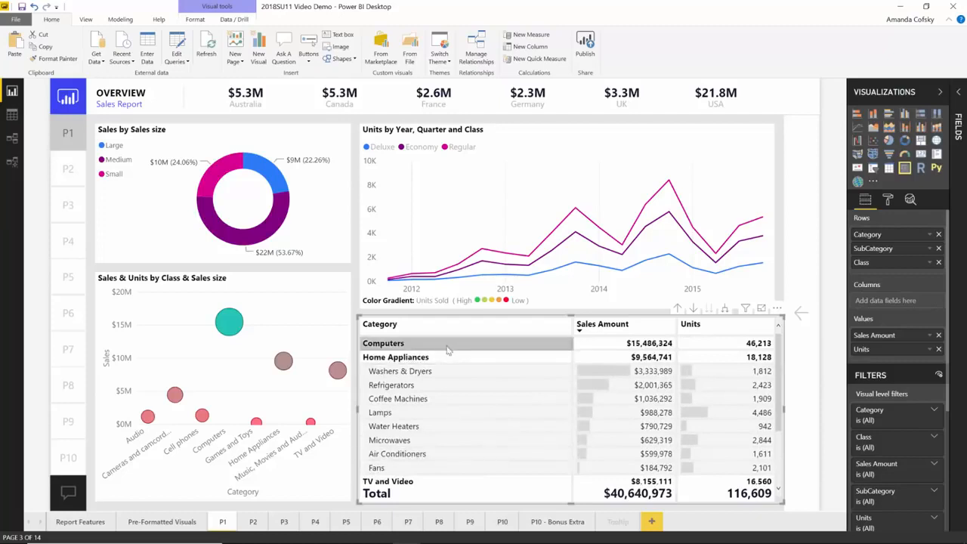
Step: Collapse all levels of the category matrix from the Home Appliances row
right_click(442, 357)
mouse_move(491, 374)
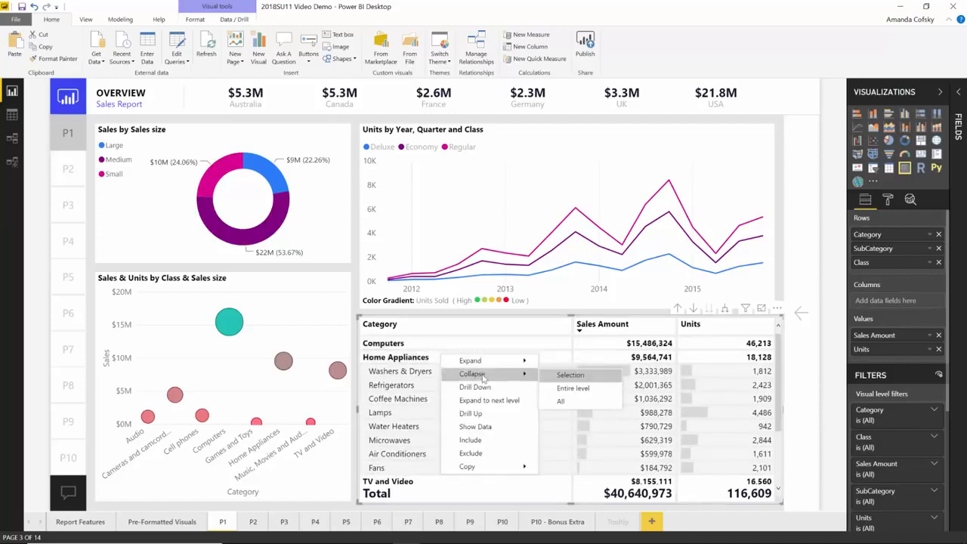
left_click(560, 404)
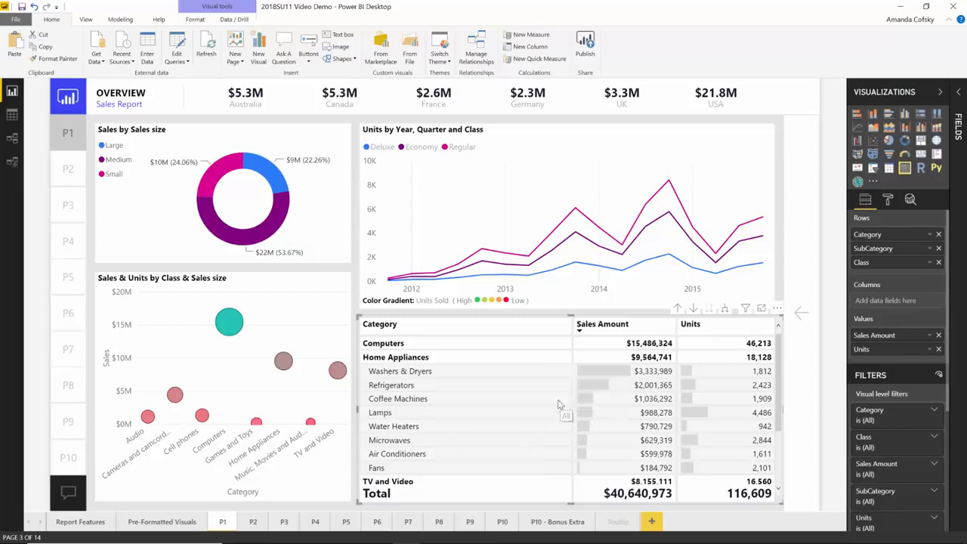
Step: Expand all levels of the category matrix down to Class for every category
right_click(493, 352)
mouse_move(559, 355)
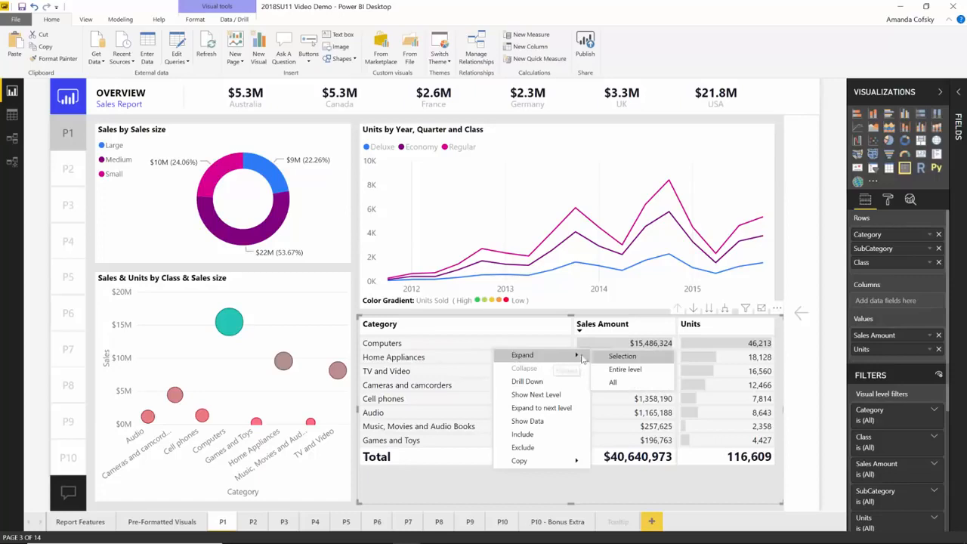
left_click(627, 388)
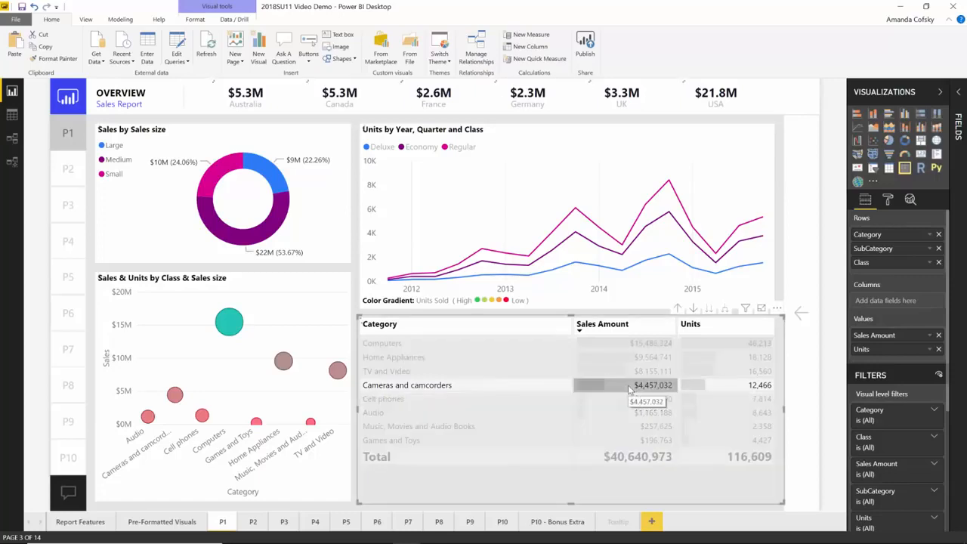
Step: Clear the cross-filter on Cameras and camcorders and collapse the whole matrix back to its categories
left_click(423, 346)
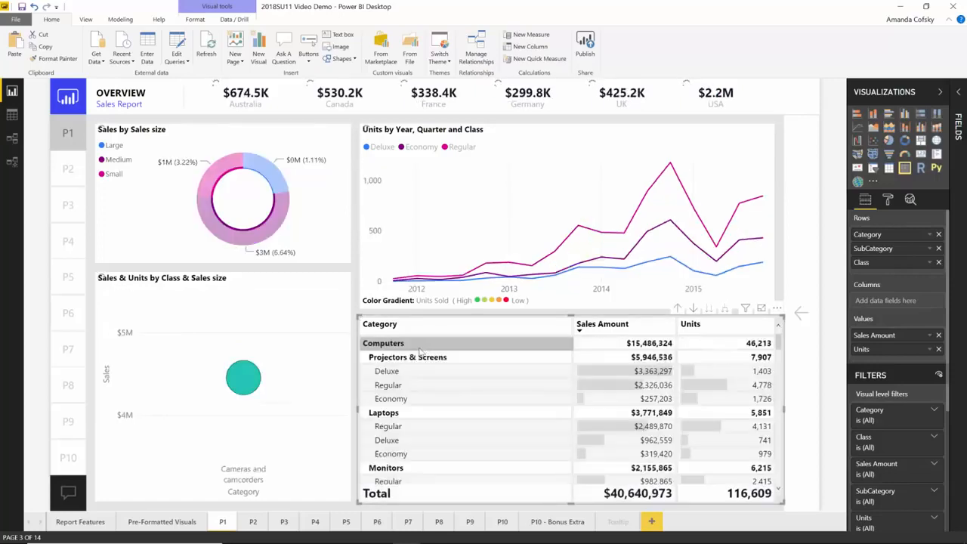
right_click(420, 349)
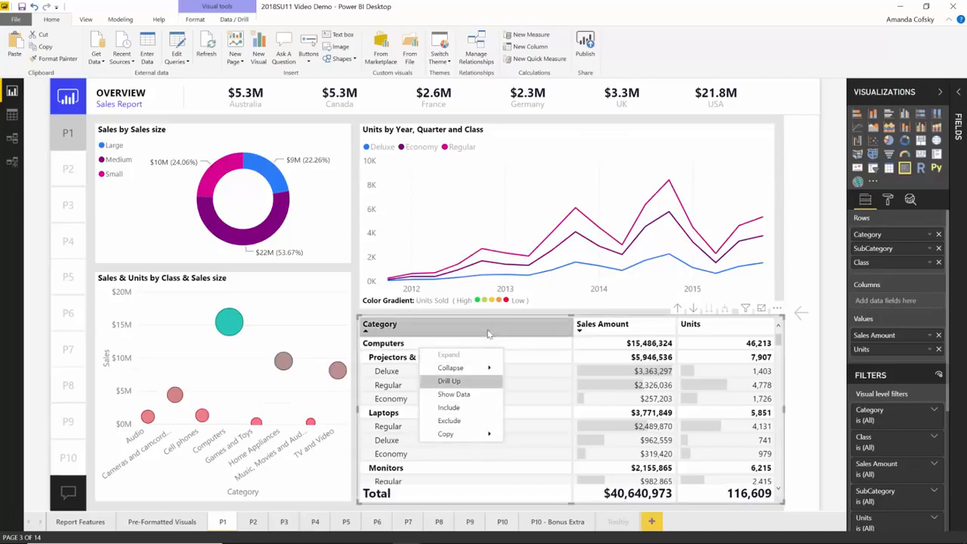
left_click(535, 397)
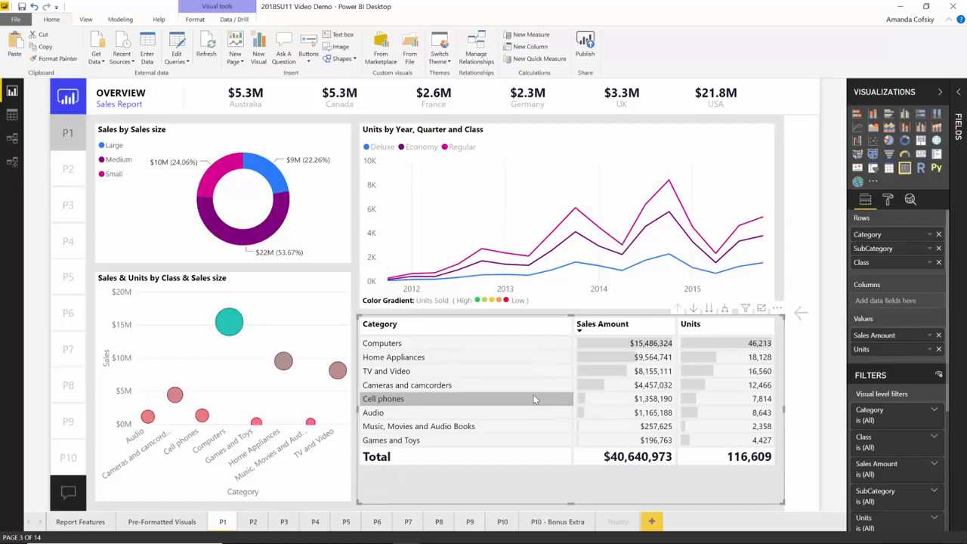
Step: Turn on the +/- icons in the matrix's row header formatting
left_click(889, 199)
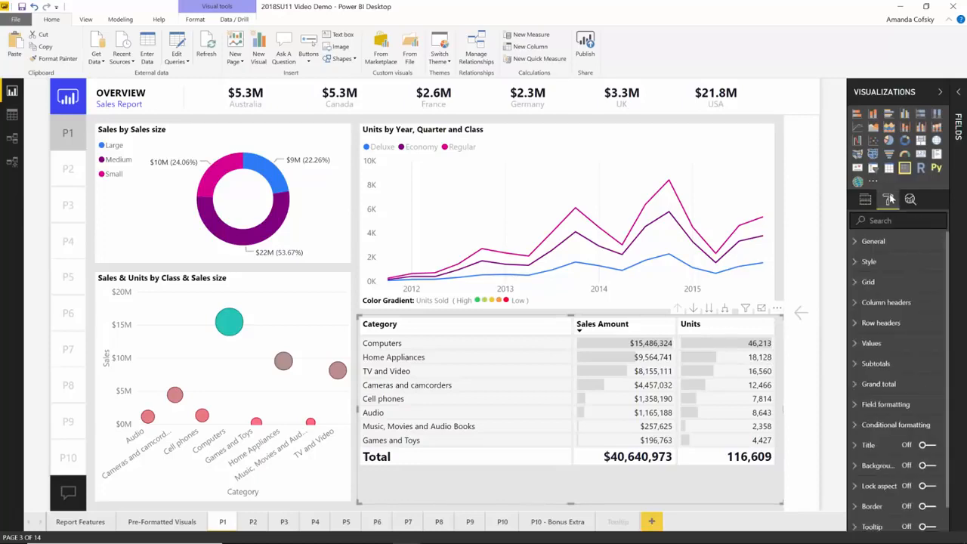
left_click(881, 323)
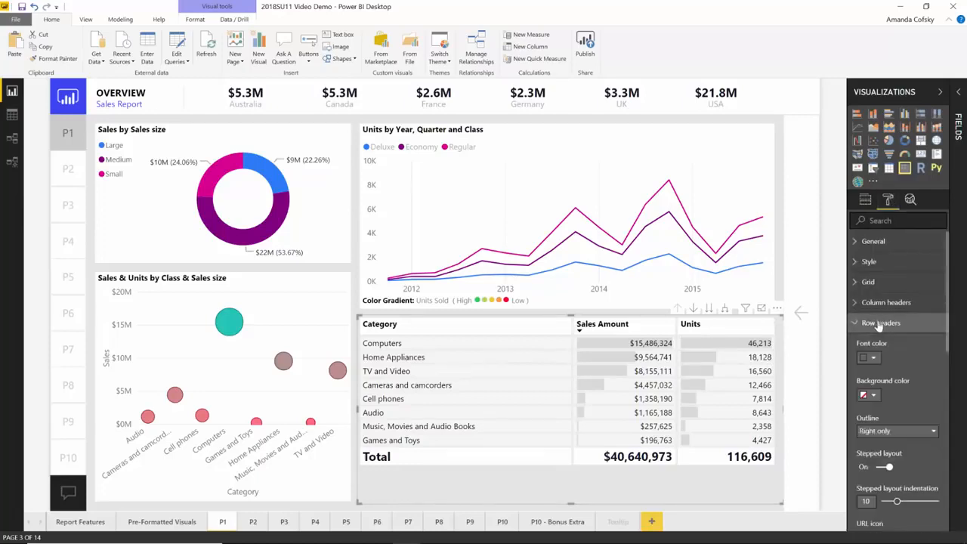
scroll(899, 382, "down", 3)
scroll(899, 382, "down", 5)
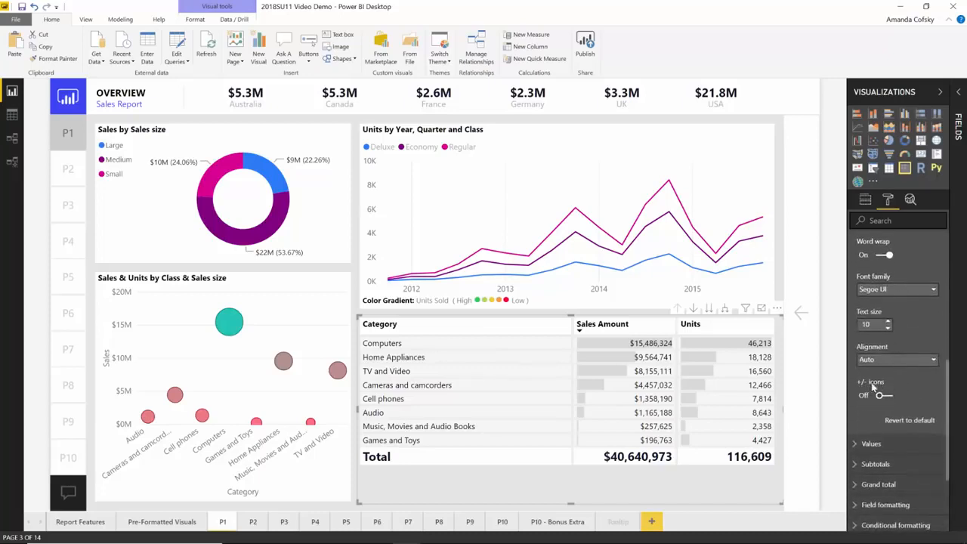
left_click(883, 395)
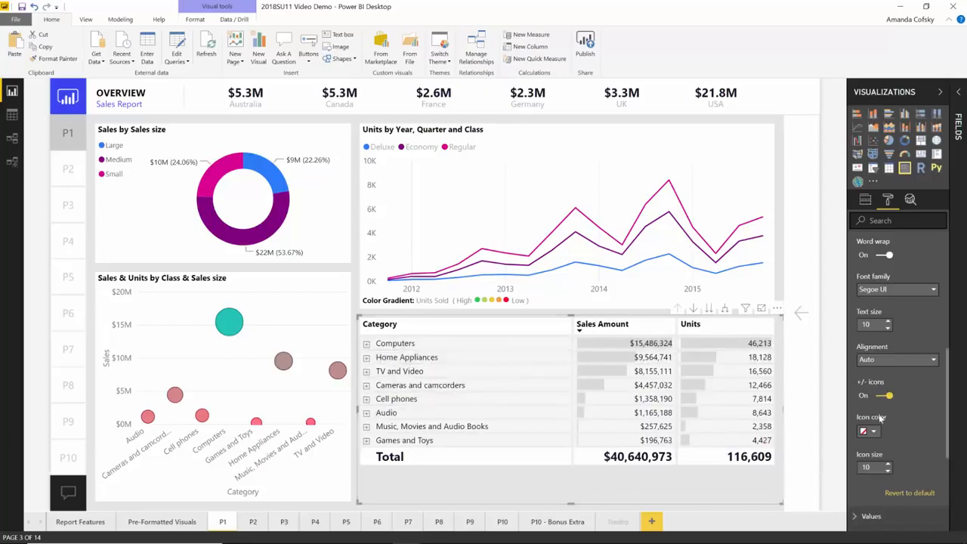
Step: Set the color of the matrix's +/- icons to the blue theme color
scroll(887, 423, "down", 1)
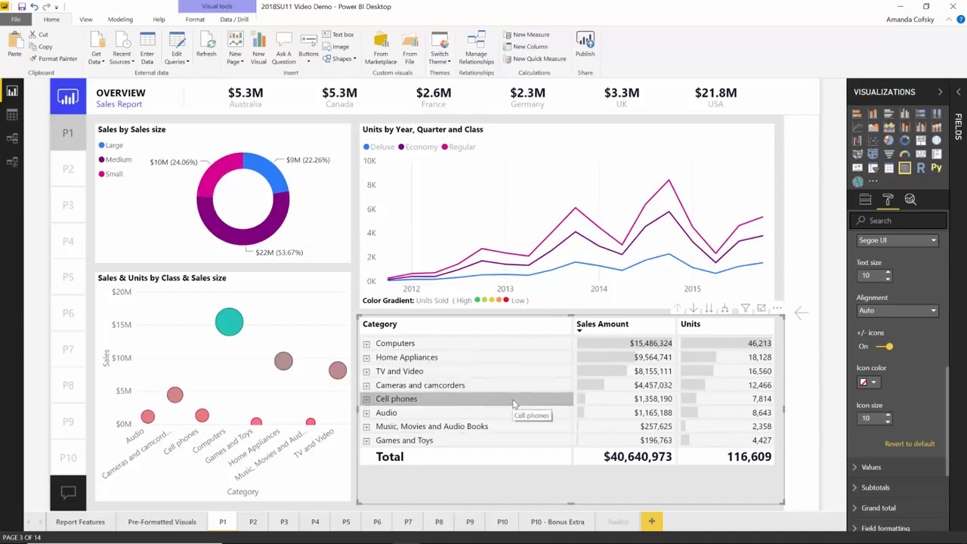
left_click(874, 383)
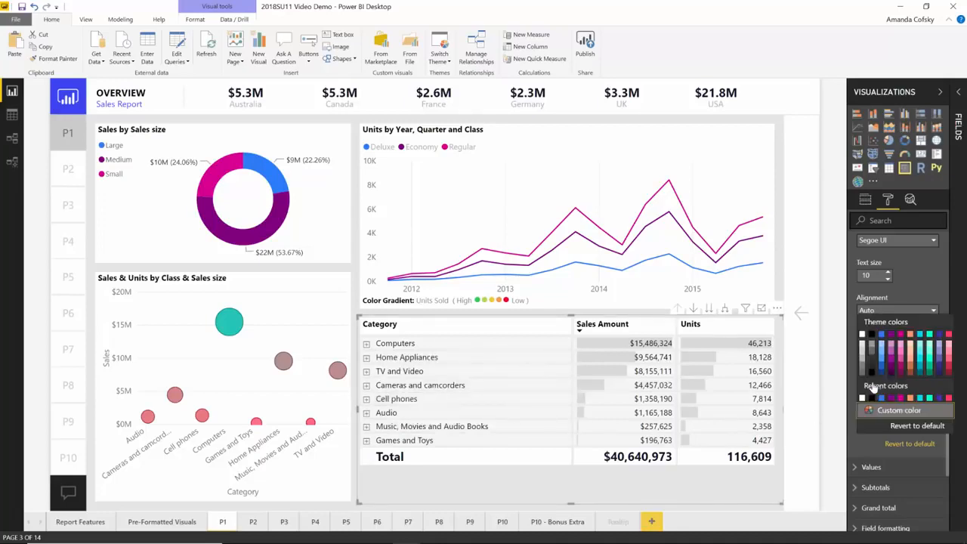
left_click(880, 337)
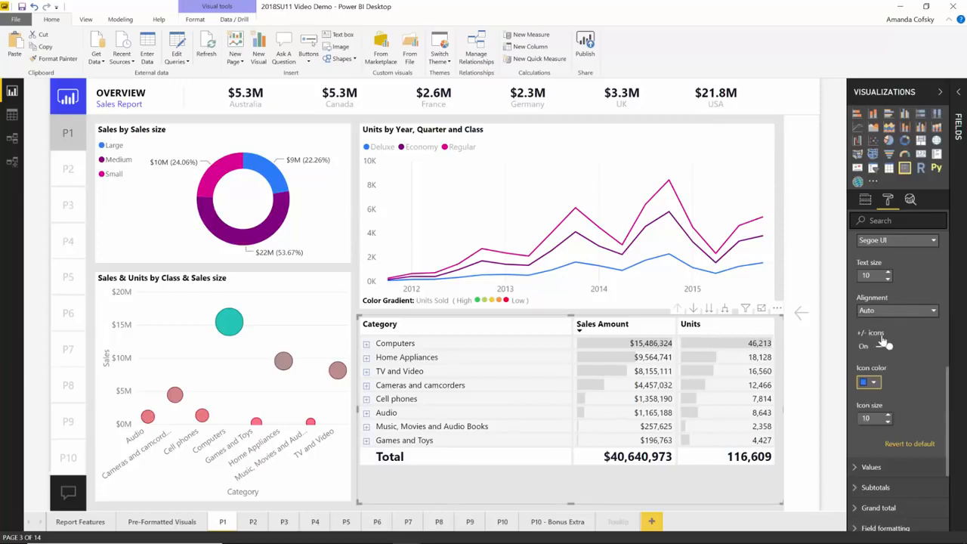
Step: Set the +/- icon size to 8 and the icon color to the purple theme color
left_click(888, 423)
left_click(888, 424)
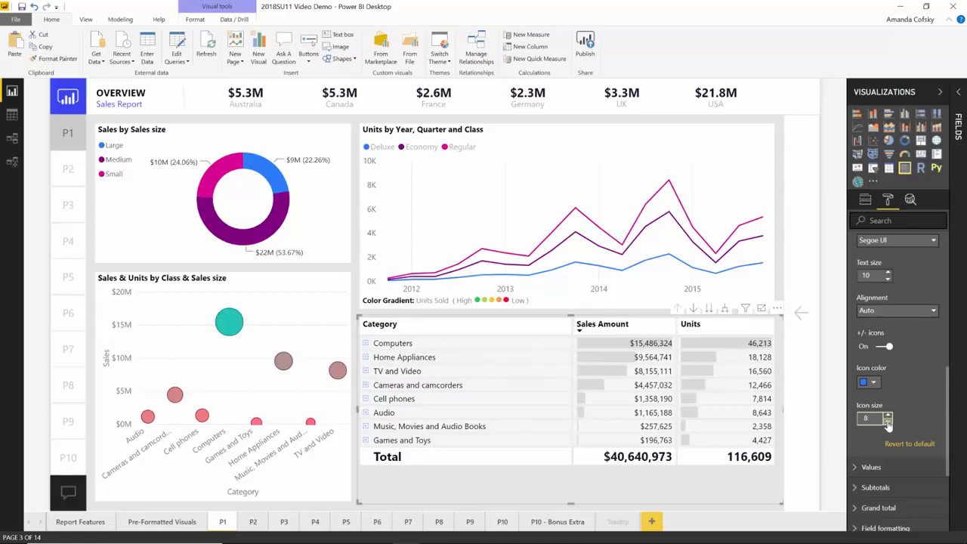
left_click(870, 382)
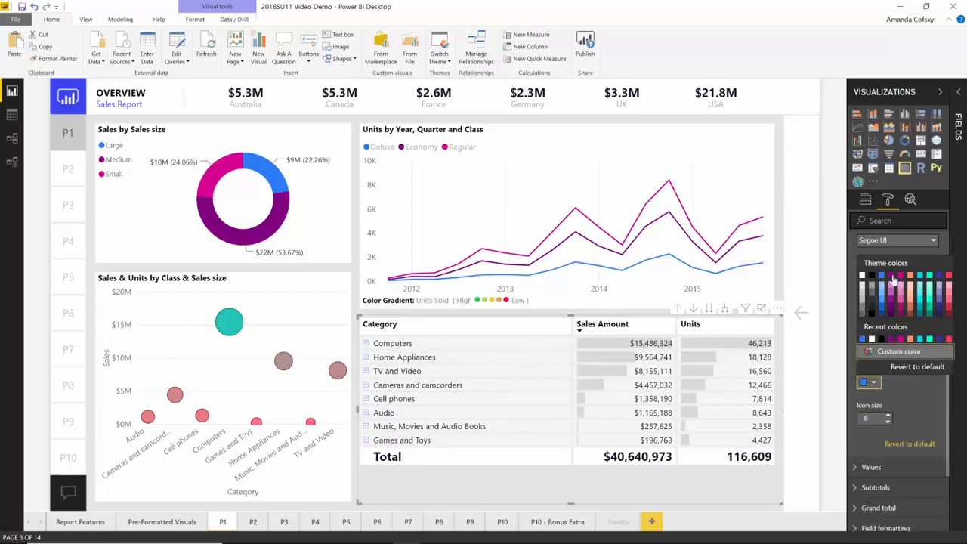
left_click(892, 277)
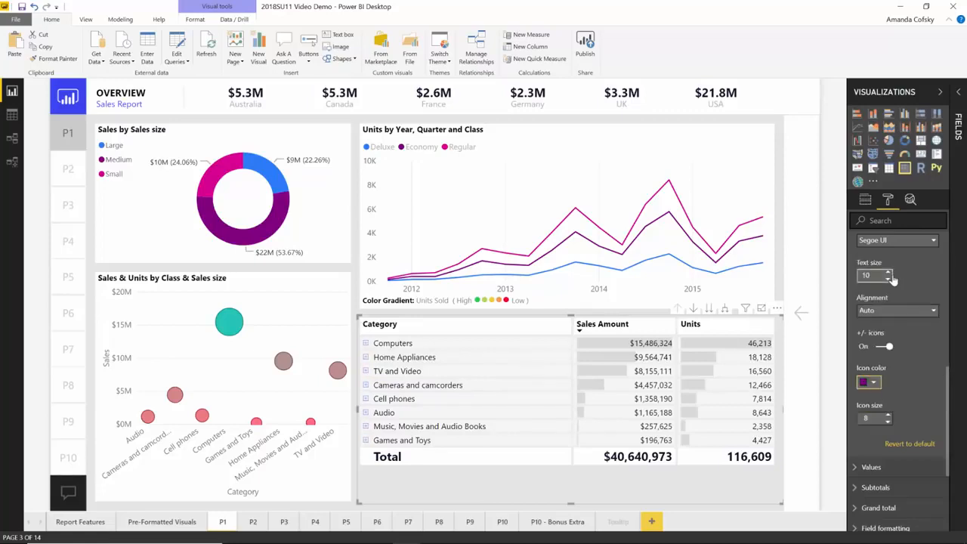
Step: Expand TV and Video down to Televisions and Computers down to Projectors & Screens, and look through the expanded matrix
left_click(366, 370)
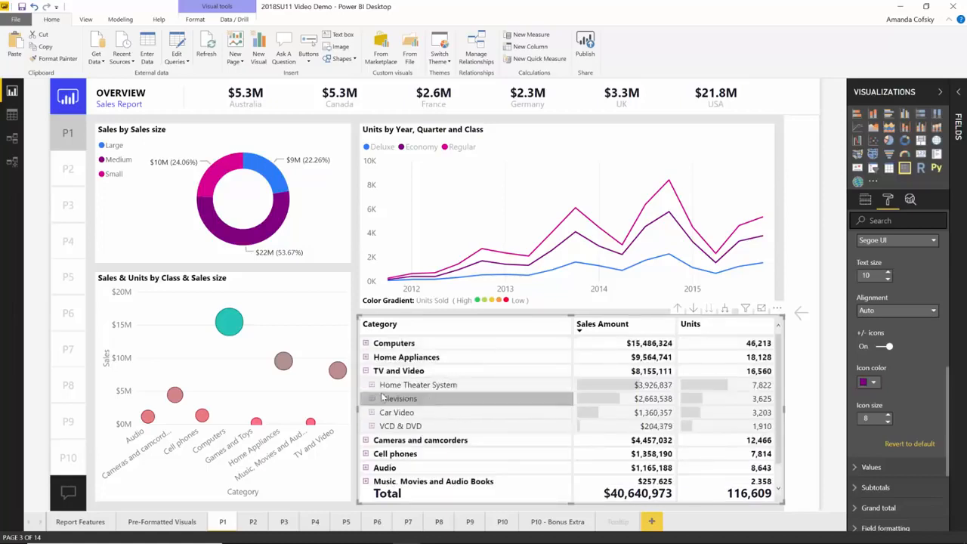
left_click(371, 399)
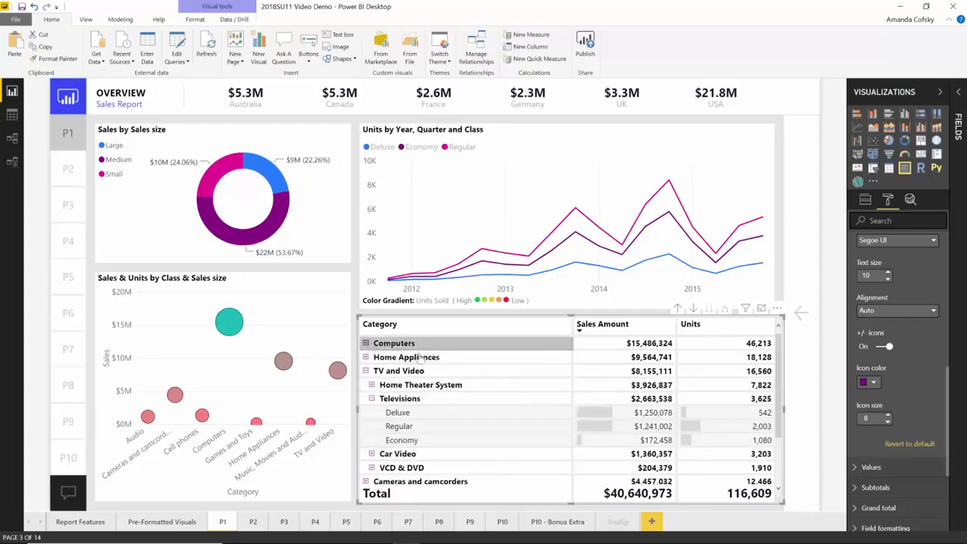
left_click(365, 343)
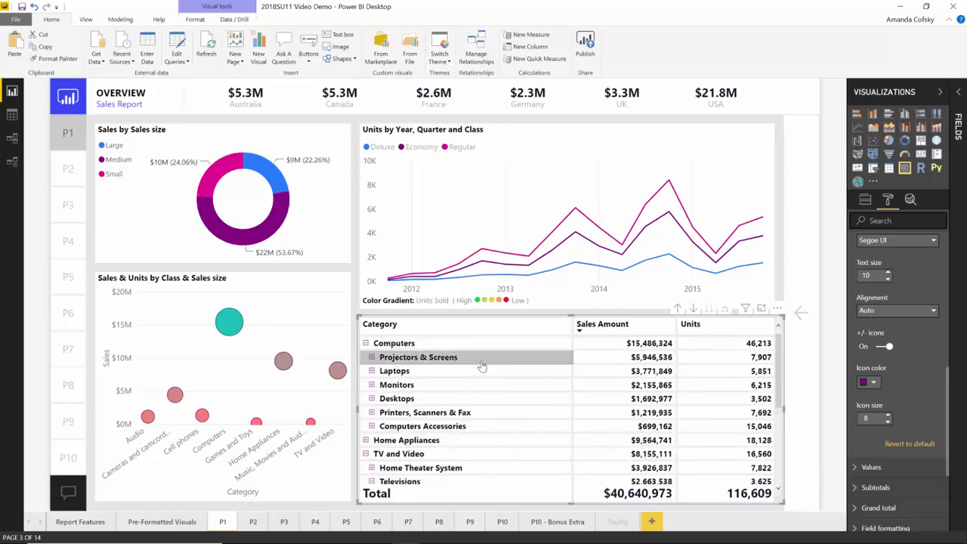
left_click(371, 357)
scroll(609, 419, "down", 4)
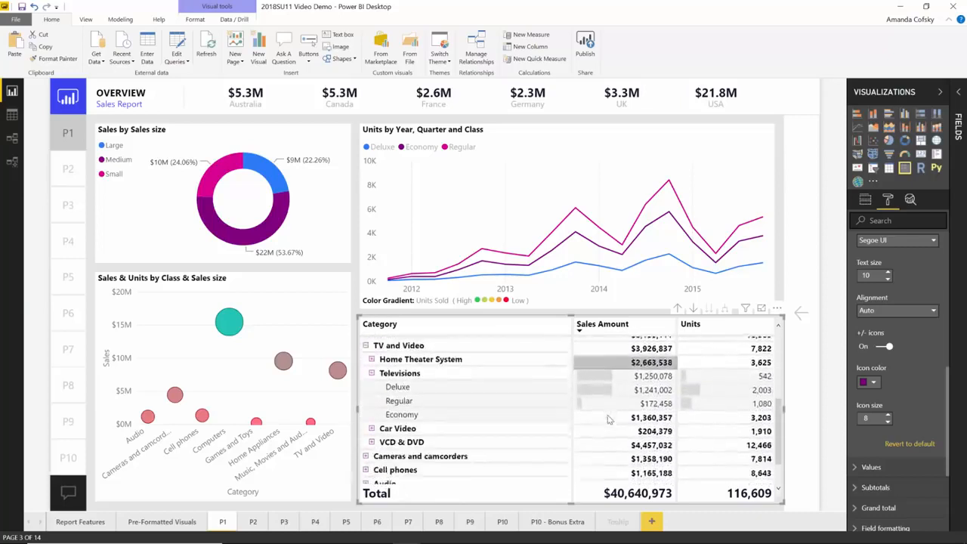
scroll(609, 419, "down", 1)
scroll(609, 419, "up", 5)
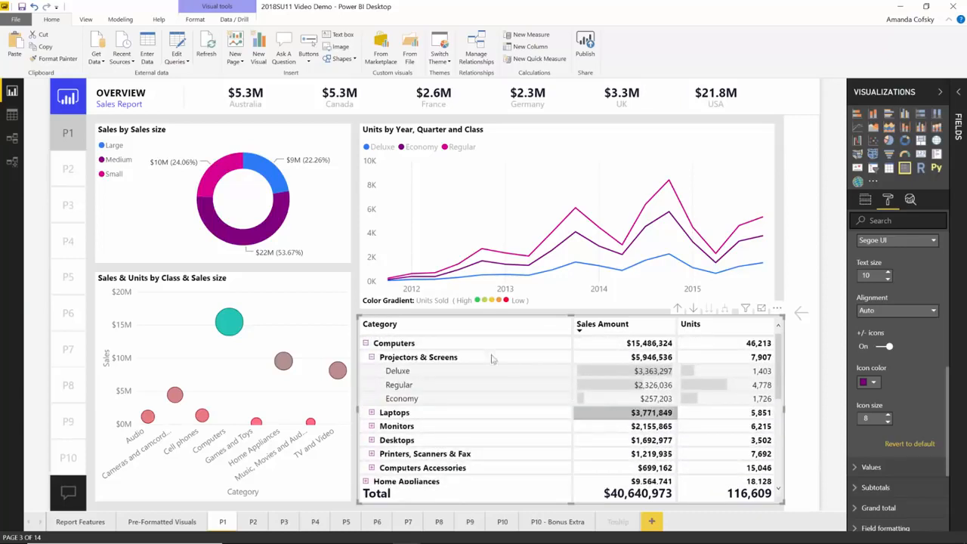
Step: Collapse all levels of the category matrix from the Computers row
right_click(412, 344)
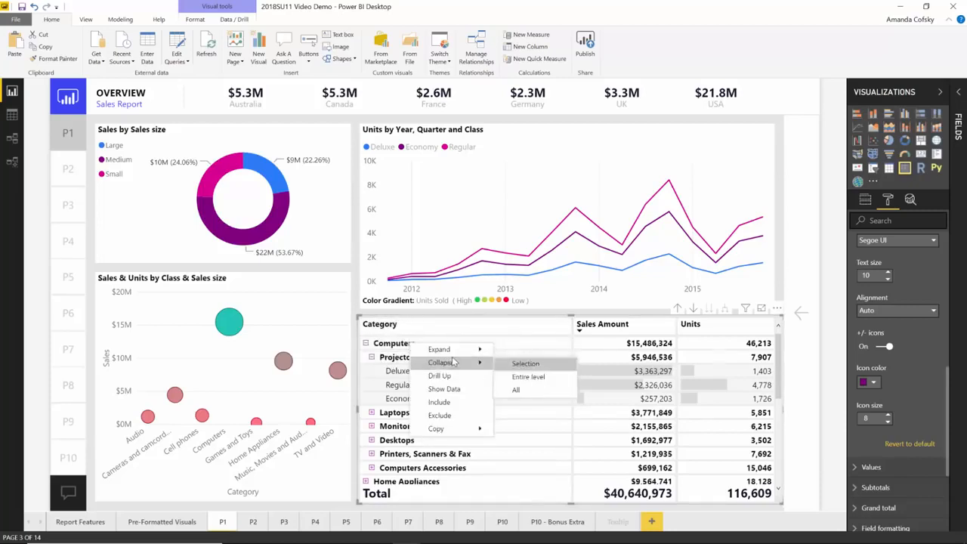
mouse_move(467, 363)
left_click(526, 391)
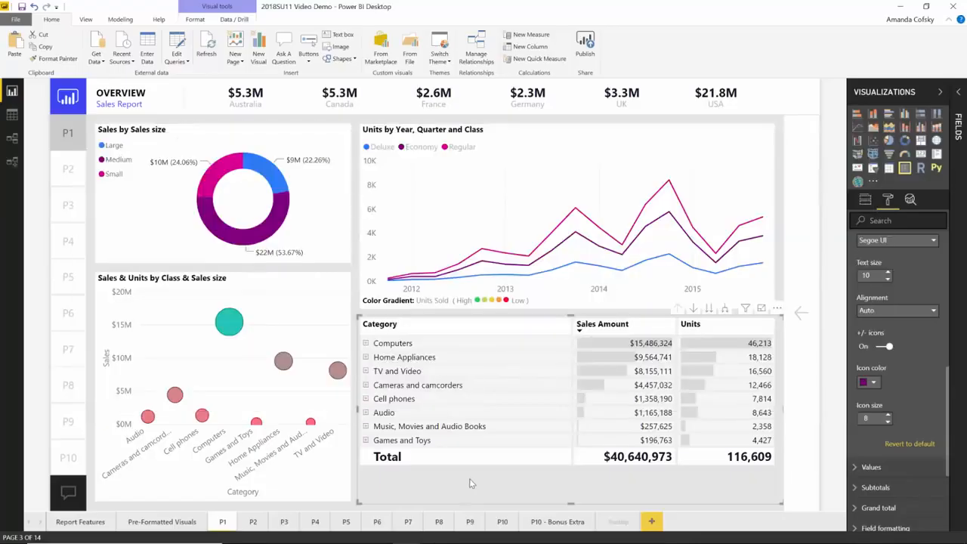
Step: Copy the Sales by Sales size donut chart into the 2018SU07 Blog Demo report and place it between the Net Satisfaction slicer and Units by Class & Brand
left_click(316, 224)
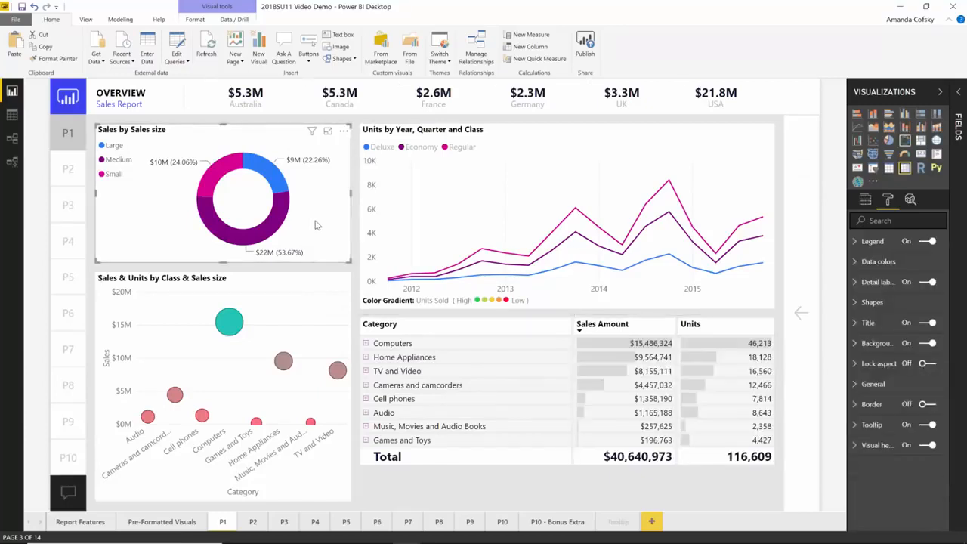
key("alt+Tab")
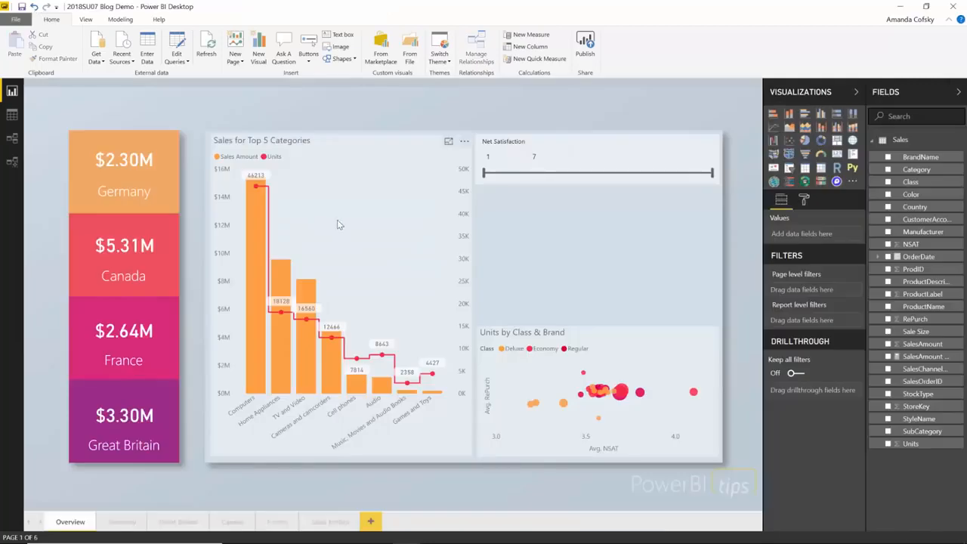
key("ctrl+v")
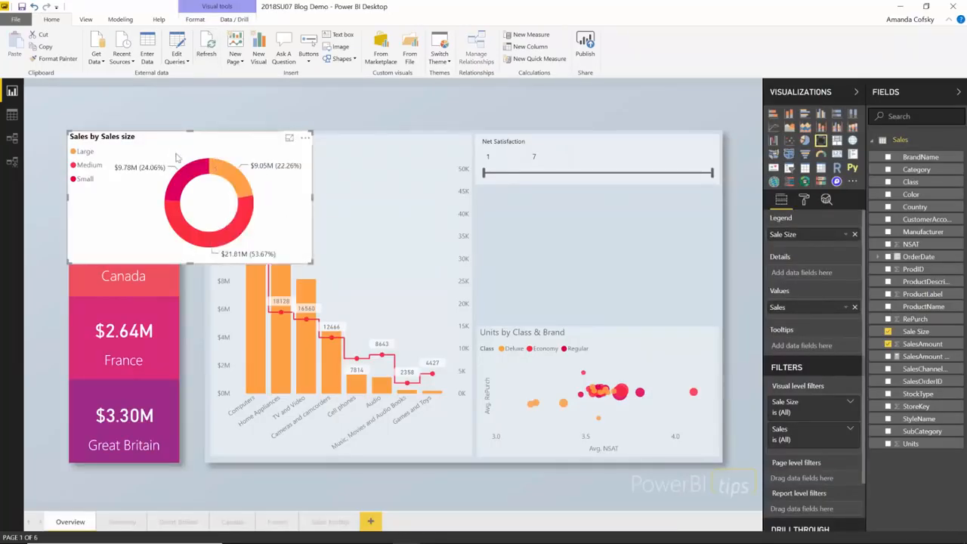
left_click_drag(350, 167, 576, 196)
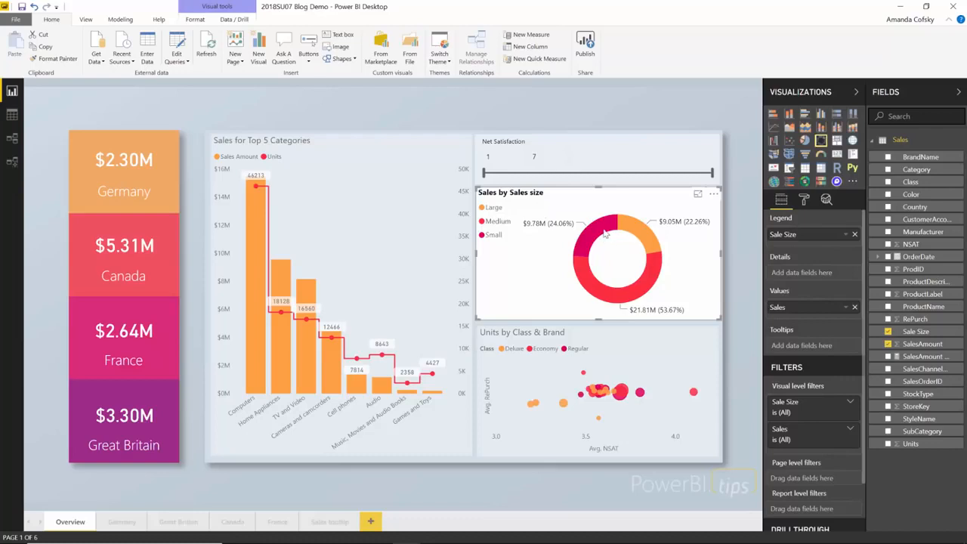
Step: Delete the pasted donut chart and switch back to the 2018SU11 Video Demo report
mouse_move(605, 234)
key("Delete")
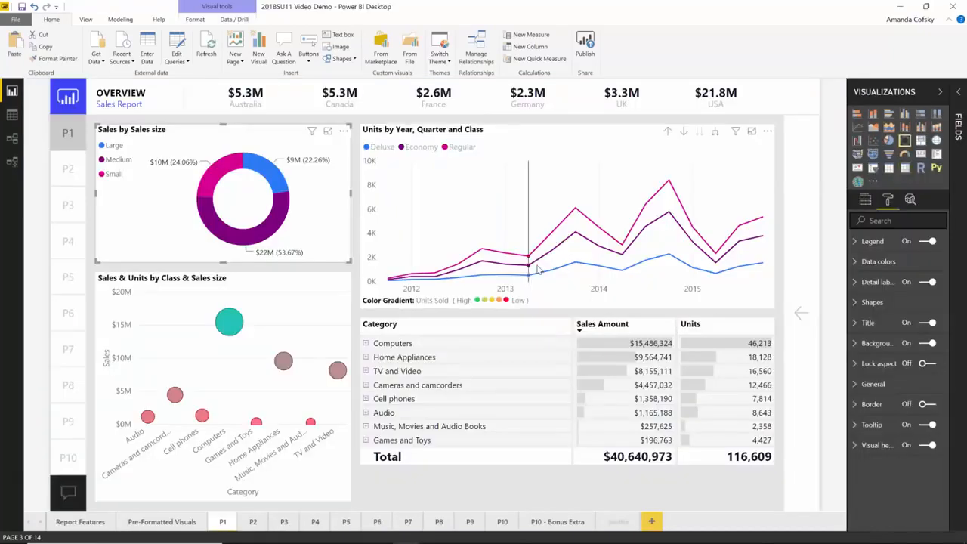
Step: Select the Units by Year, Quarter and Class line chart and expand the collapsed list of data fields
mouse_move(527, 241)
left_click(515, 200)
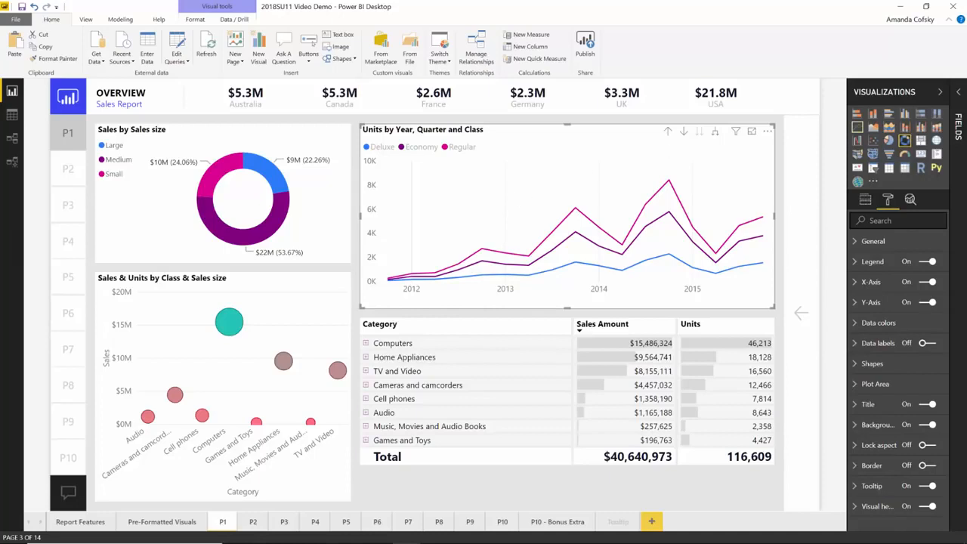
left_click(959, 107)
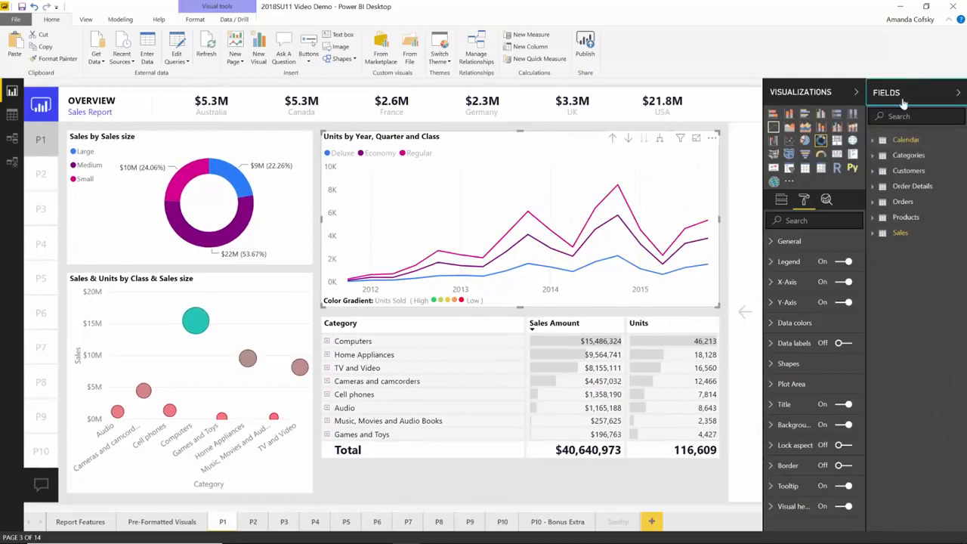
Step: Paste the line chart into the 2018SU07 Blog Demo report and fit it between the Net Satisfaction slicer and Units by Class & Brand
left_click(957, 92)
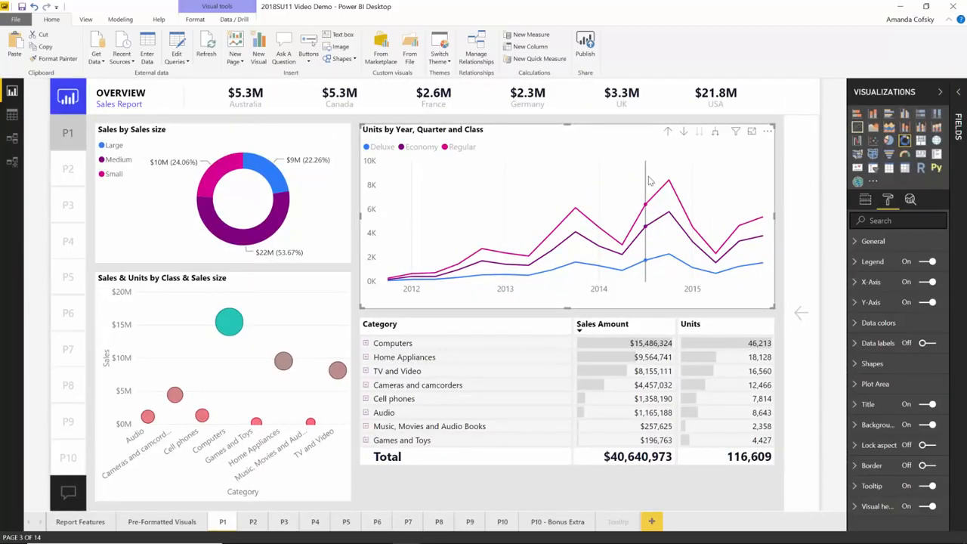
key("alt+Tab")
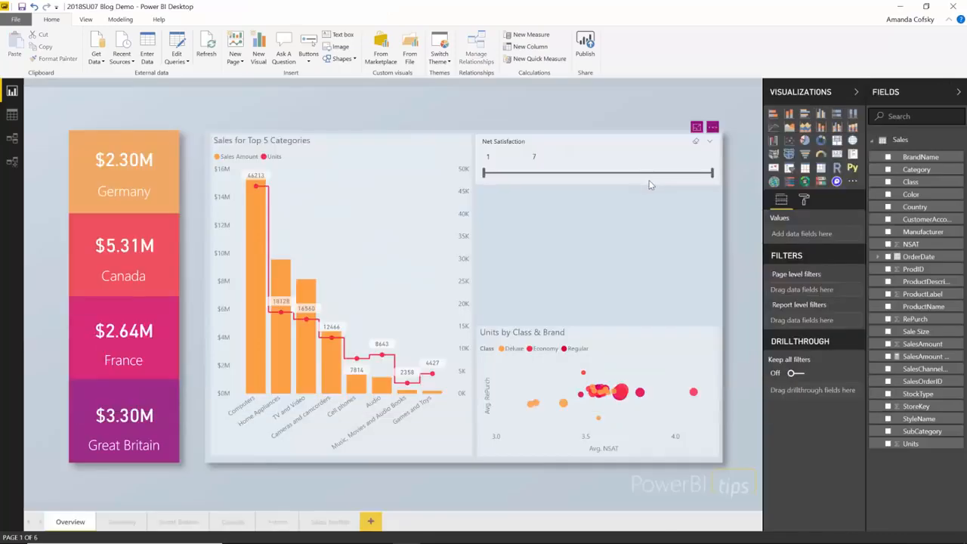
key("ctrl+v")
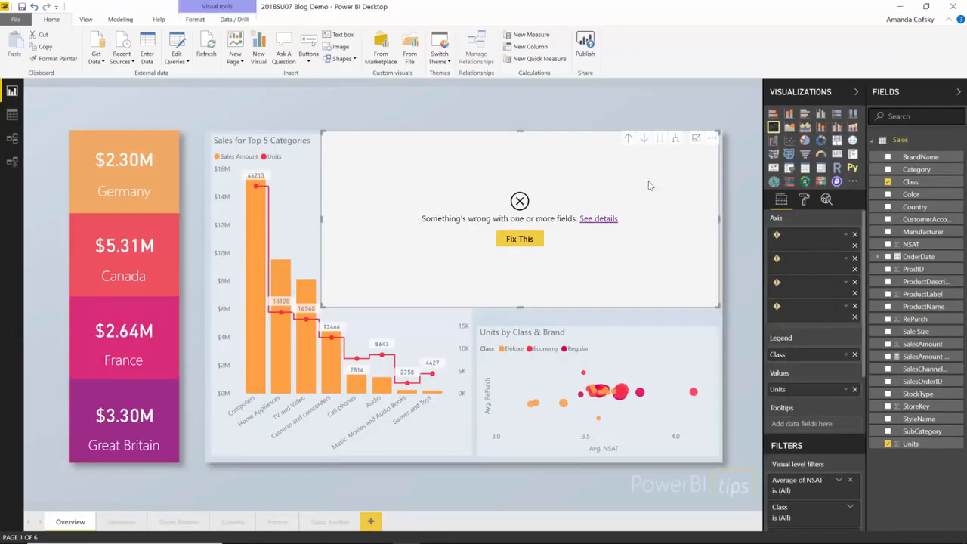
left_click_drag(463, 171, 457, 191)
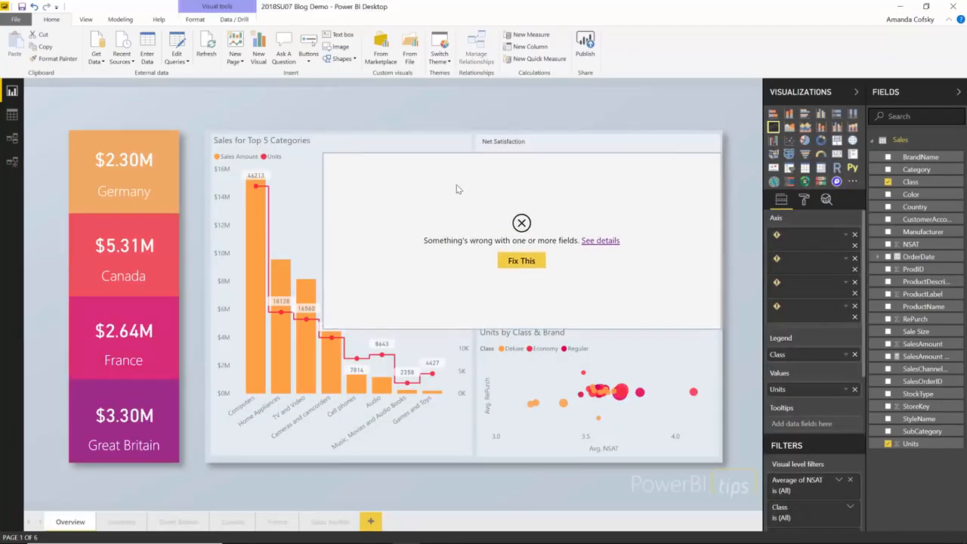
left_click_drag(320, 332, 477, 320)
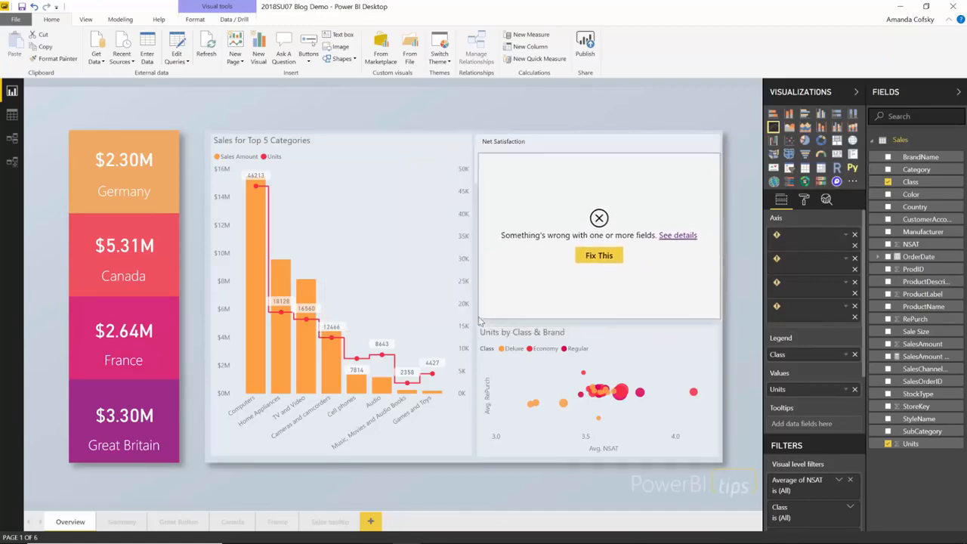
left_click_drag(478, 160, 477, 196)
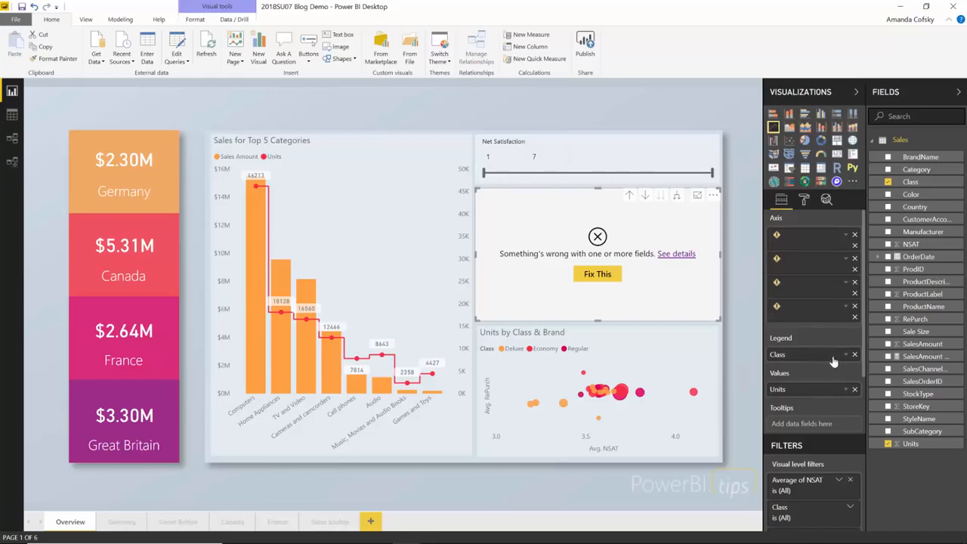
Step: Replace the four broken axis fields of the pasted line chart with the OrderDate field
left_click(854, 295)
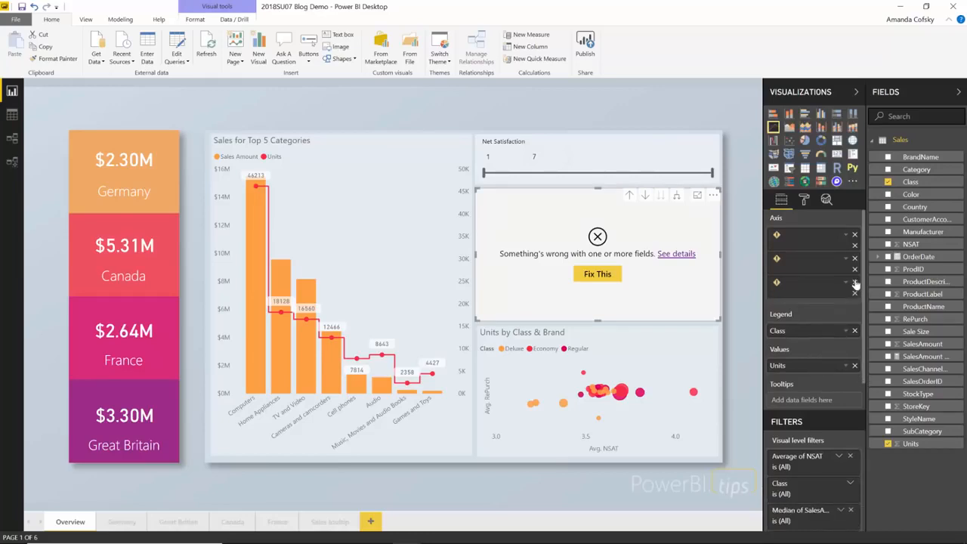
left_click(855, 281)
left_click(854, 268)
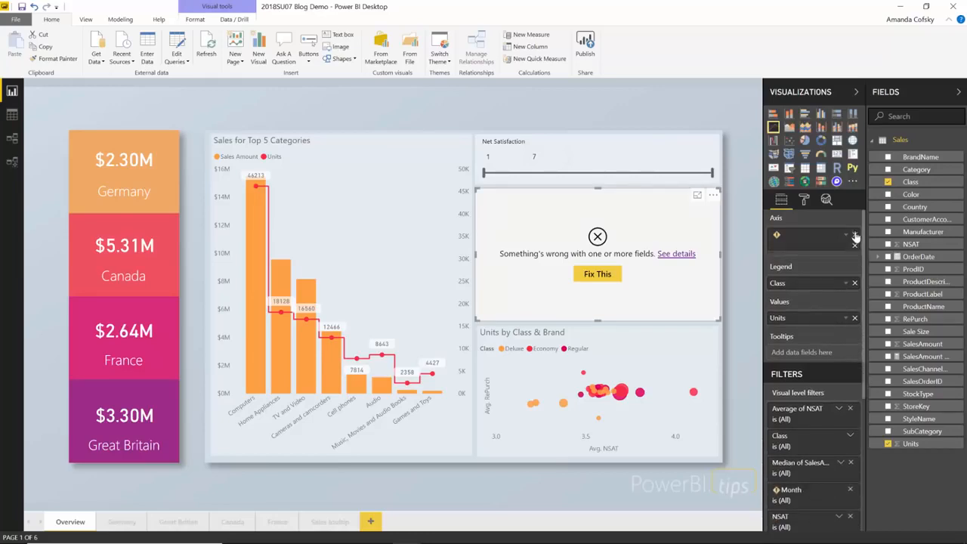
left_click(854, 238)
left_click(889, 258)
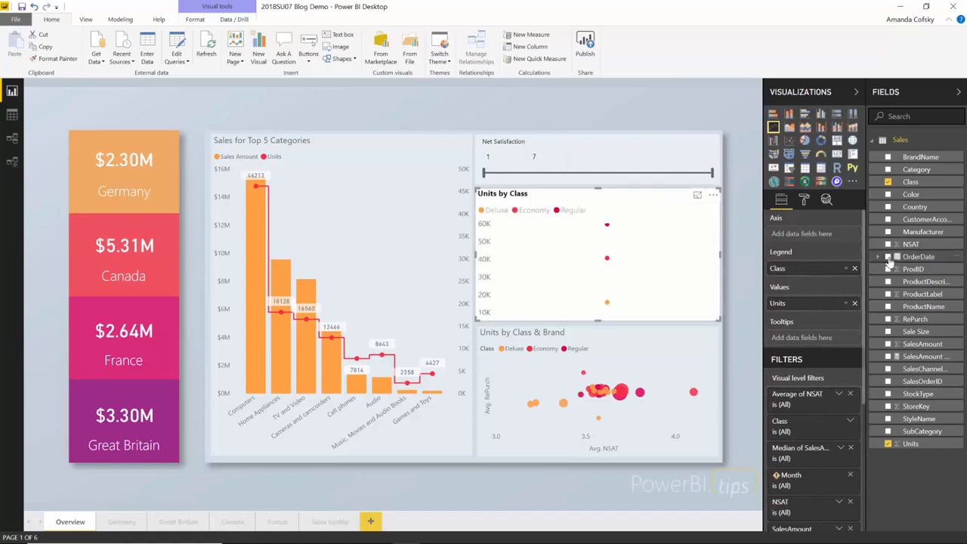
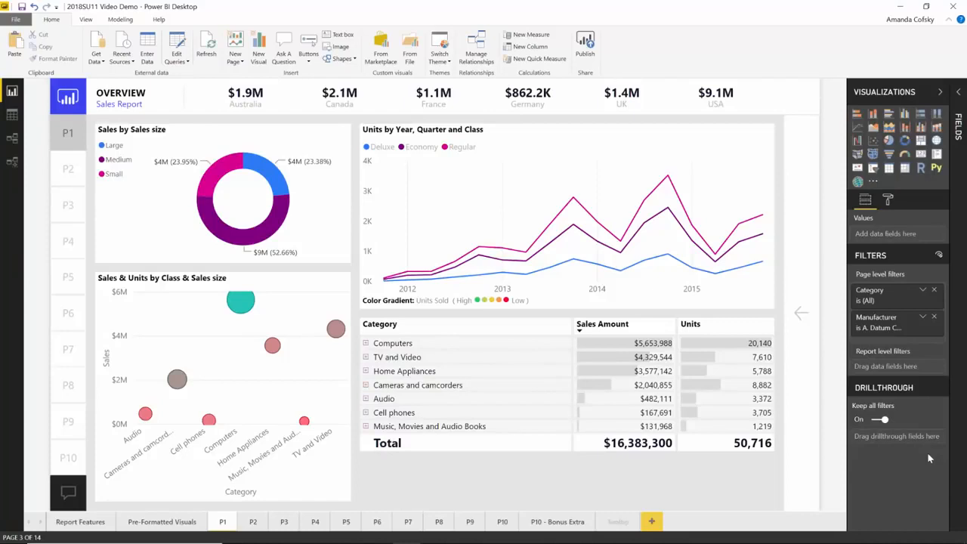
Step: Review the New filter experience preview feature and the current file's Filtering experience report setting in the options, and accept them
left_click(14, 21)
mouse_move(65, 243)
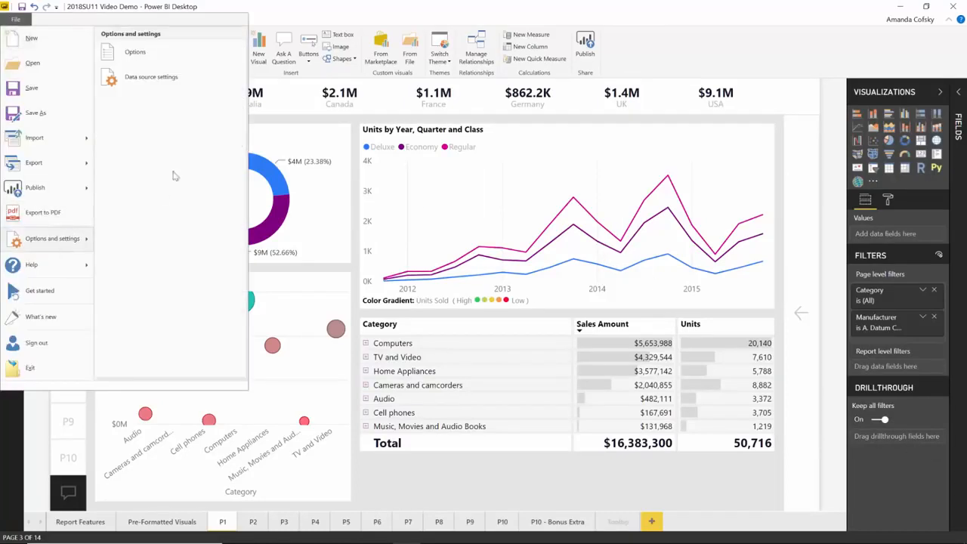
left_click(136, 52)
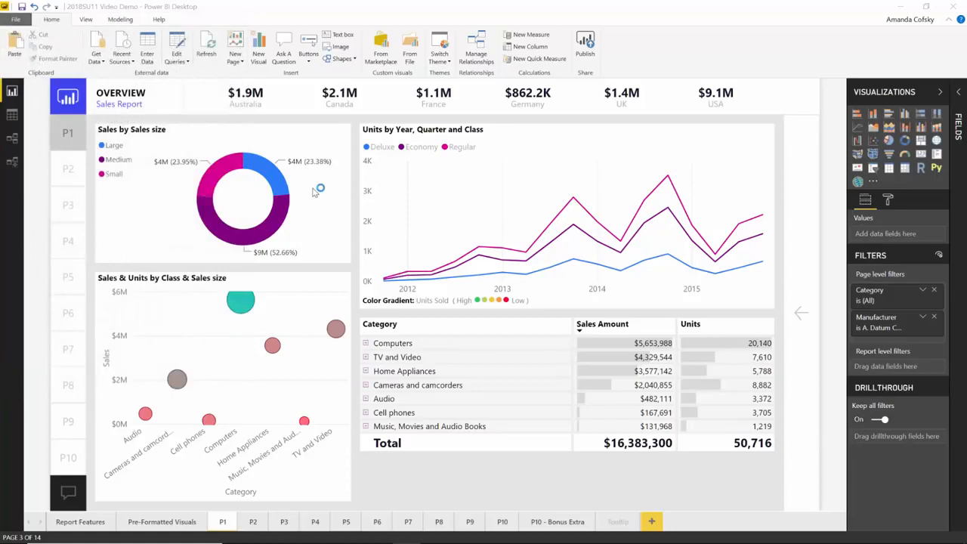
left_click(346, 292)
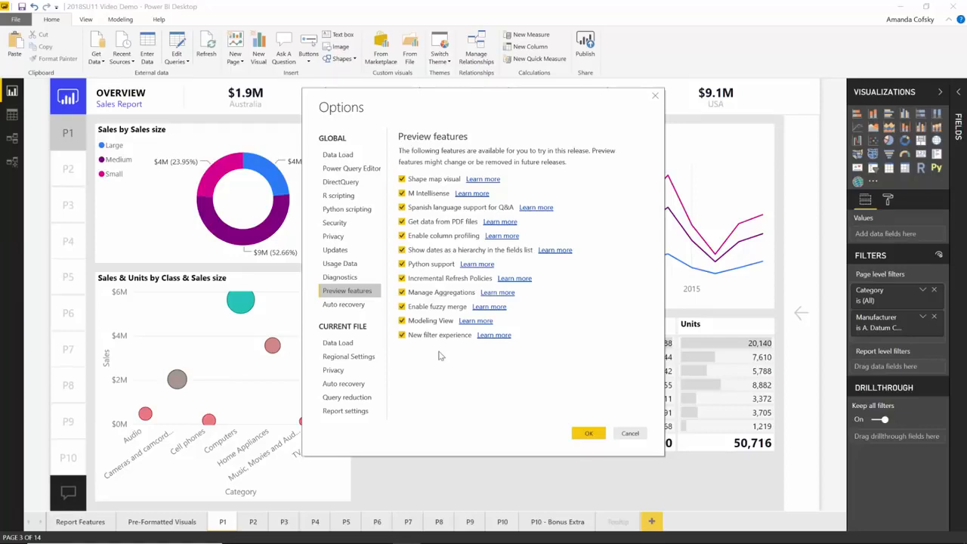
left_click(345, 413)
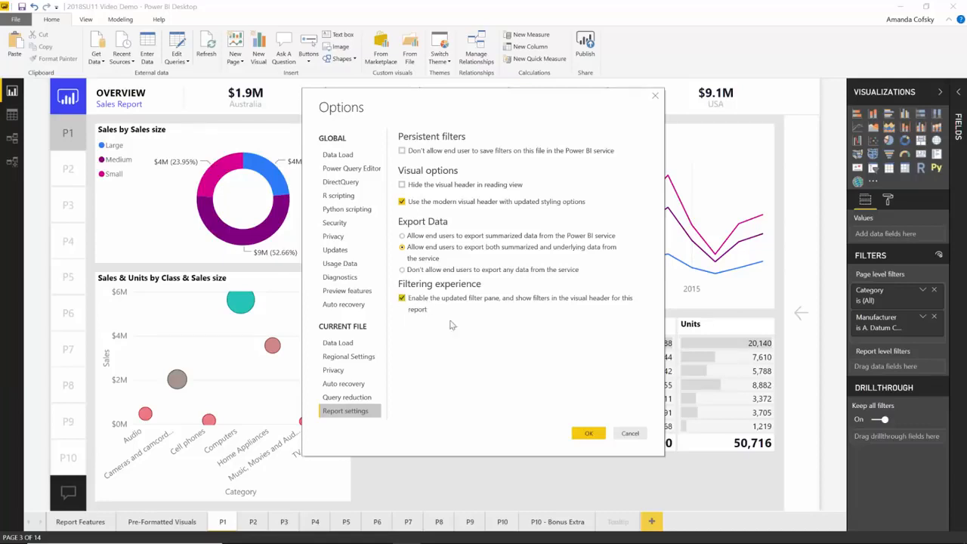
left_click(584, 434)
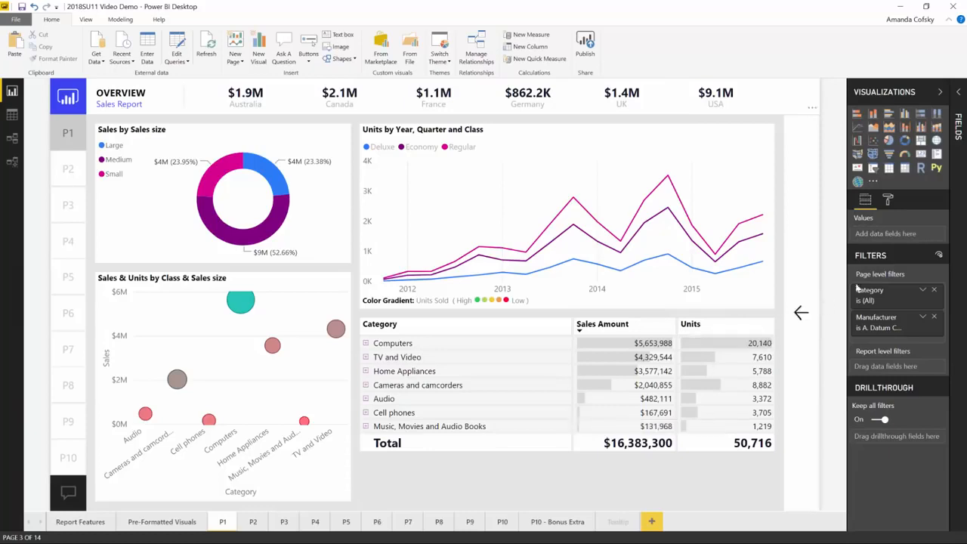
Step: Toggle the new filter pane on and off for the report, leaving it shown
left_click(939, 257)
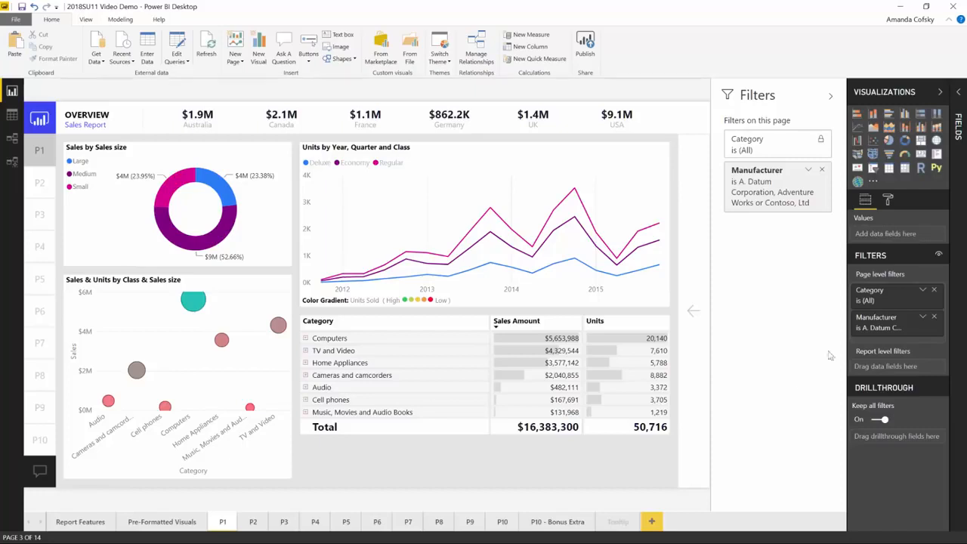
mouse_move(916, 330)
left_click(939, 259)
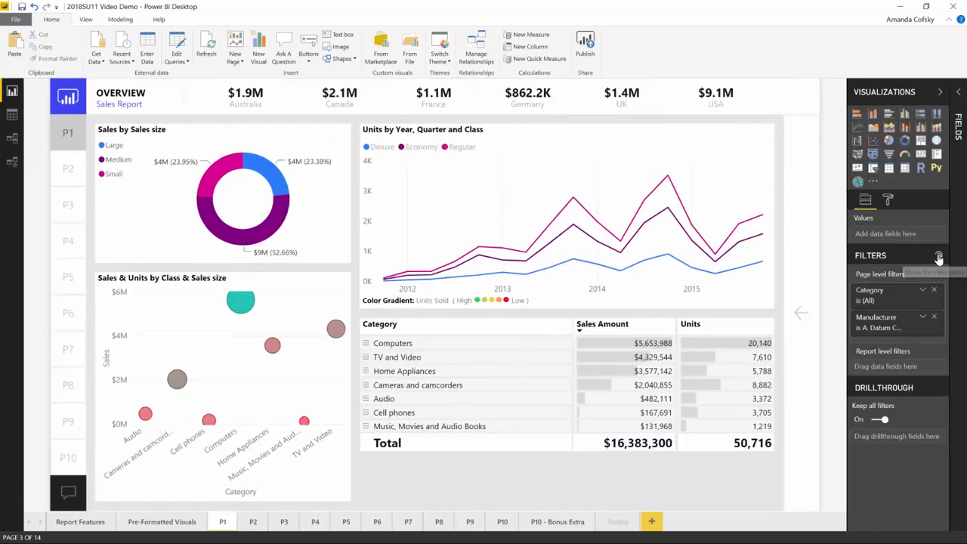
left_click(938, 258)
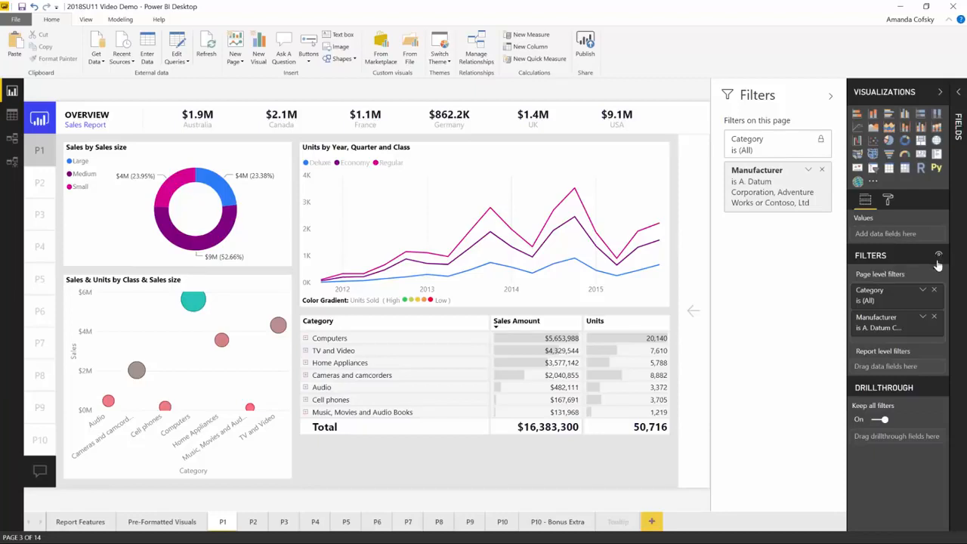
left_click(939, 257)
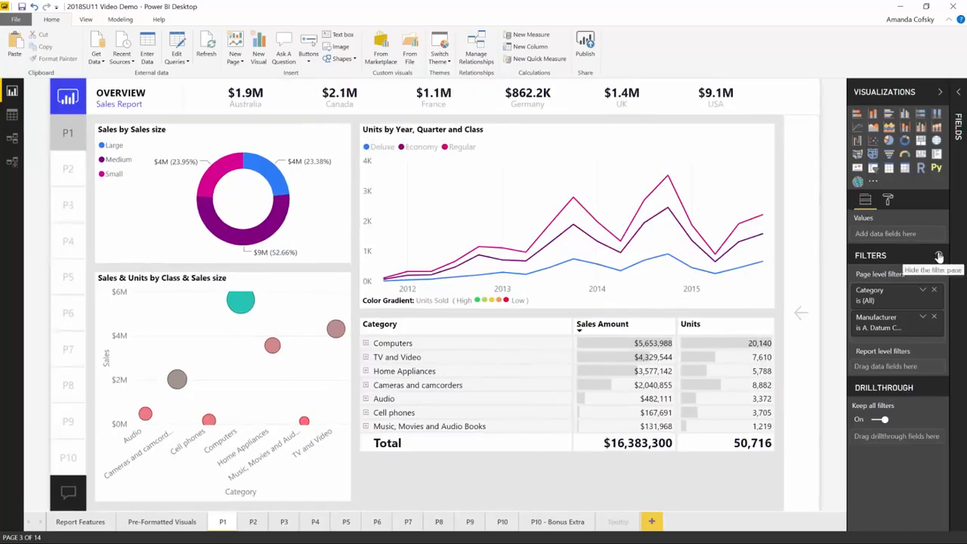
left_click(939, 257)
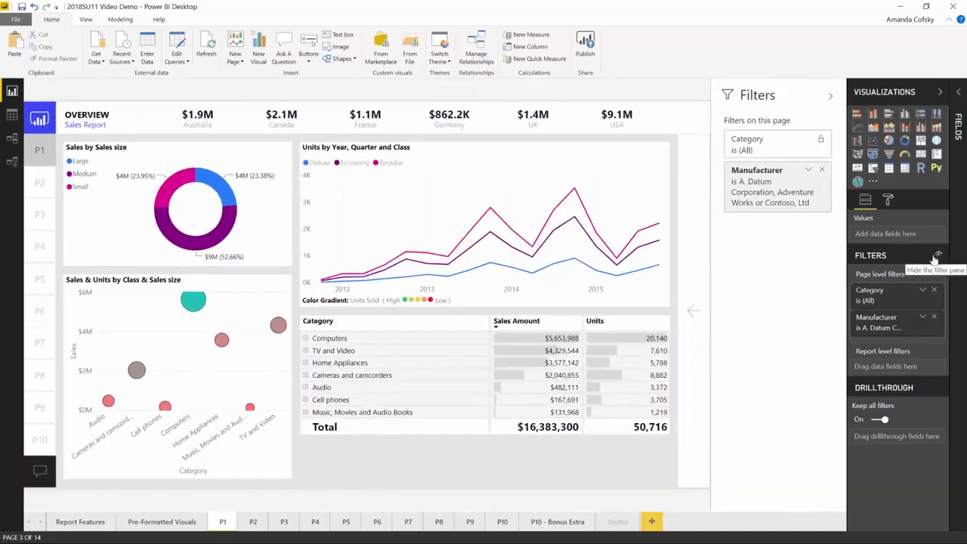
Step: Hide the Category filter from the report's filter pane and show it again
mouse_move(900, 307)
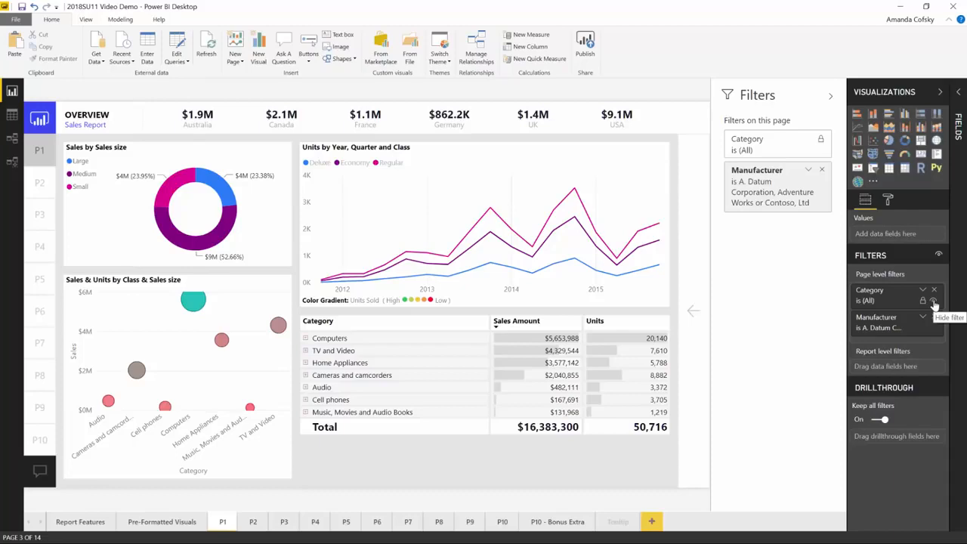
left_click(934, 302)
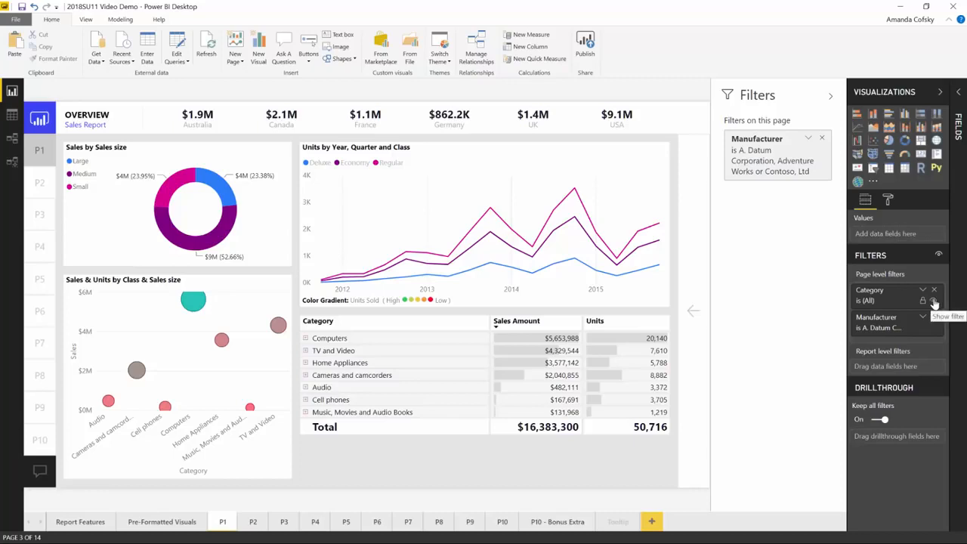
left_click(934, 301)
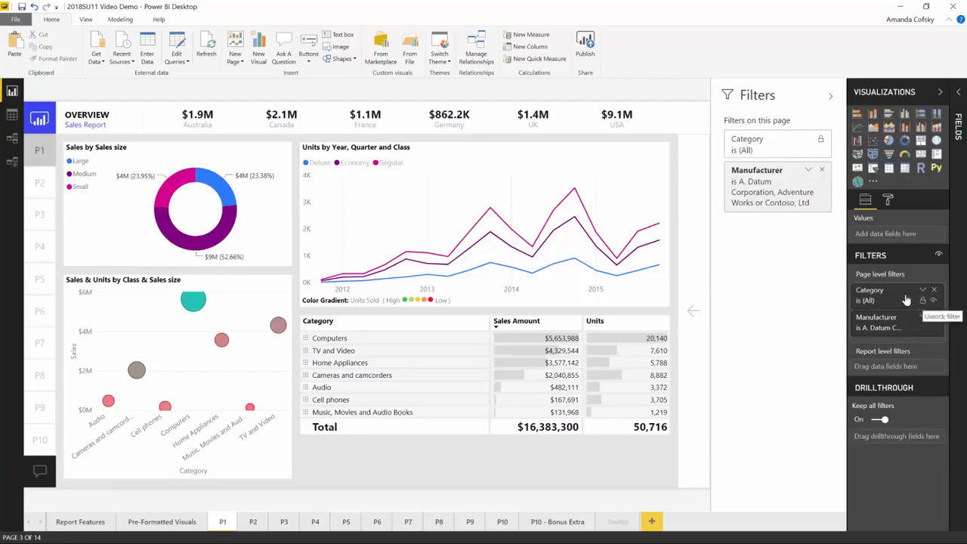
Step: Set the page-level Category filter to Audio, Cameras and camcorders, and Cell phones, and collapse its options
left_click(921, 291)
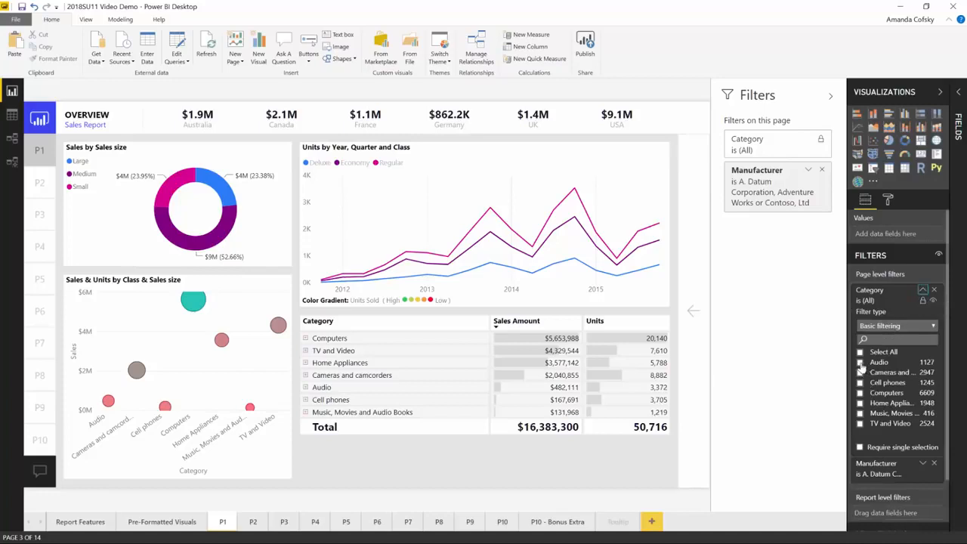
left_click(859, 362)
left_click(859, 372)
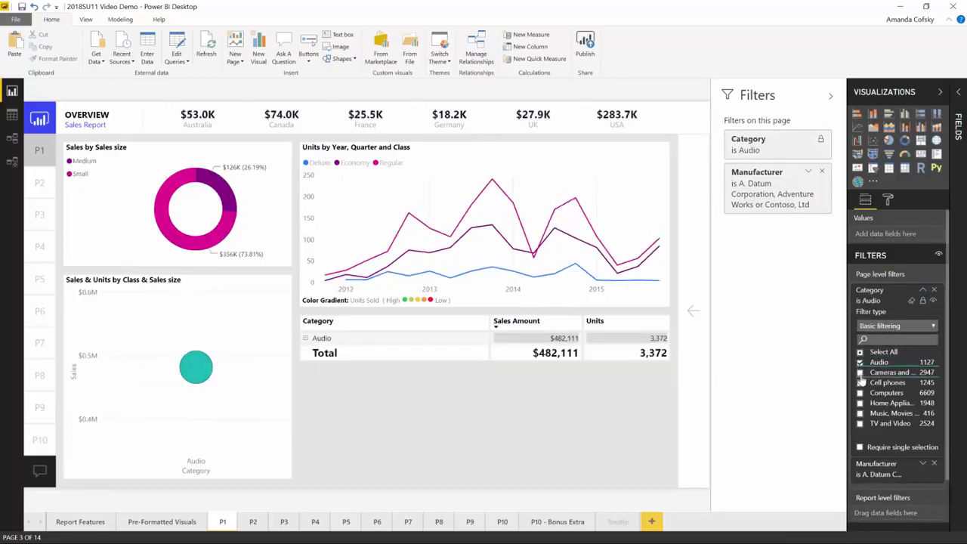
left_click(860, 383)
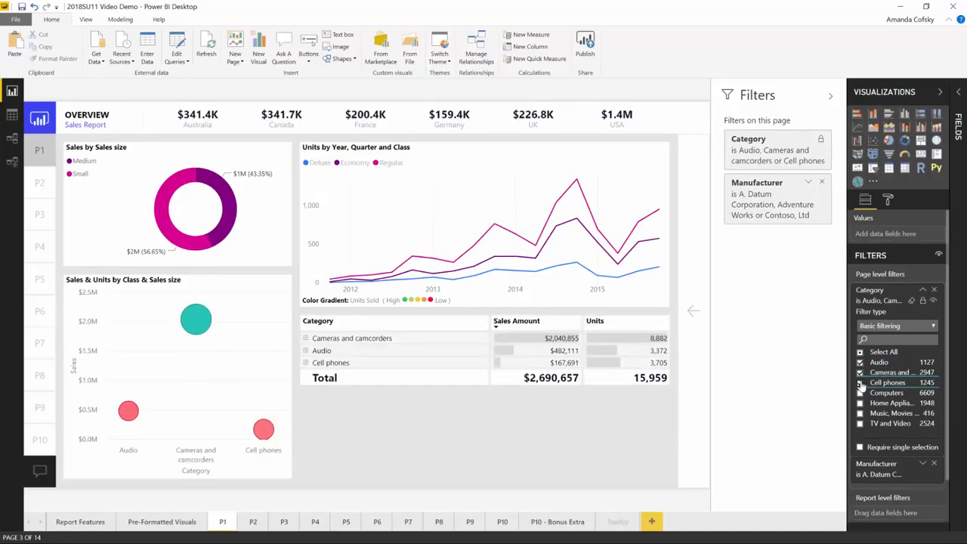
left_click(905, 293)
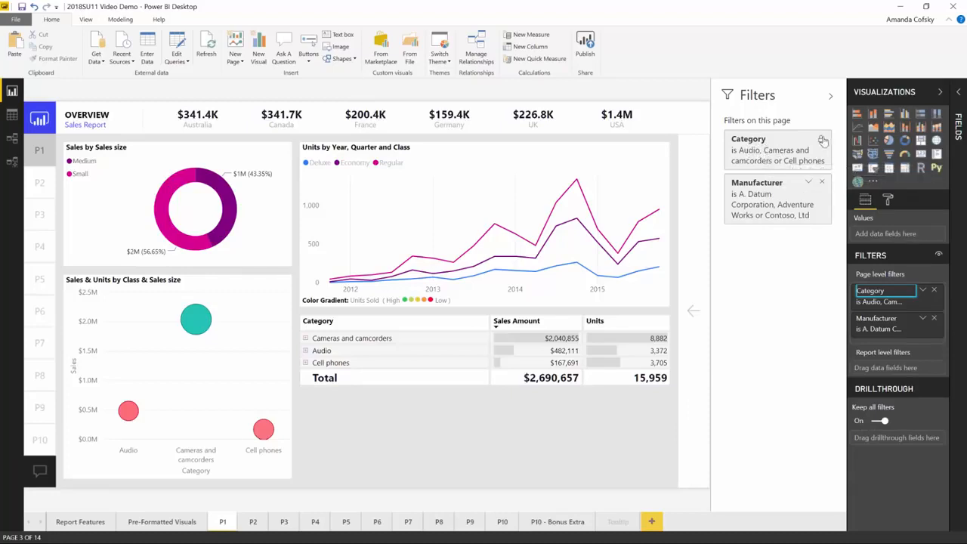
Step: Try to edit the locked Category filter in the report's new filter pane
left_click(797, 142)
left_click(781, 153)
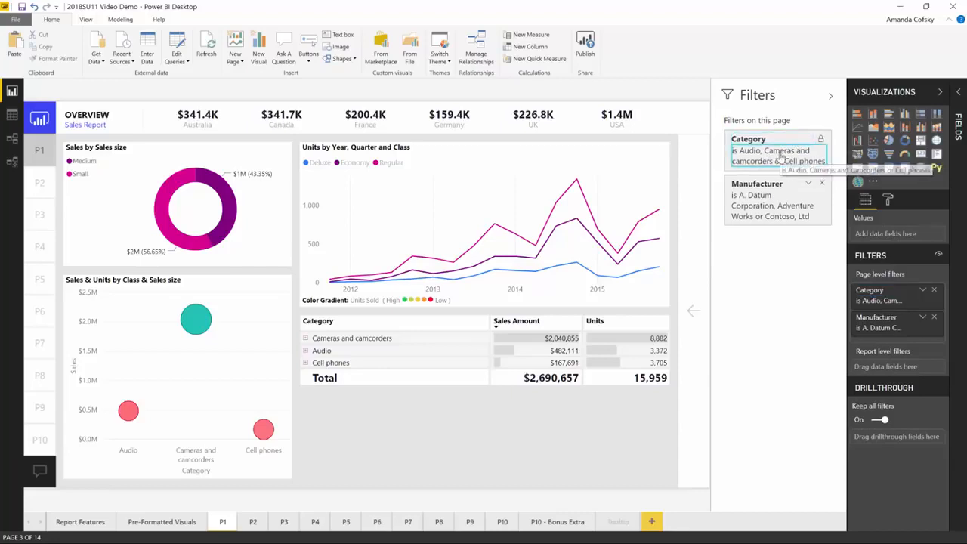
left_click(804, 123)
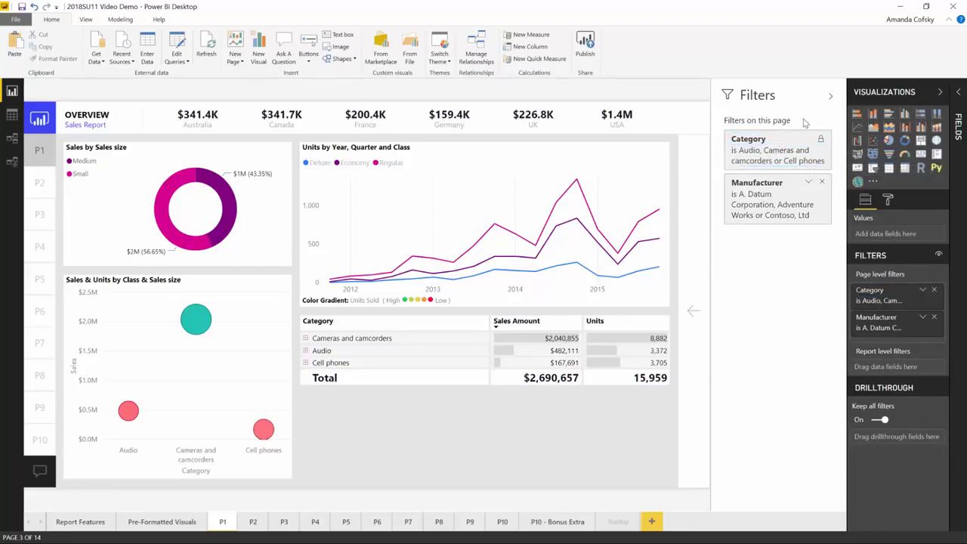
Step: Unlock the page-level Category filter and clear its selection
left_click(922, 300)
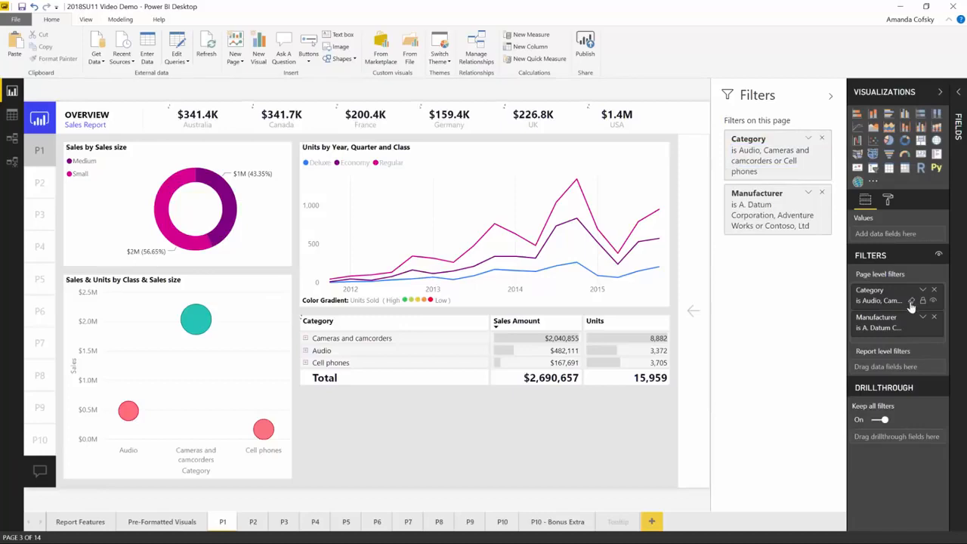
left_click(912, 301)
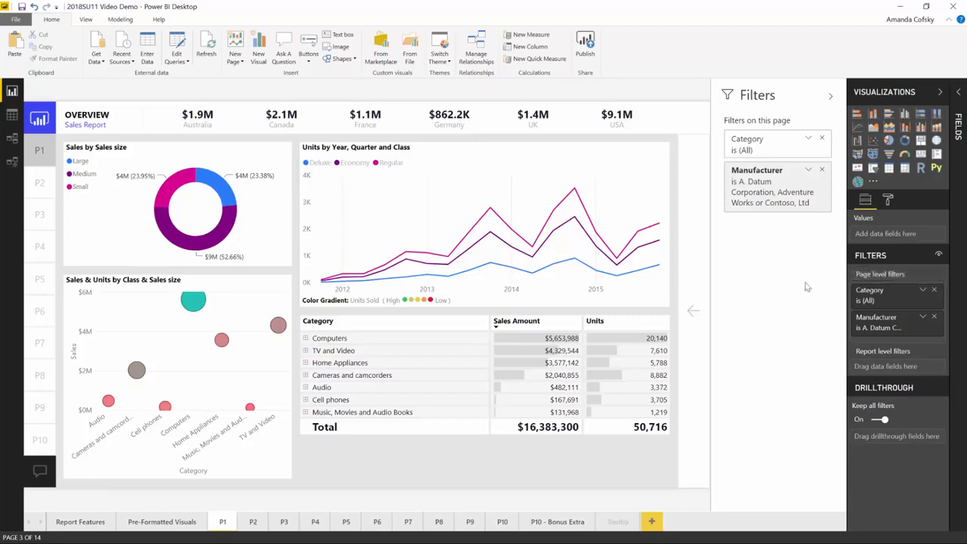
Step: Give the page's filter pane a gray background color with 85% transparency
left_click(880, 205)
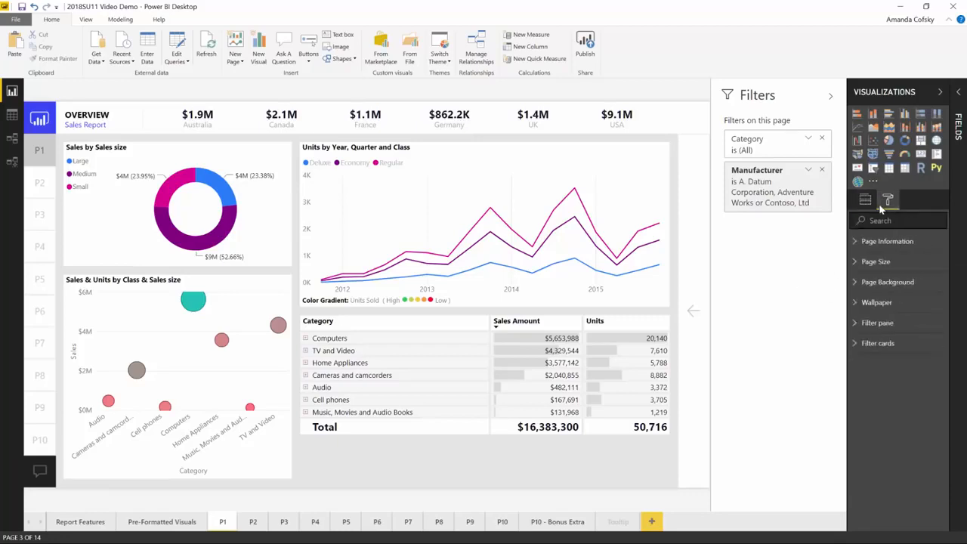
left_click(884, 324)
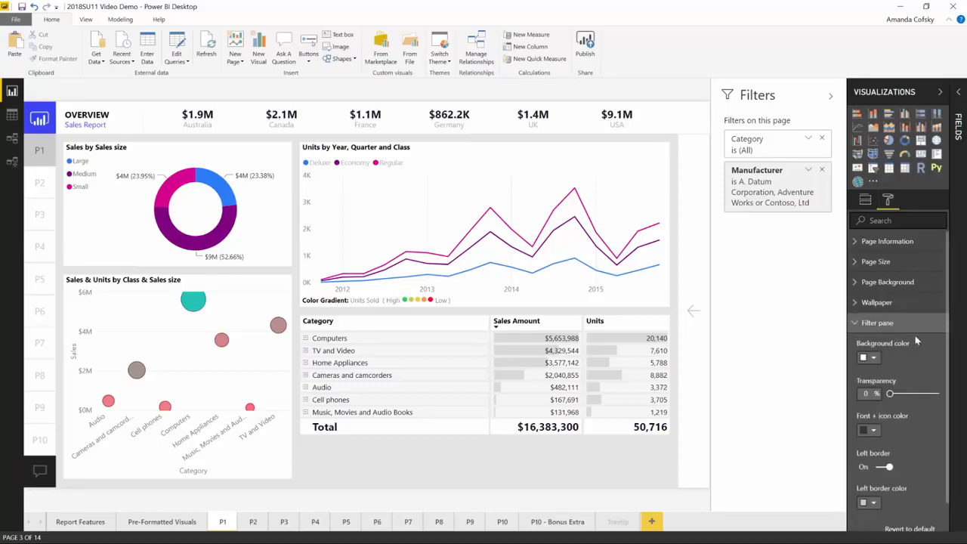
scroll(914, 340, "down", 1)
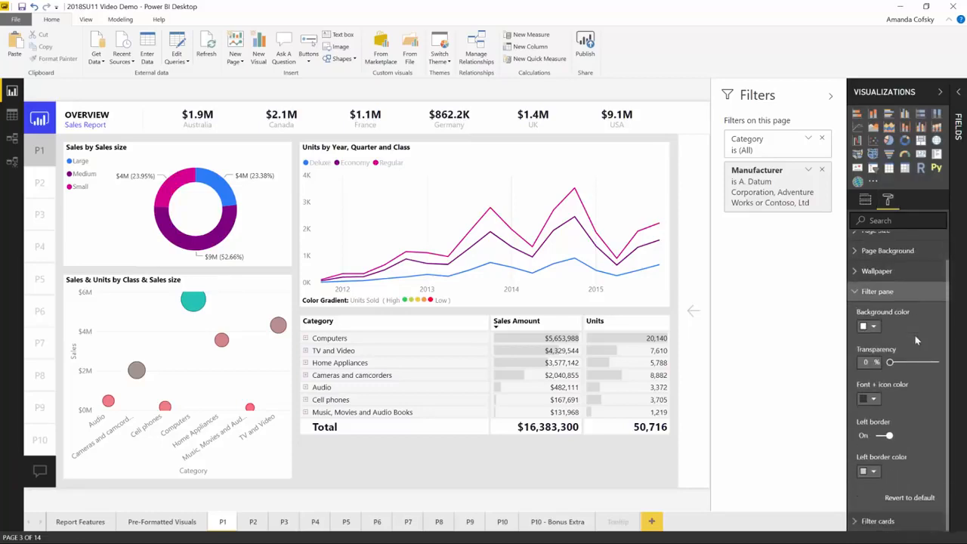
left_click(874, 330)
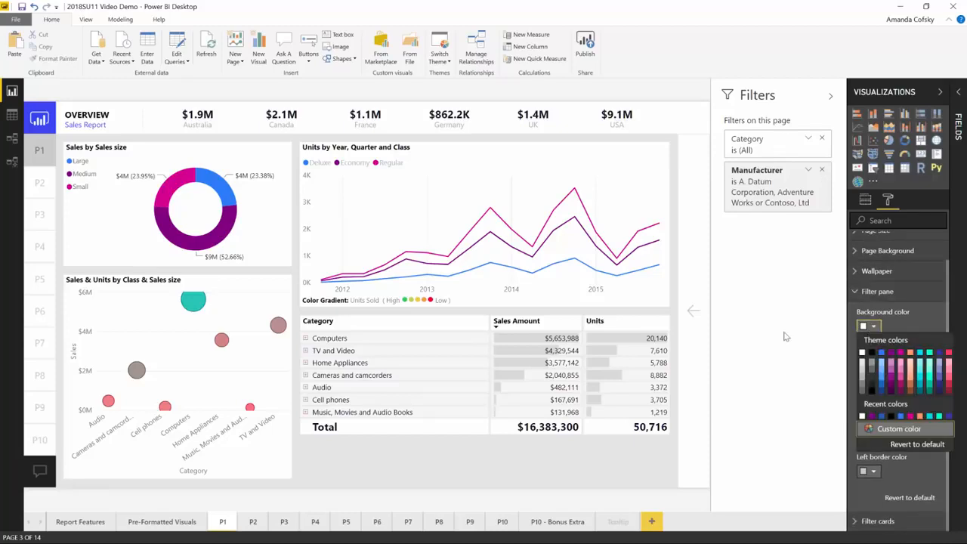
left_click(871, 364)
left_click(904, 363)
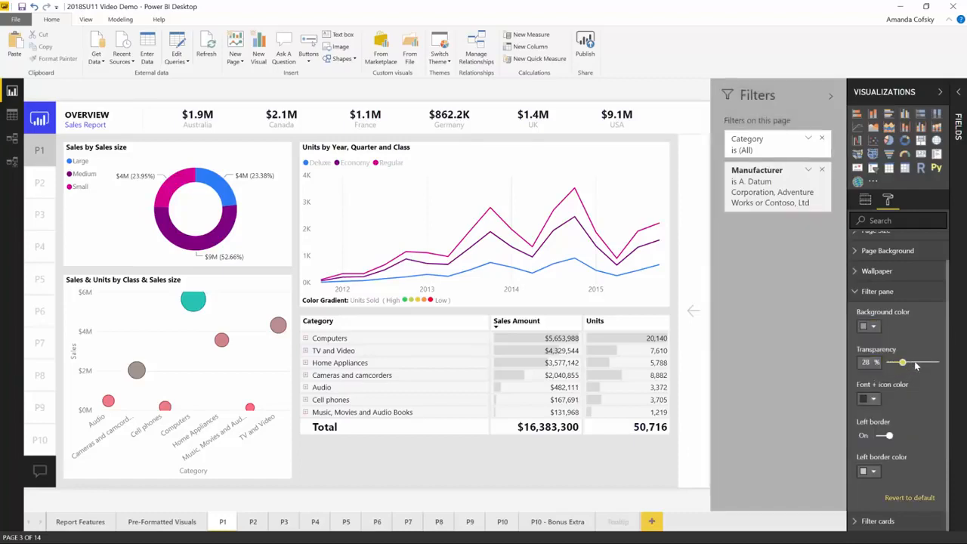
left_click(919, 363)
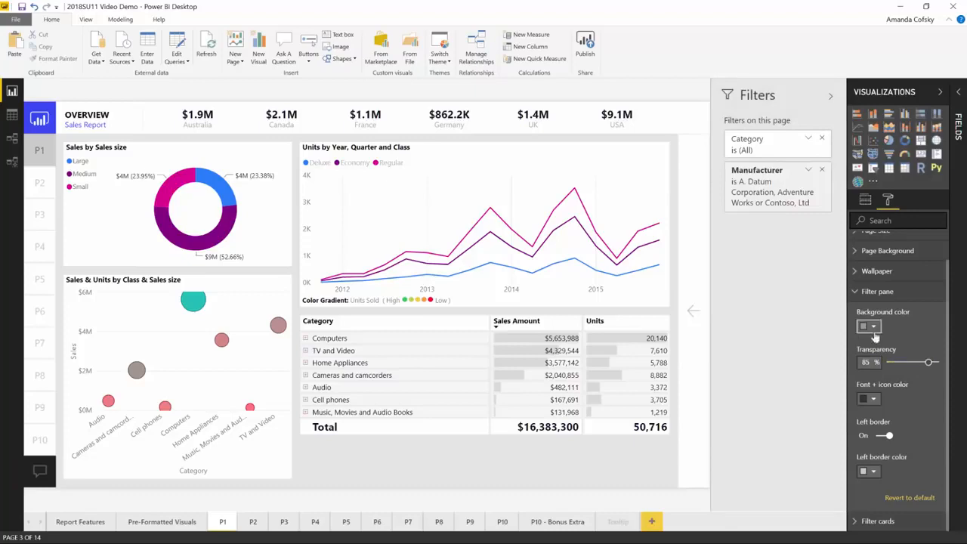
Step: Set the filter pane's background color to white and its font and icon color to purple
left_click(868, 325)
left_click(862, 354)
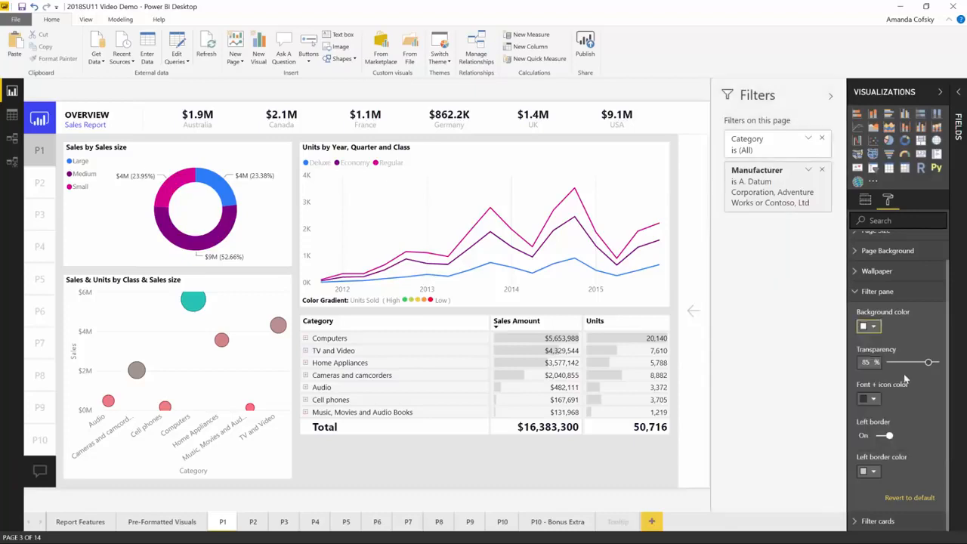
left_click(873, 399)
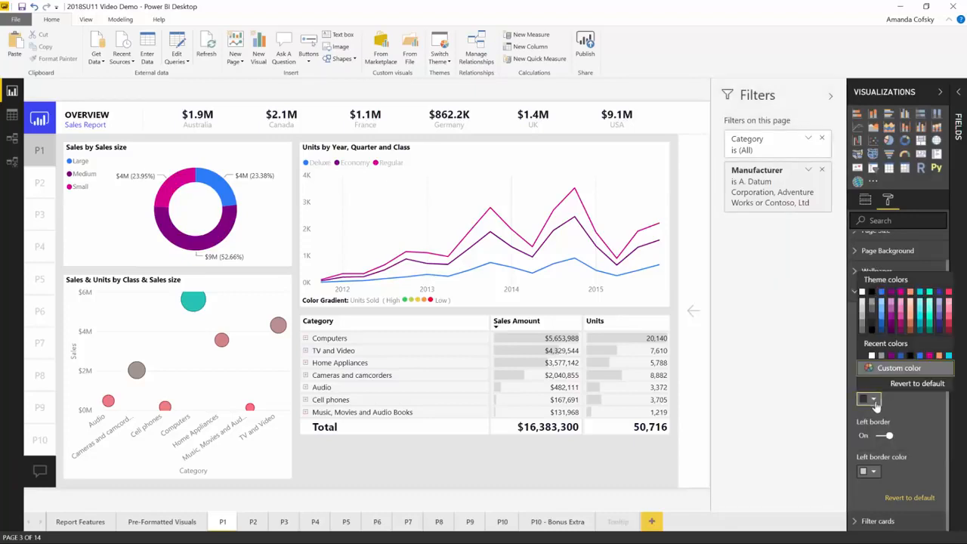
left_click(889, 294)
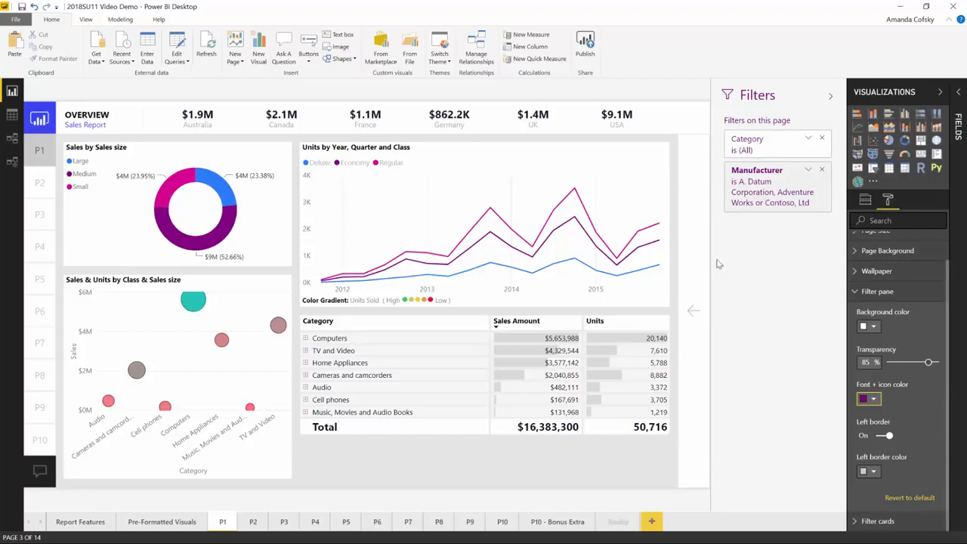
Step: Switch the filter pane's left border off and on again, and set the border color to purple
left_click(888, 436)
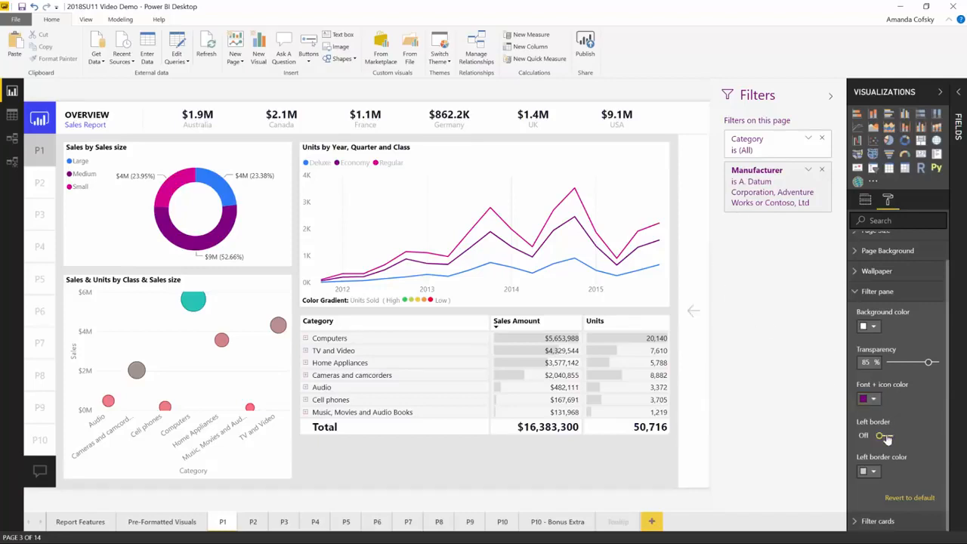
left_click(885, 437)
left_click(885, 437)
left_click(885, 436)
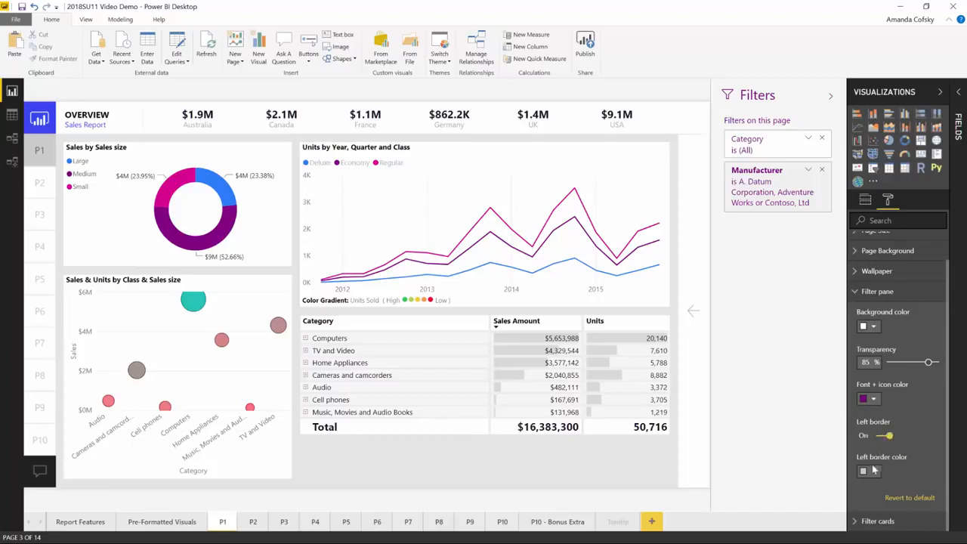
left_click(870, 473)
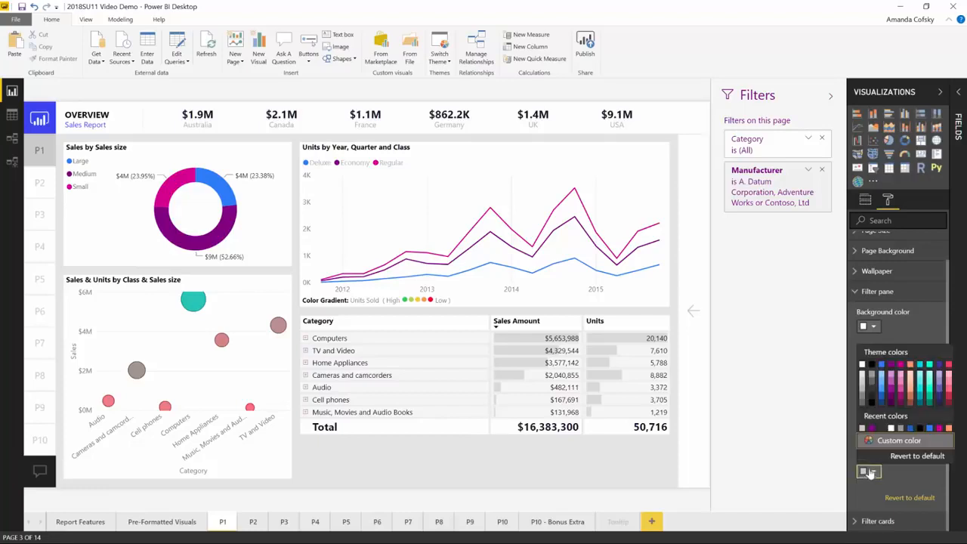
left_click(892, 367)
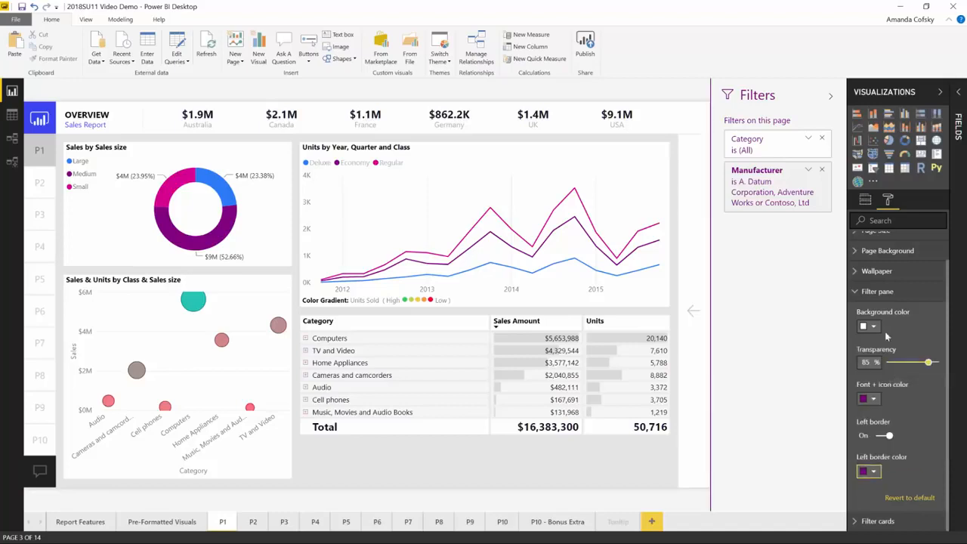
left_click(876, 295)
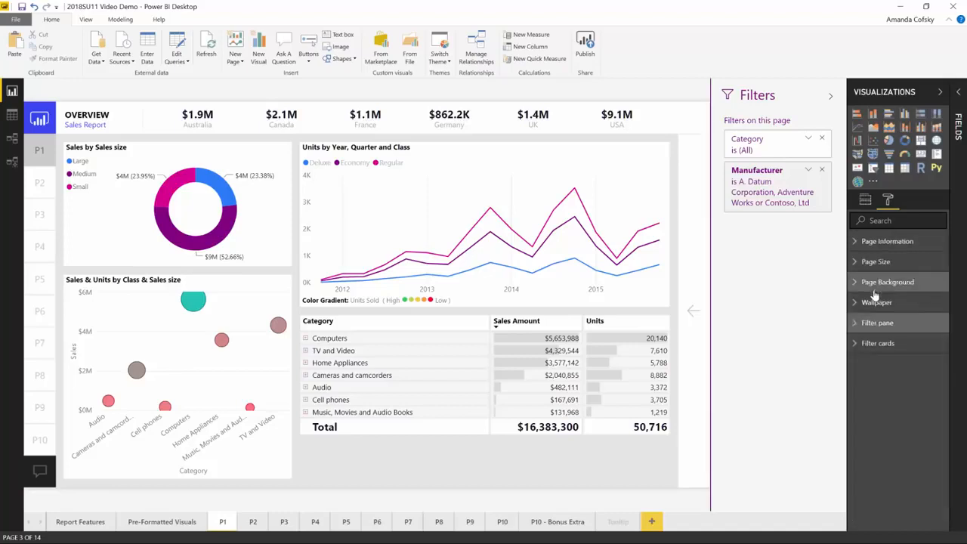
Step: Format the Applied filter cards with a gray color and 51% transparency
left_click(876, 344)
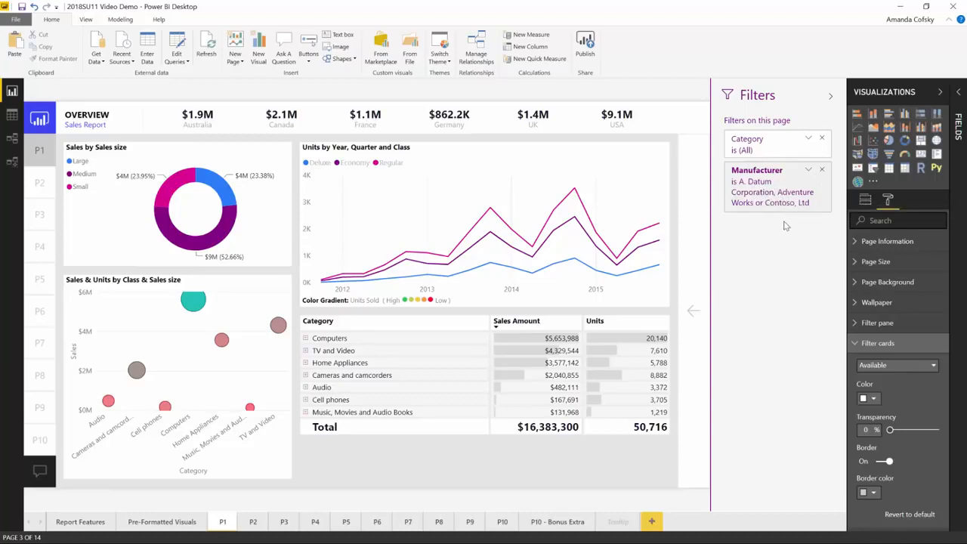
left_click(875, 365)
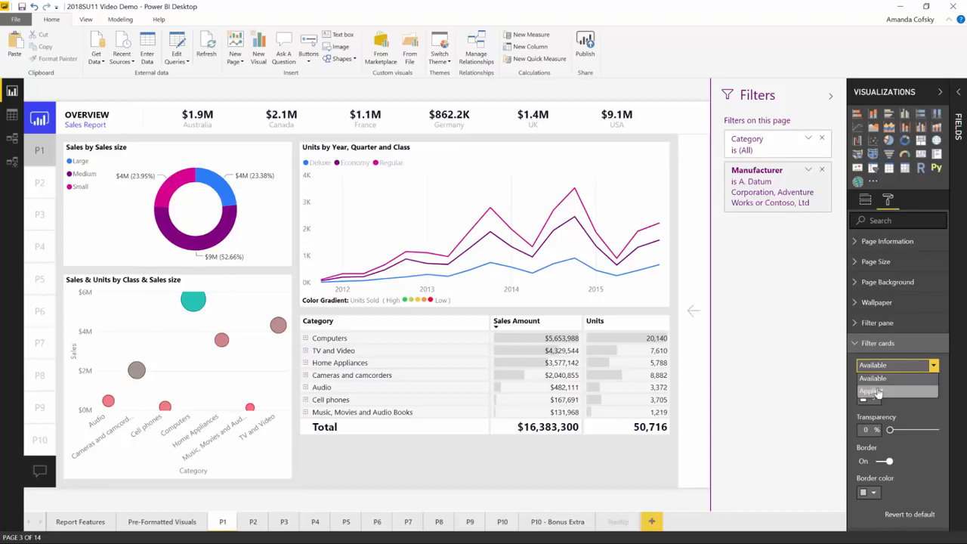
left_click(878, 392)
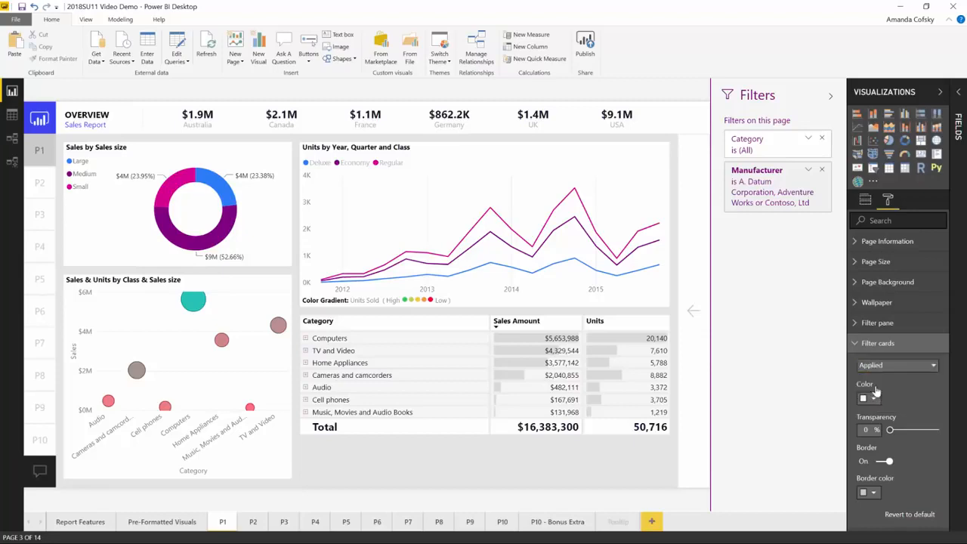
left_click(888, 366)
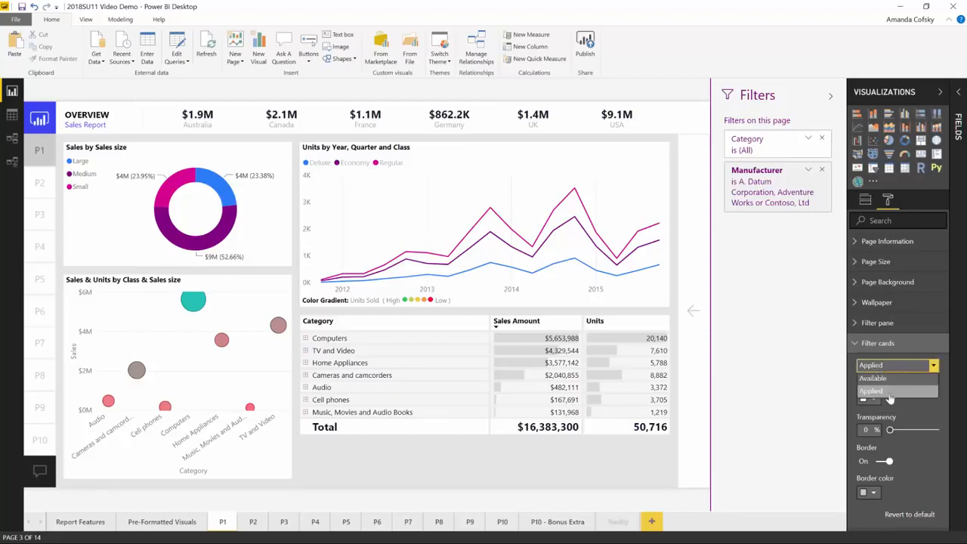
left_click(889, 391)
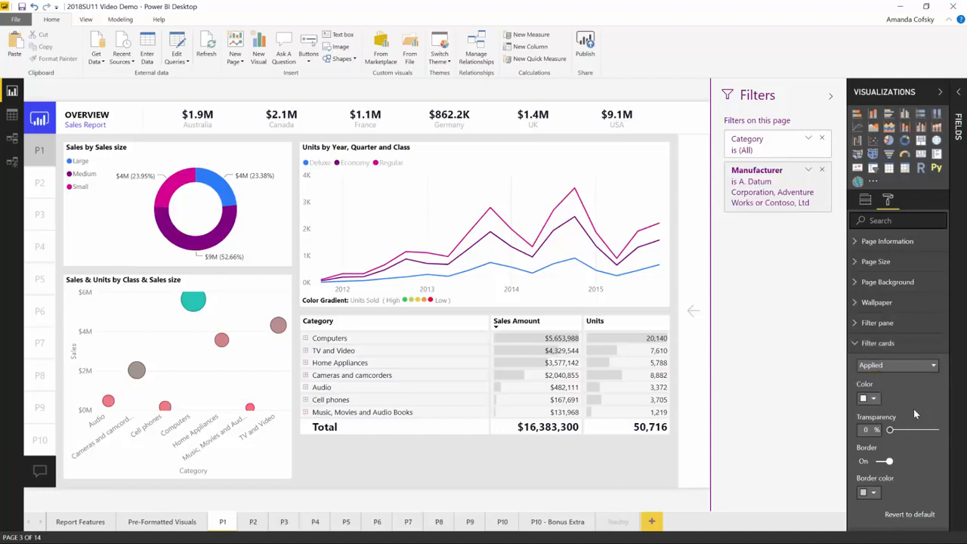
left_click(874, 399)
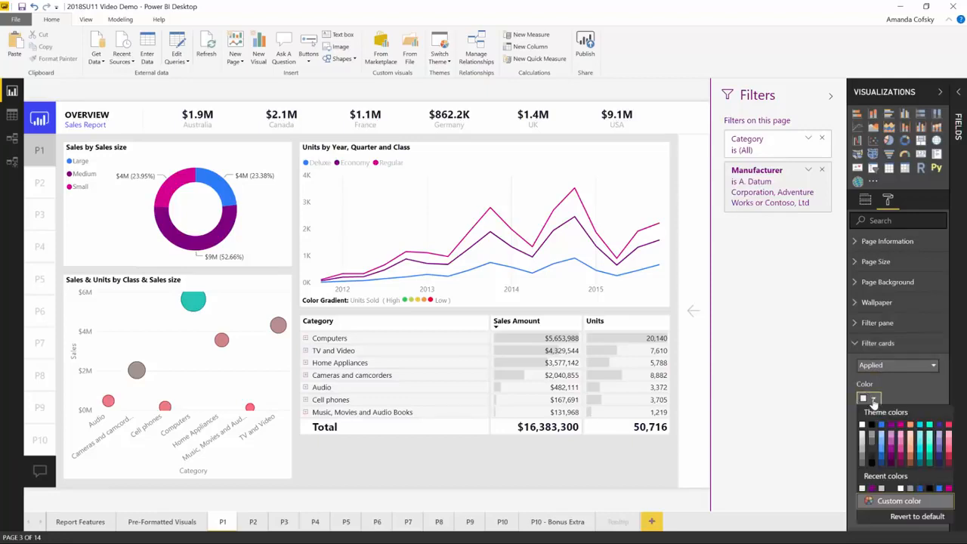
left_click(866, 444)
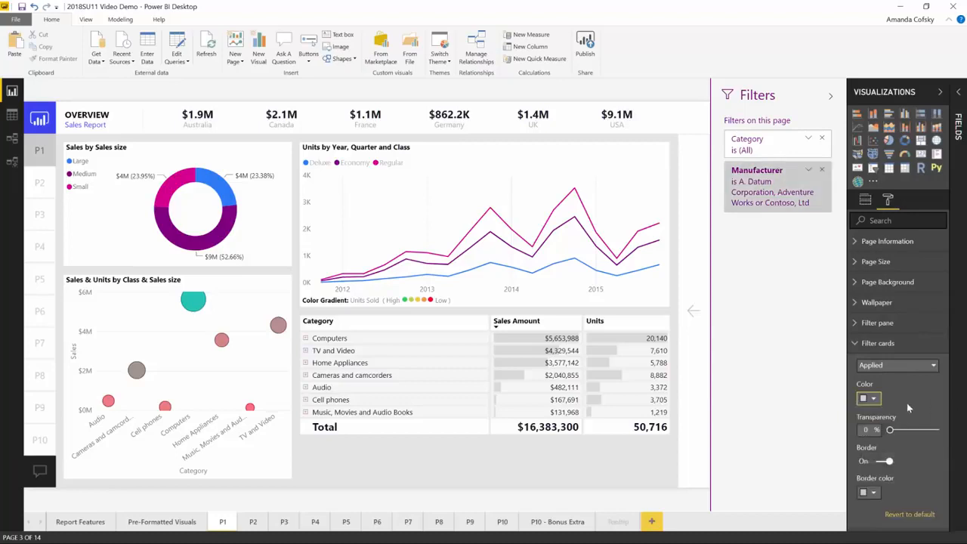
left_click_drag(903, 430, 914, 430)
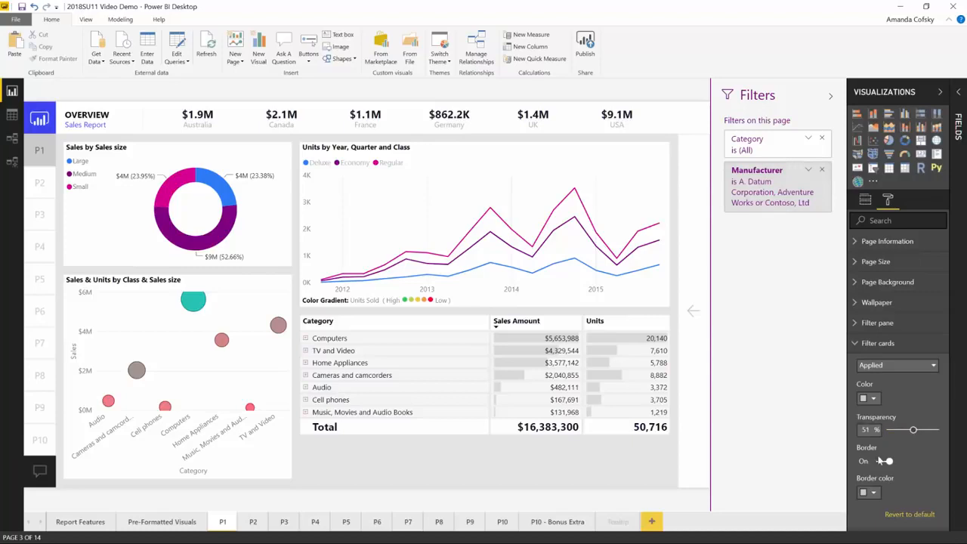
Step: Set the Applied filter cards' border color to purple, and display the settings for the Available cards
left_click(872, 494)
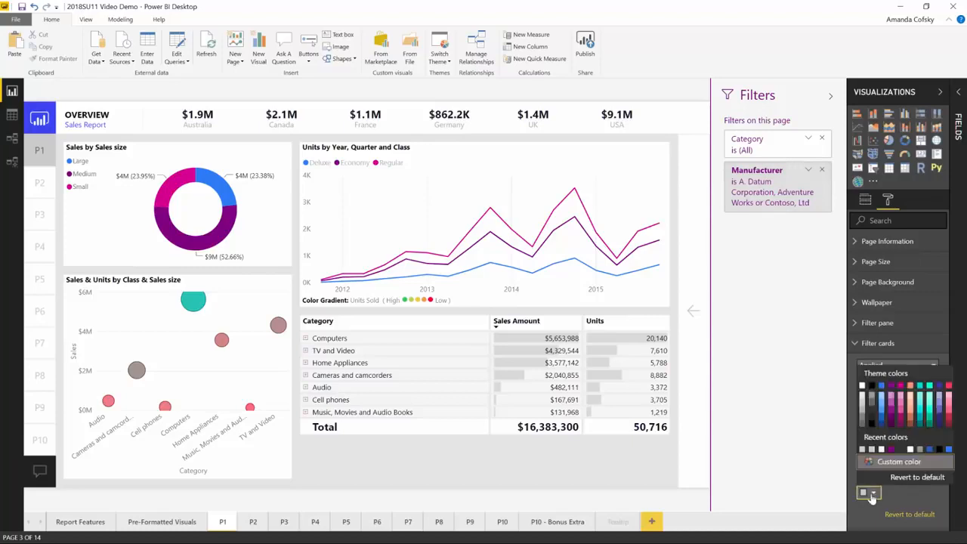
left_click(889, 386)
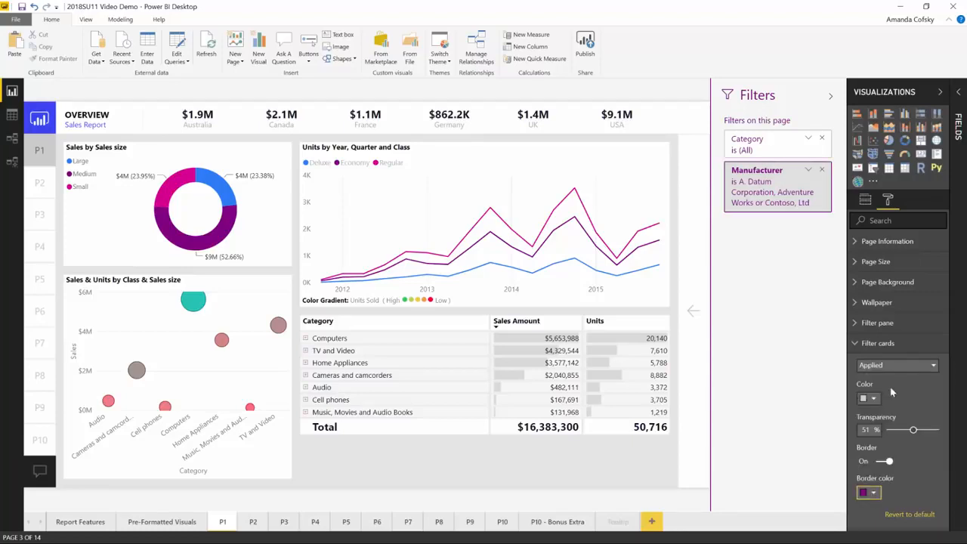
left_click(874, 365)
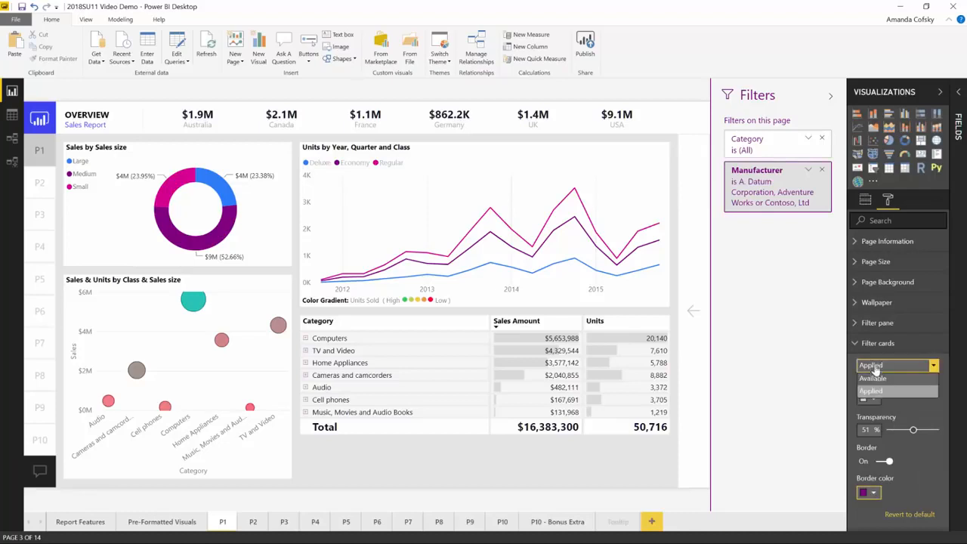
left_click(875, 383)
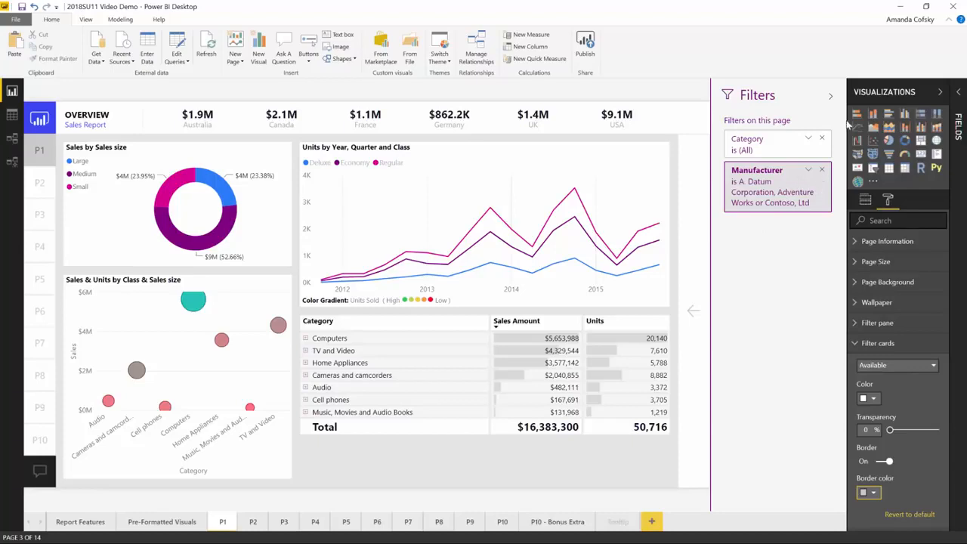
Step: Cross-filter the page by the donut's Medium slice, check the filters affecting the Units by Year line chart, and select that chart
left_click(940, 91)
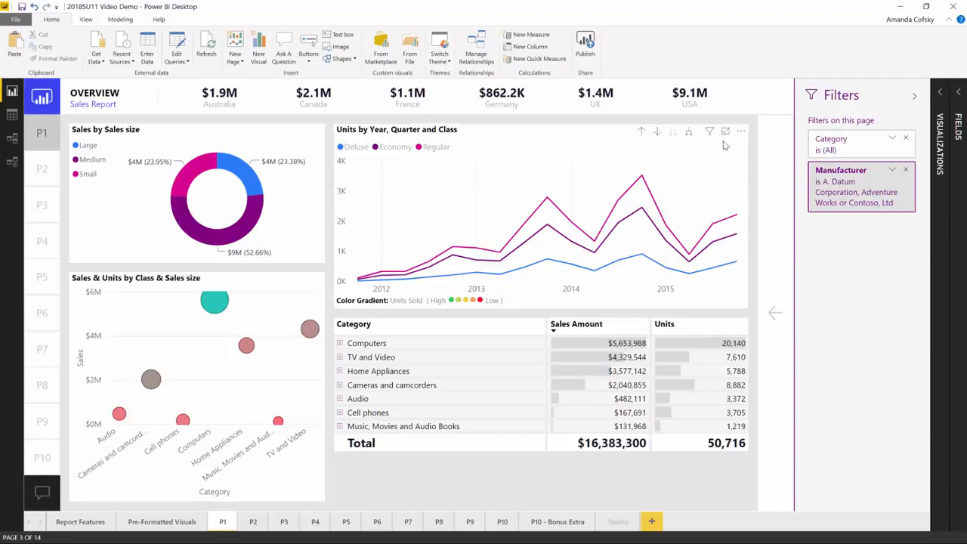
mouse_move(709, 133)
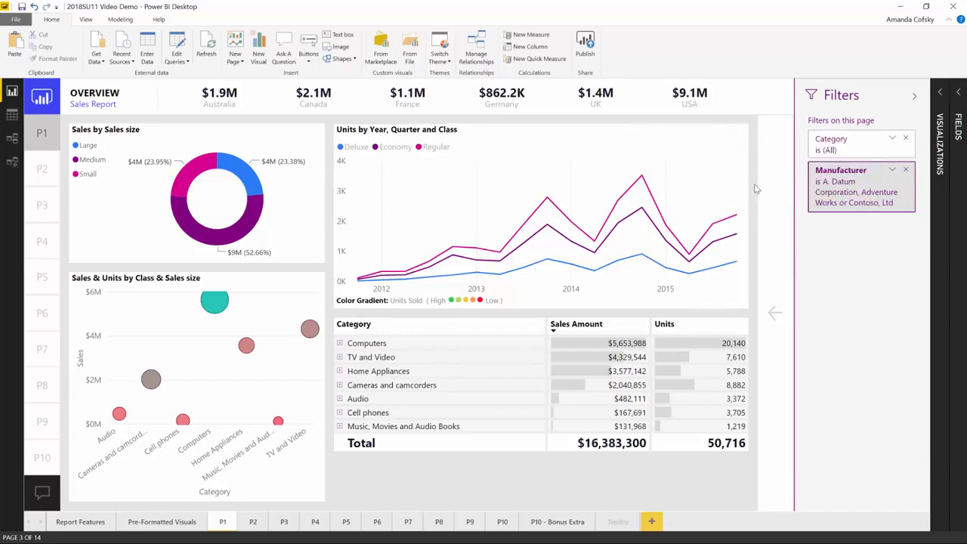
mouse_move(437, 189)
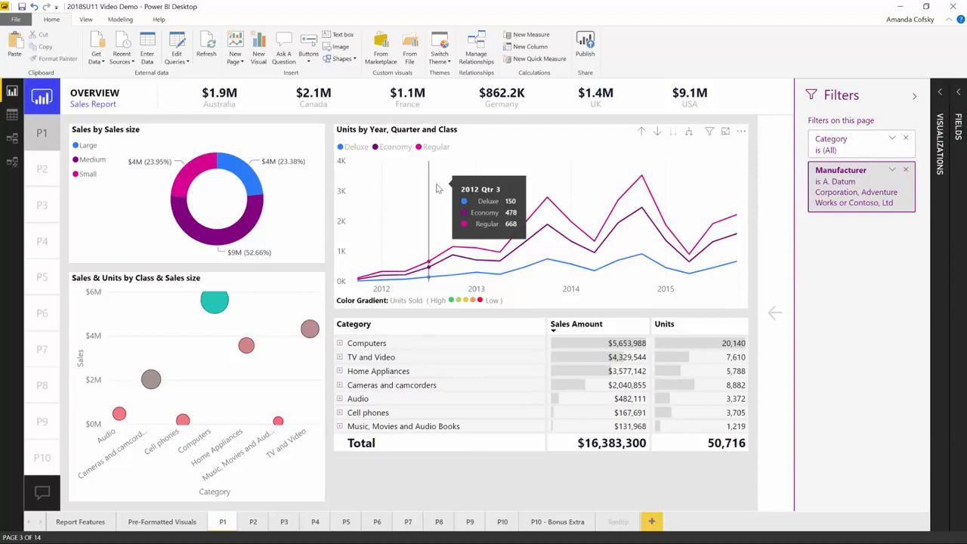
left_click(253, 223)
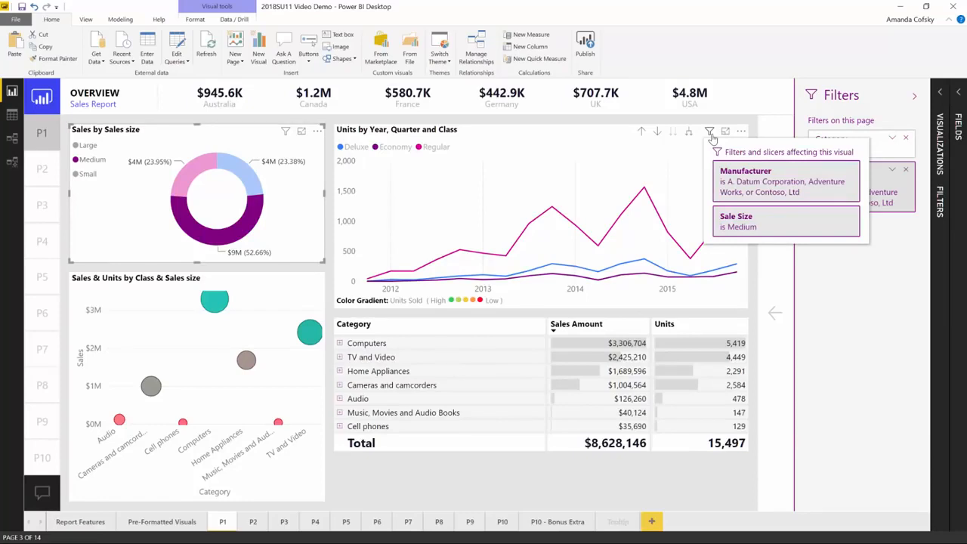
left_click(667, 166)
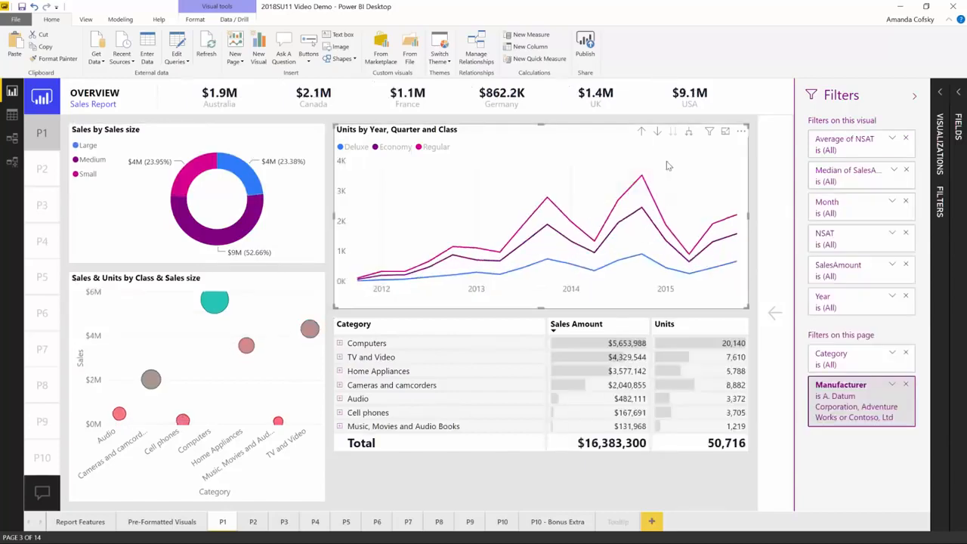
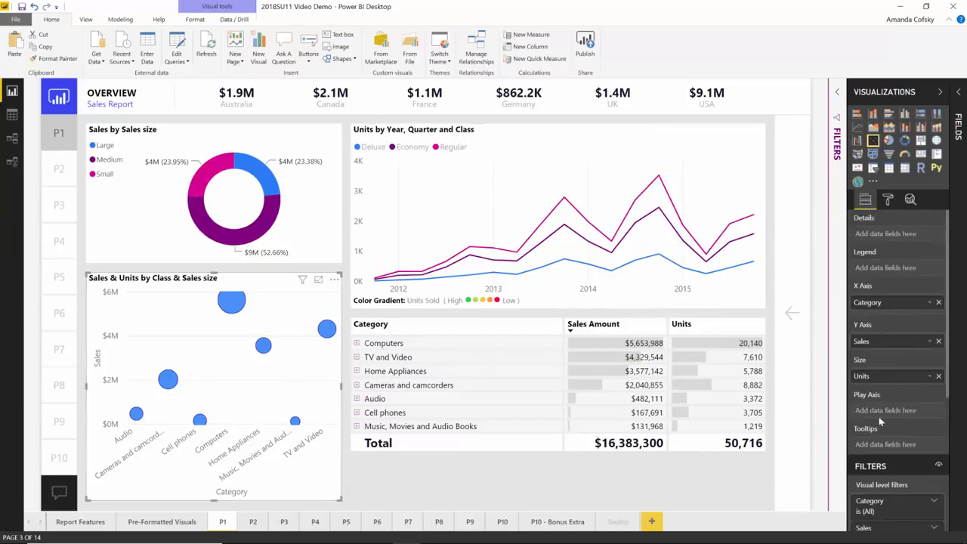
Step: Open the advanced controls for the default data color of the Sales & Units scatter chart
scroll(878, 418, "down", 1)
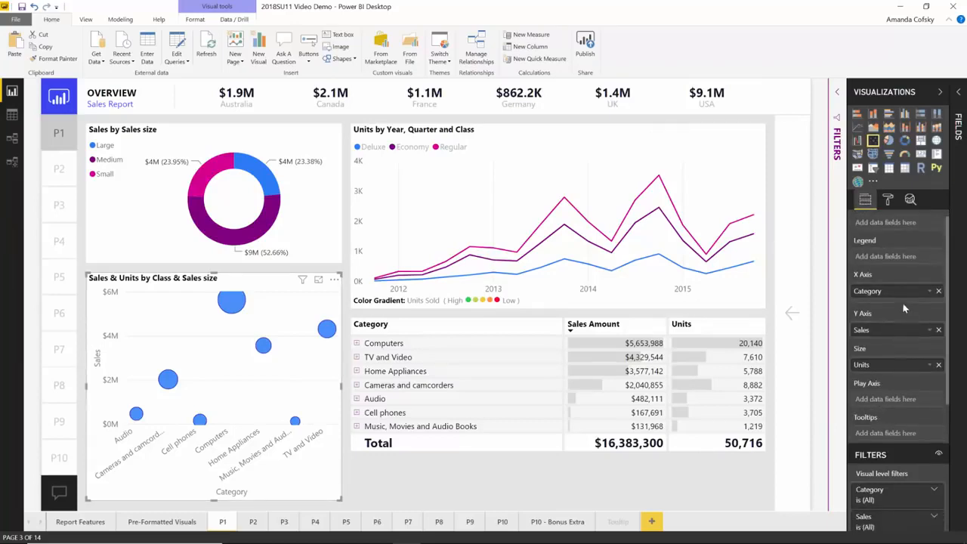
scroll(887, 378, "up", 1)
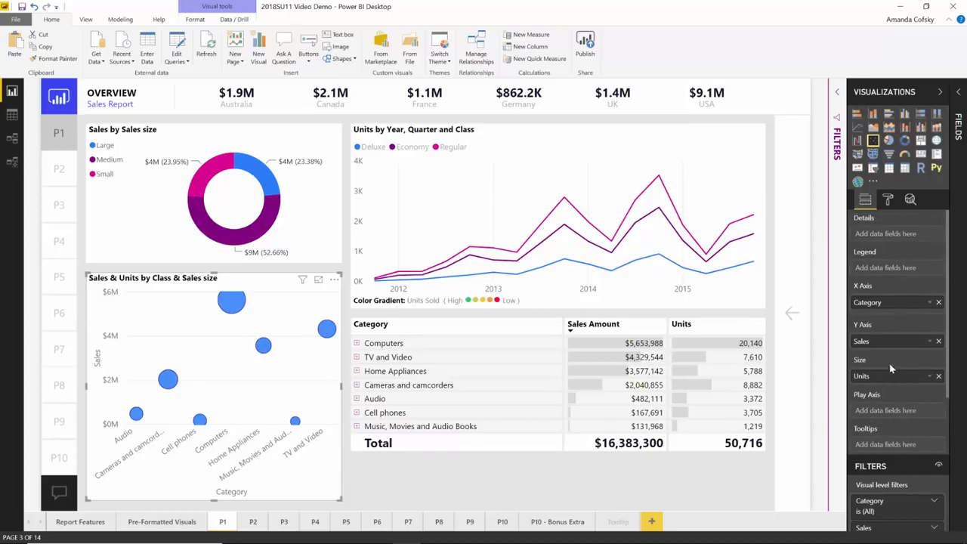
left_click(889, 201)
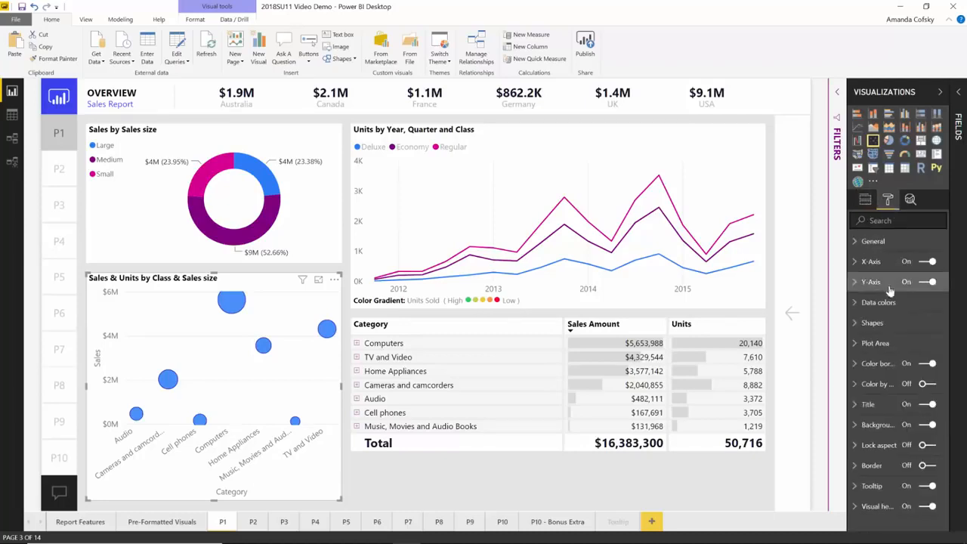
left_click(879, 302)
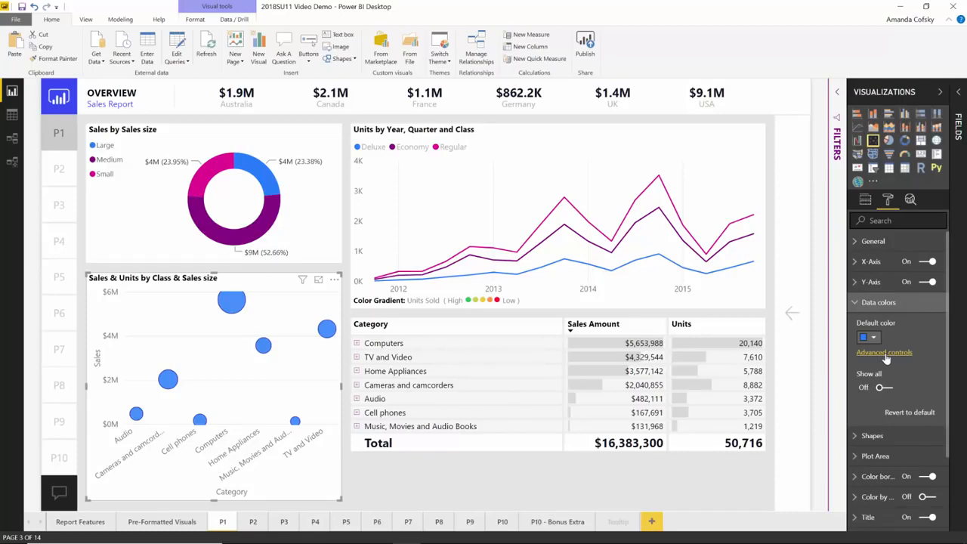
left_click(883, 353)
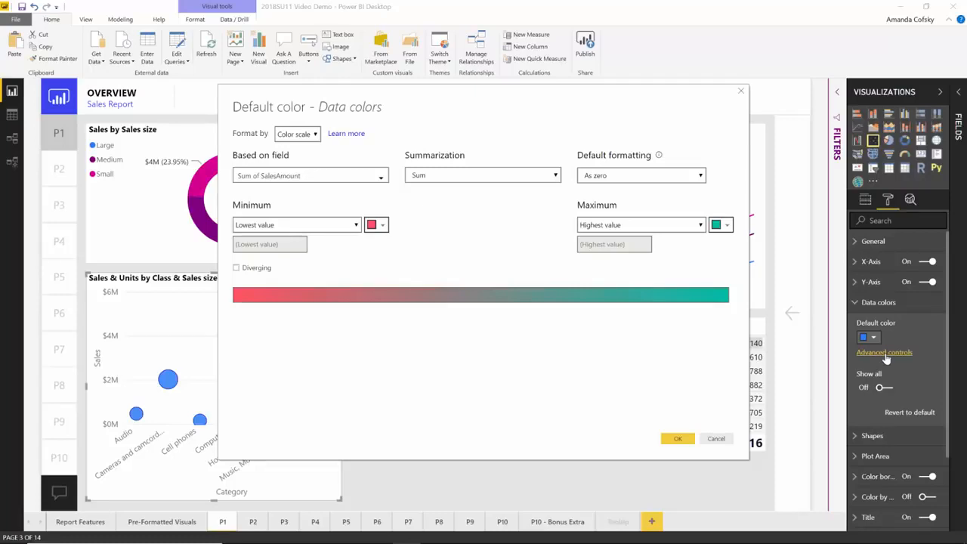
Step: Base the data color scale on the sum of the Units field from the Sales table
left_click(381, 180)
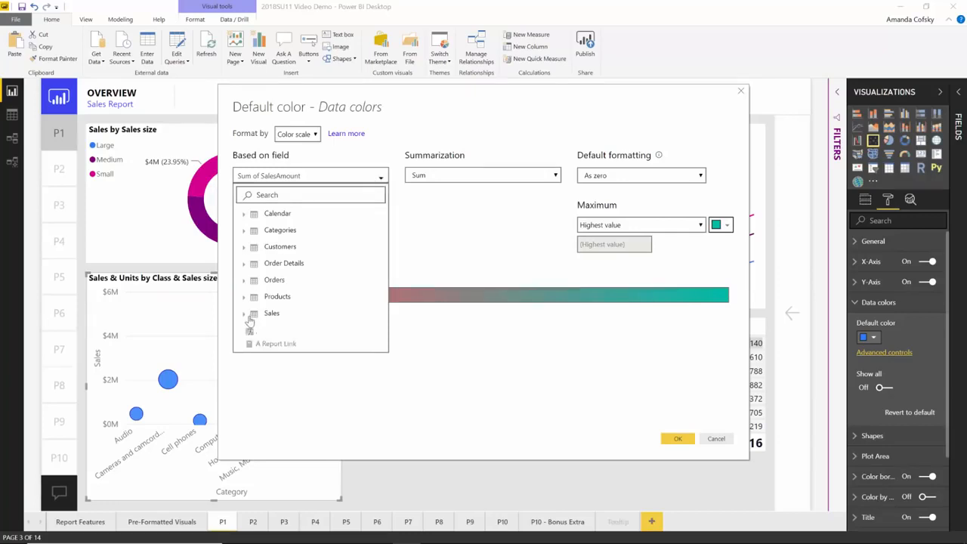
left_click(251, 328)
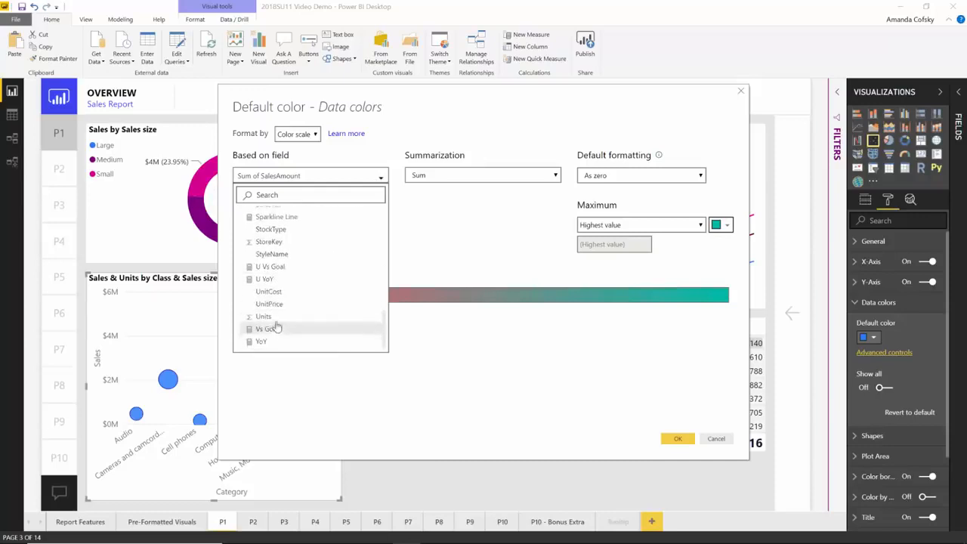
left_click(275, 326)
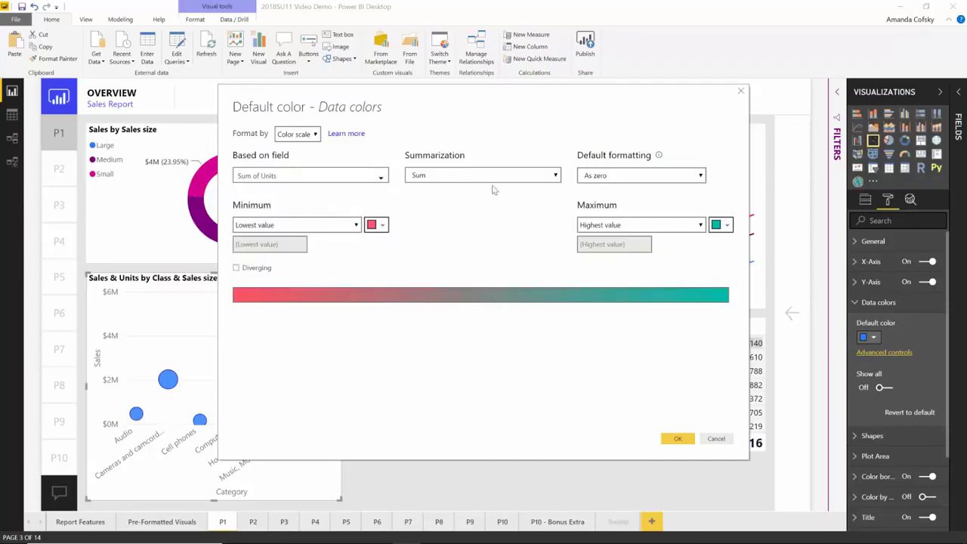
Step: Show the Rules and Field value formatting modes, and return the formatting to Color scale
left_click(306, 134)
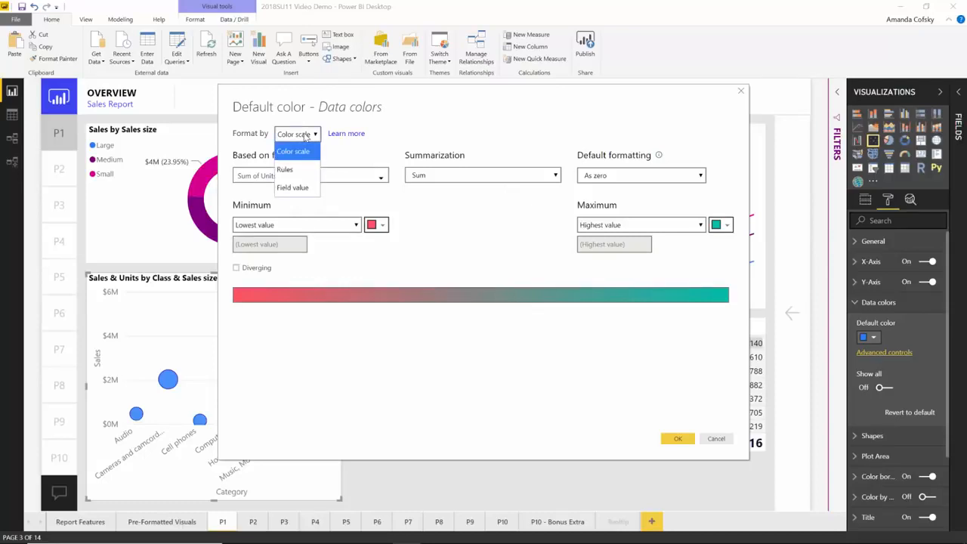
left_click(286, 170)
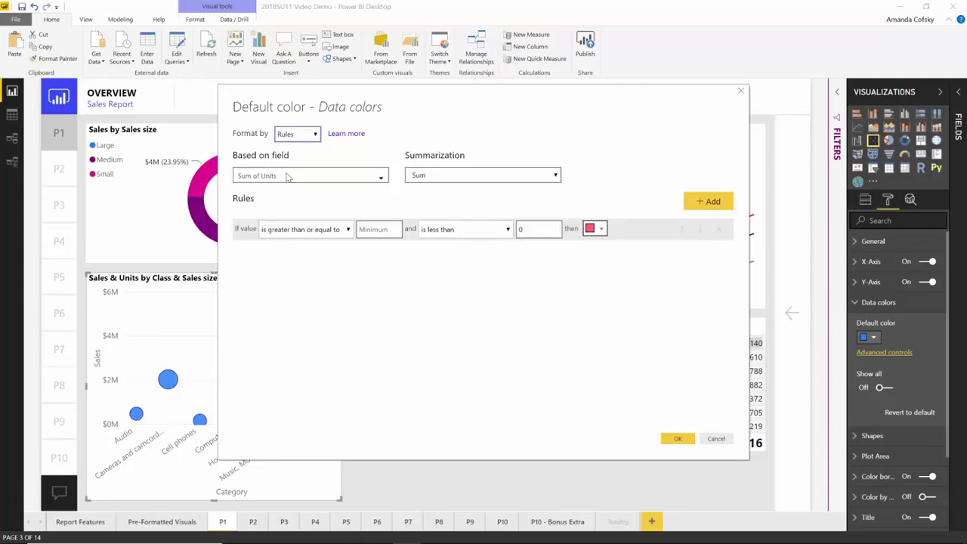
left_click(296, 134)
left_click(288, 188)
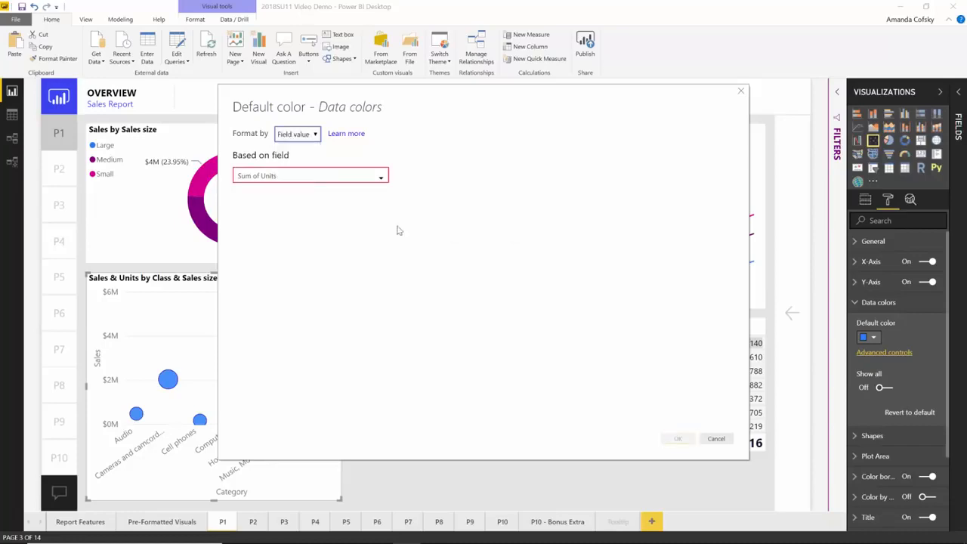
left_click(298, 138)
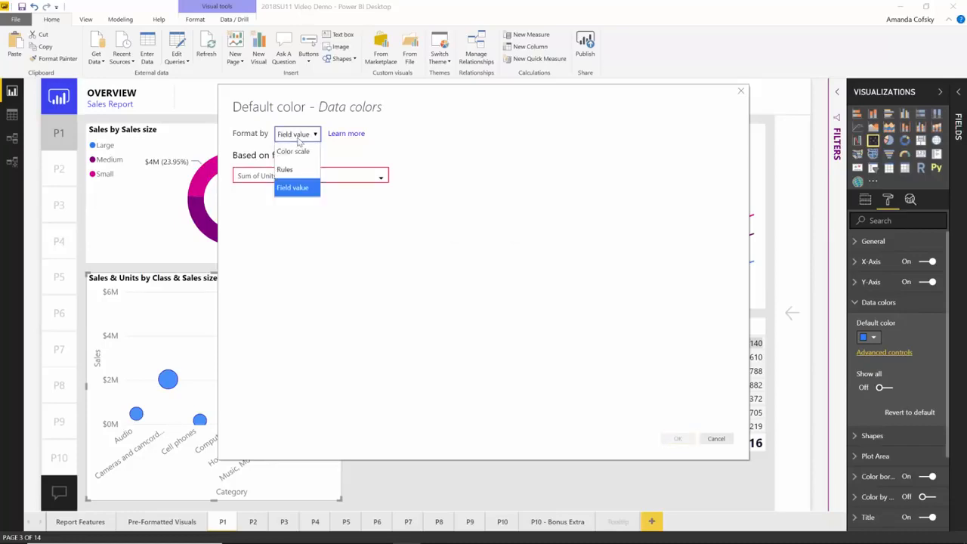
left_click(297, 151)
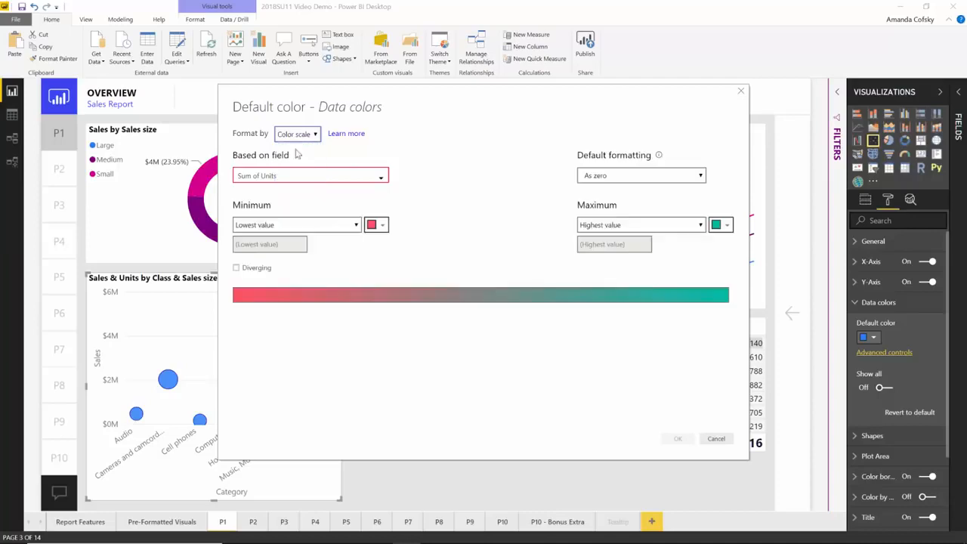
Step: Base the color scale on the NSAT field from the Sales table
left_click(358, 175)
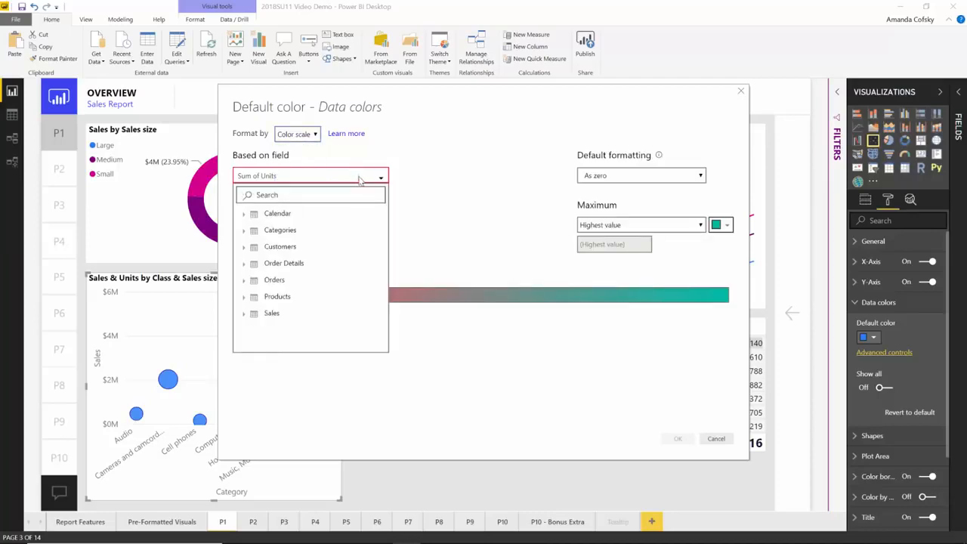
left_click(244, 314)
scroll(273, 324, "down", 5)
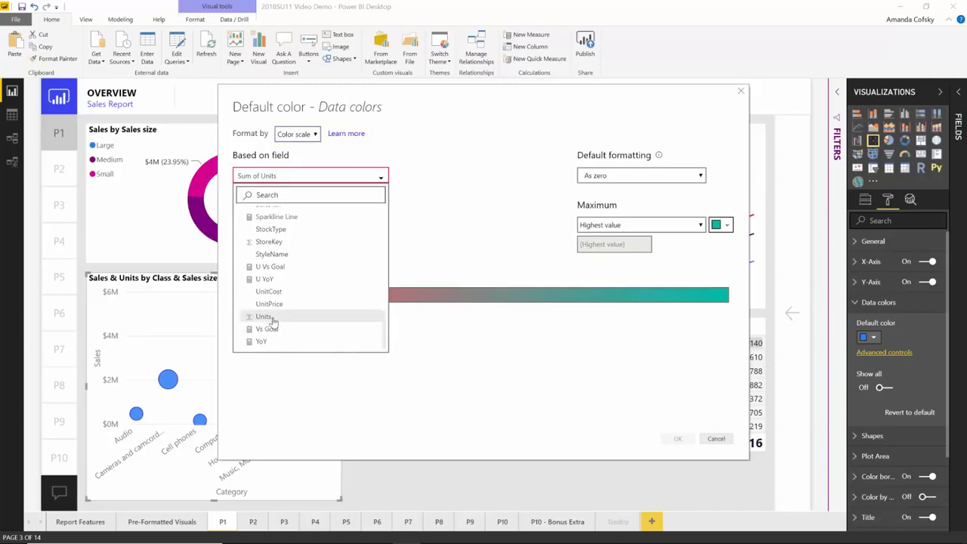
scroll(306, 248, "up", 1)
scroll(307, 248, "up", 5)
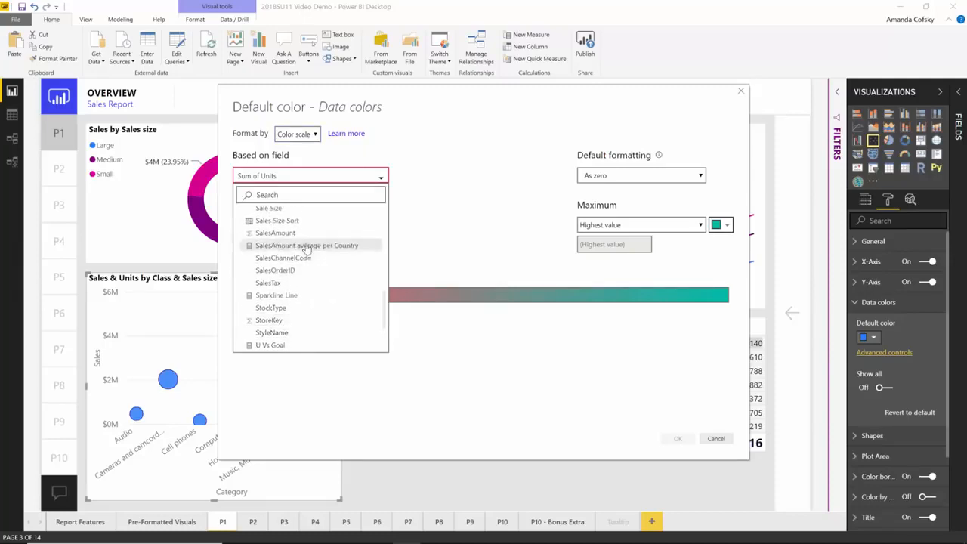
left_click(298, 235)
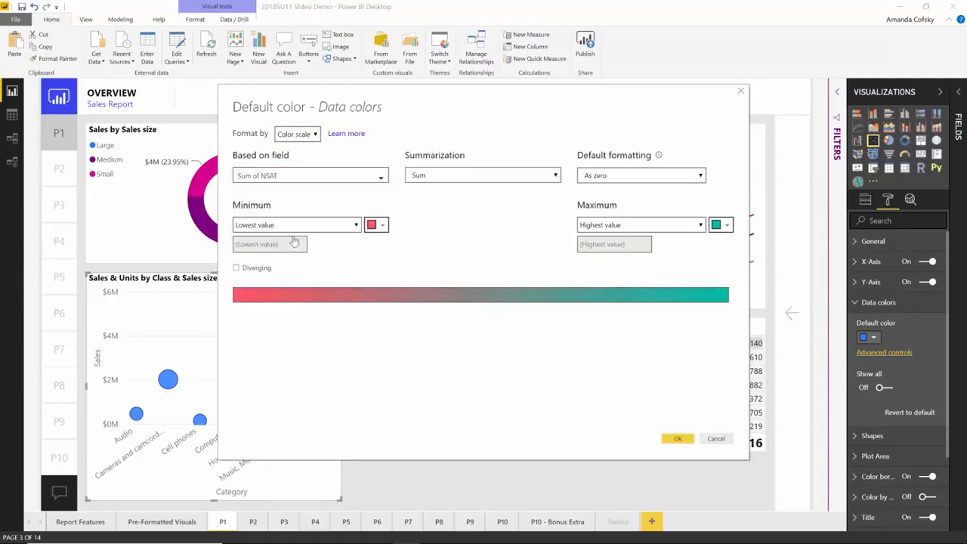
Step: Summarize NSAT by Average, make the color scale diverging with a center color, and apply it to the scatter chart
left_click(498, 182)
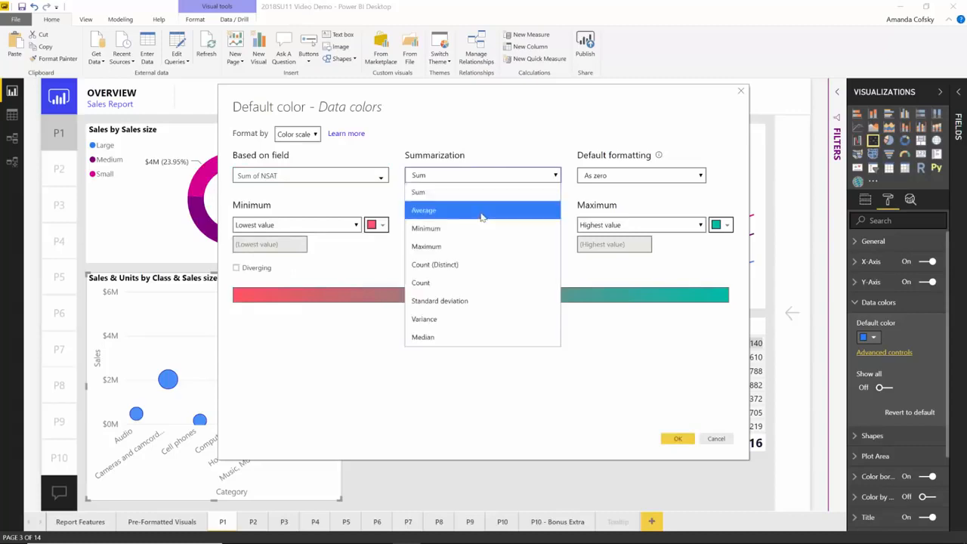
left_click(482, 211)
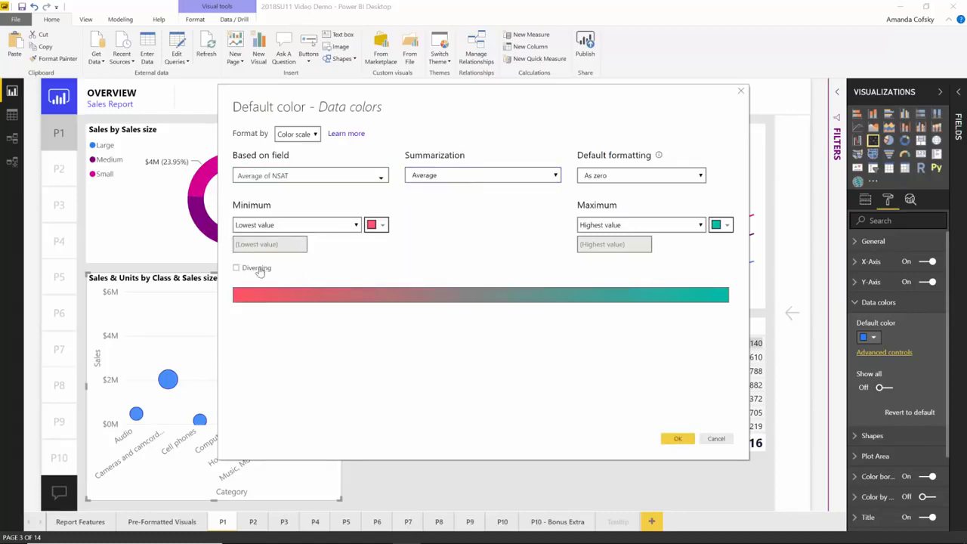
left_click(237, 268)
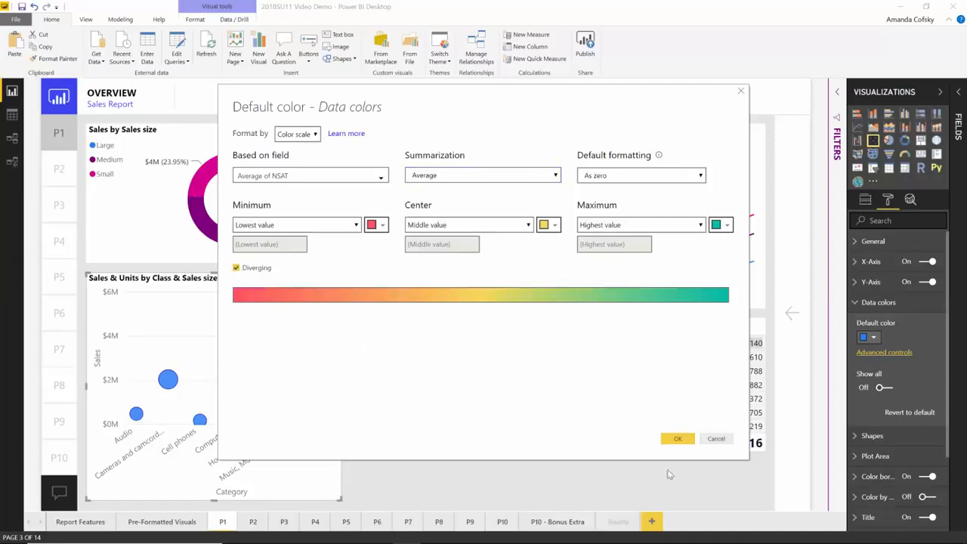
left_click(671, 441)
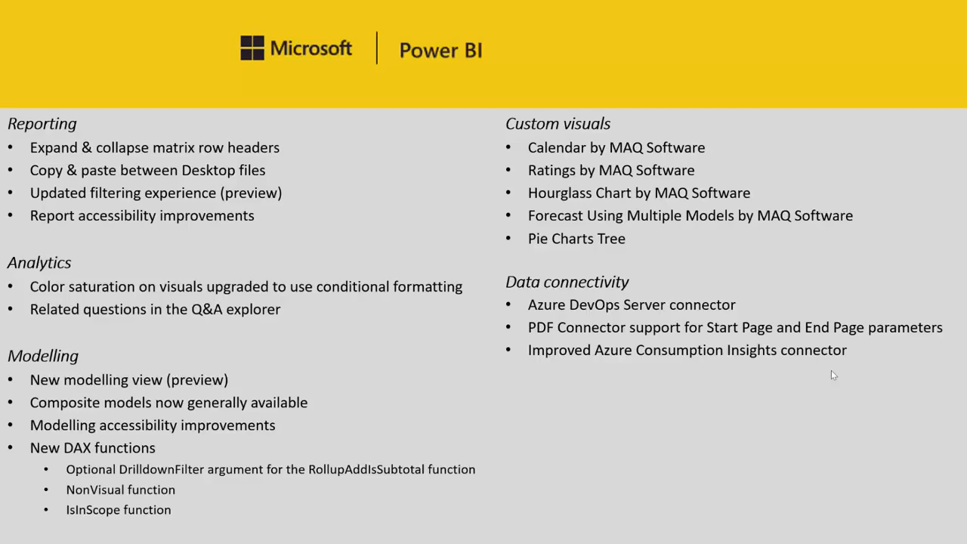
Step: End the slide show and switch back to the Power BI Desktop report
key("Escape")
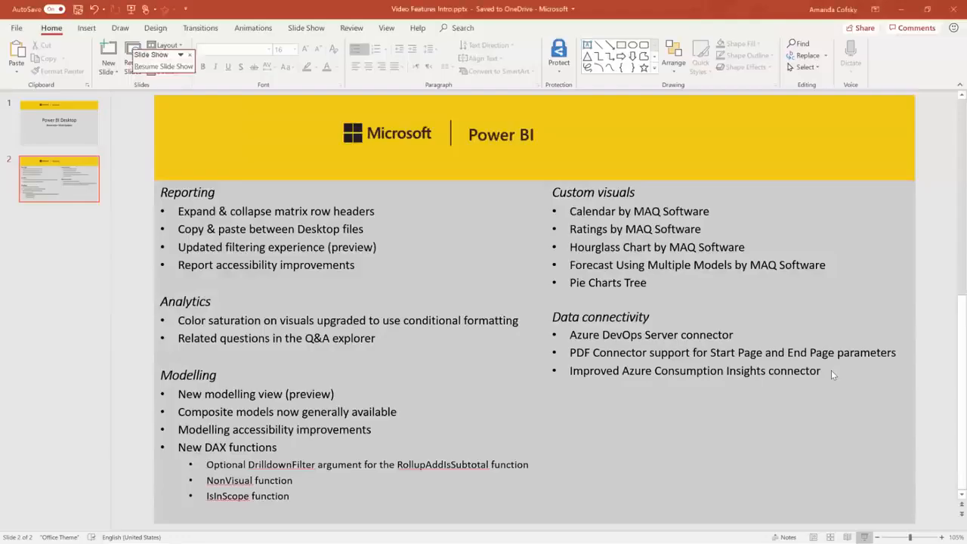
key("alt+Tab")
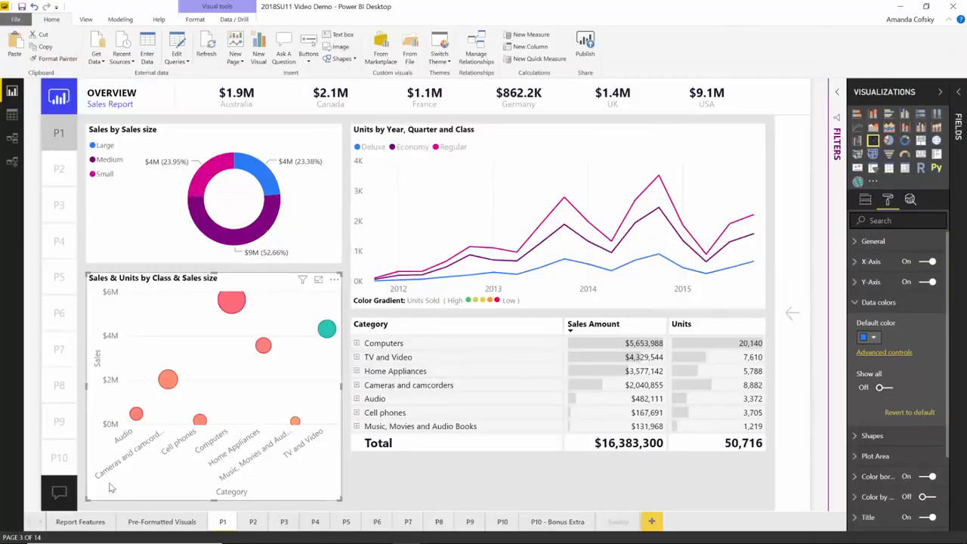
Step: Open the Q&A explorer from report page P1 and ask "Contoso products"
left_click(60, 494)
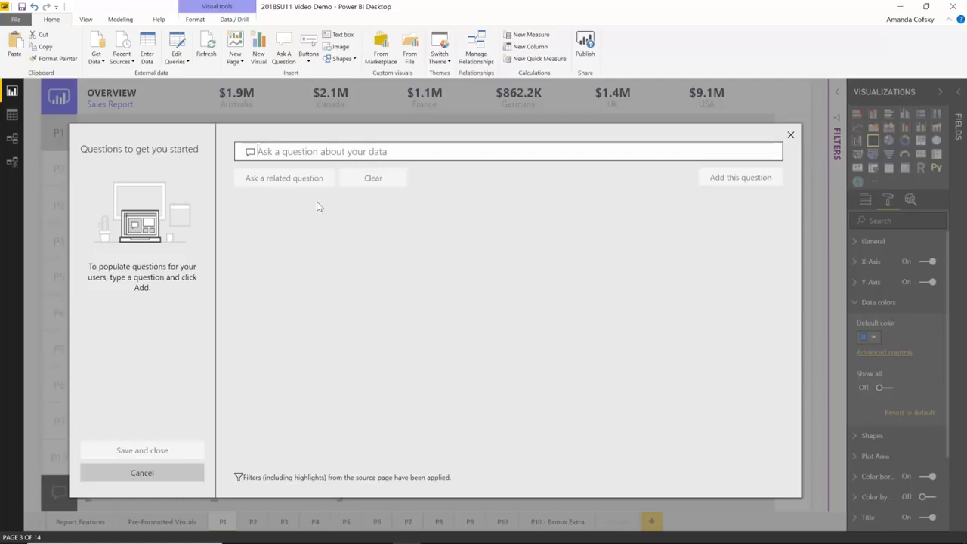
type("C")
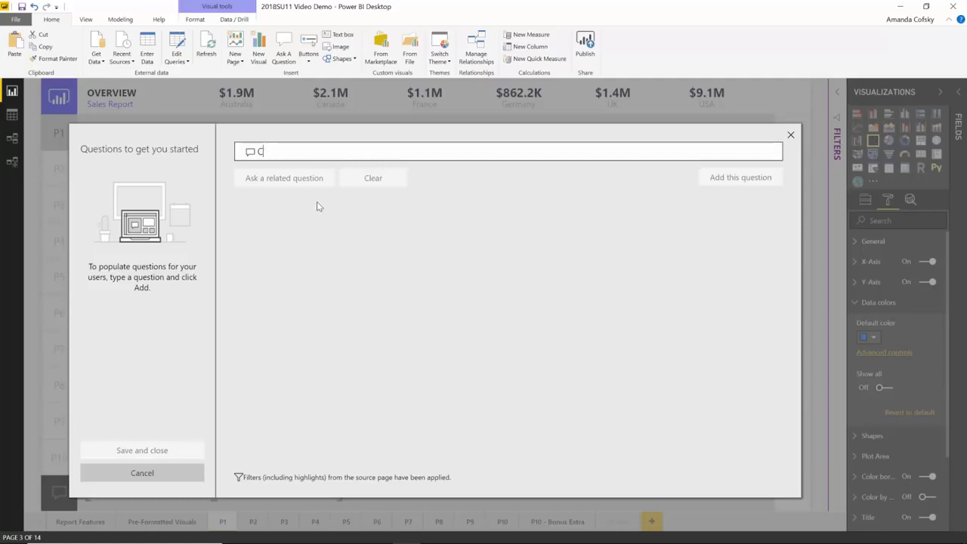
type("ontoso products")
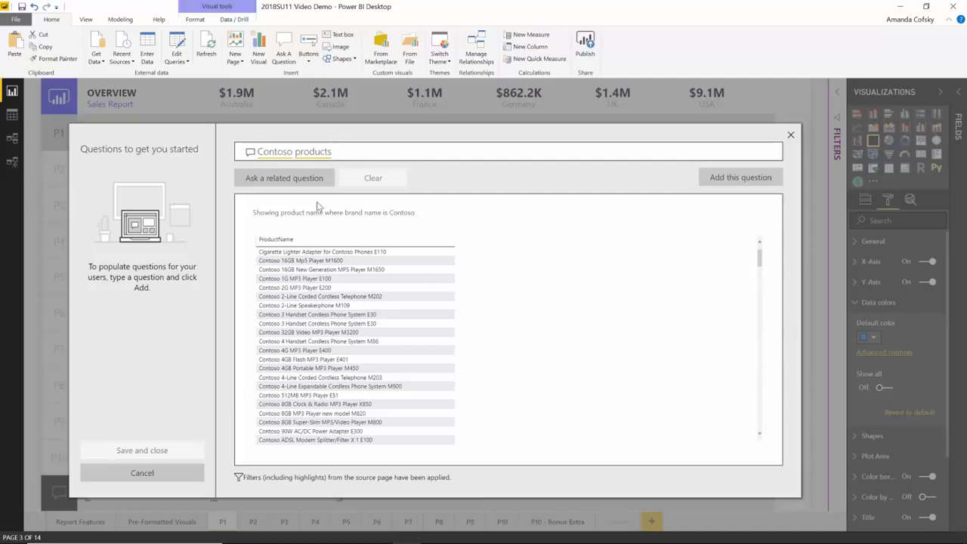
Step: Ask the related question "those products by sales", and review its chart along with the answer to the previous question
left_click(258, 180)
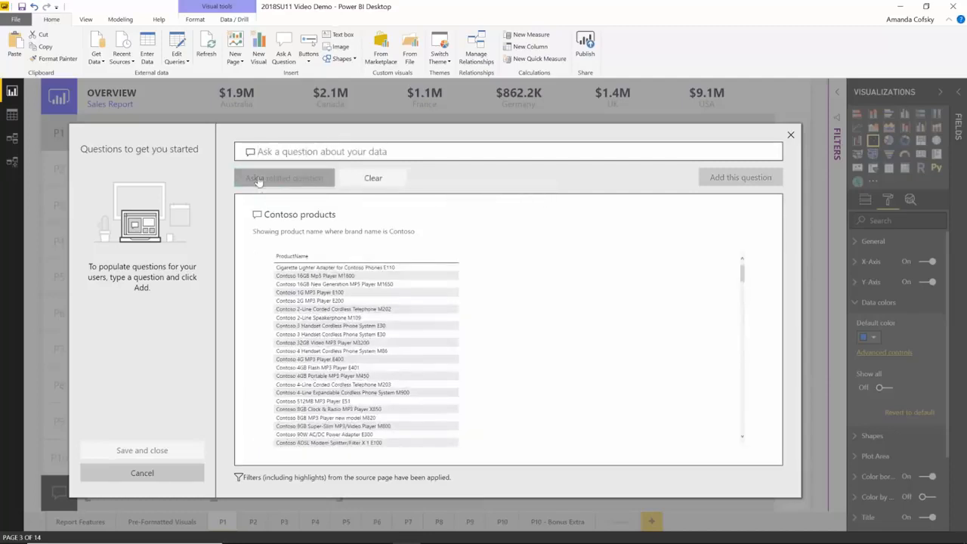
type("those pr")
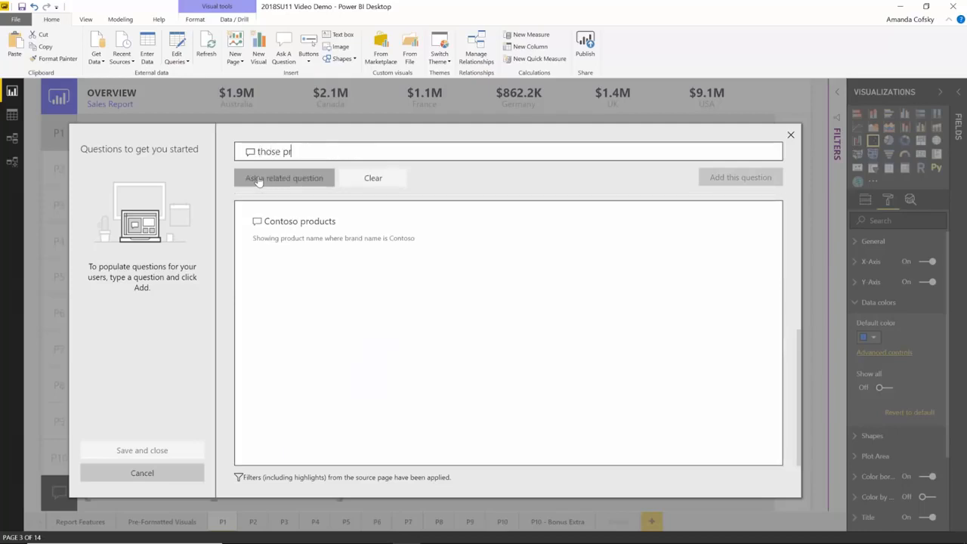
type("oducts by sales")
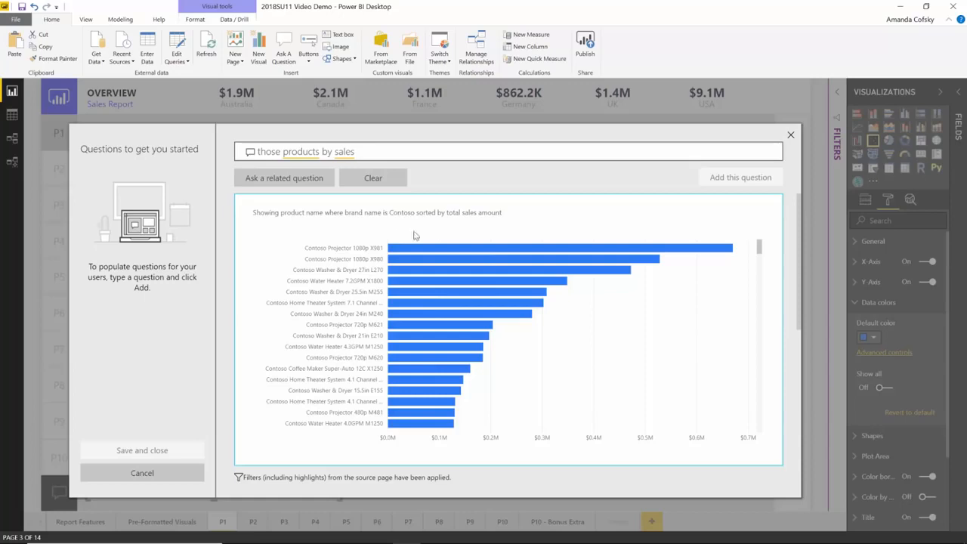
mouse_move(453, 318)
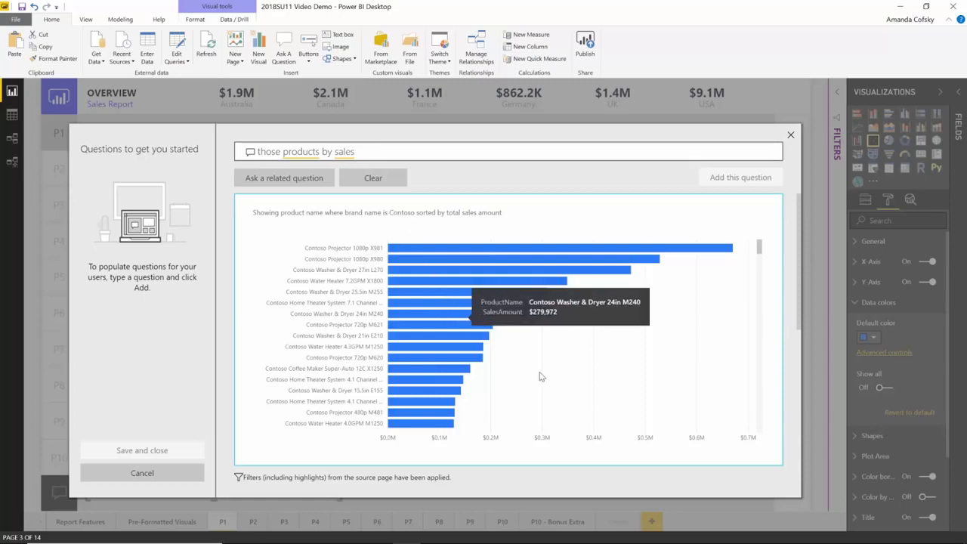
scroll(540, 376, "down", 1)
scroll(541, 377, "up", 1)
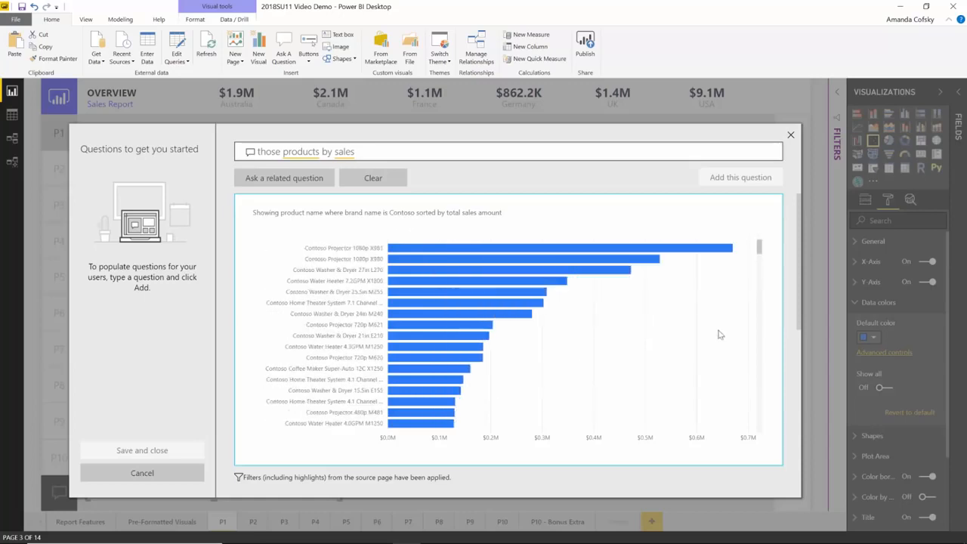
left_click_drag(800, 323, 784, 456)
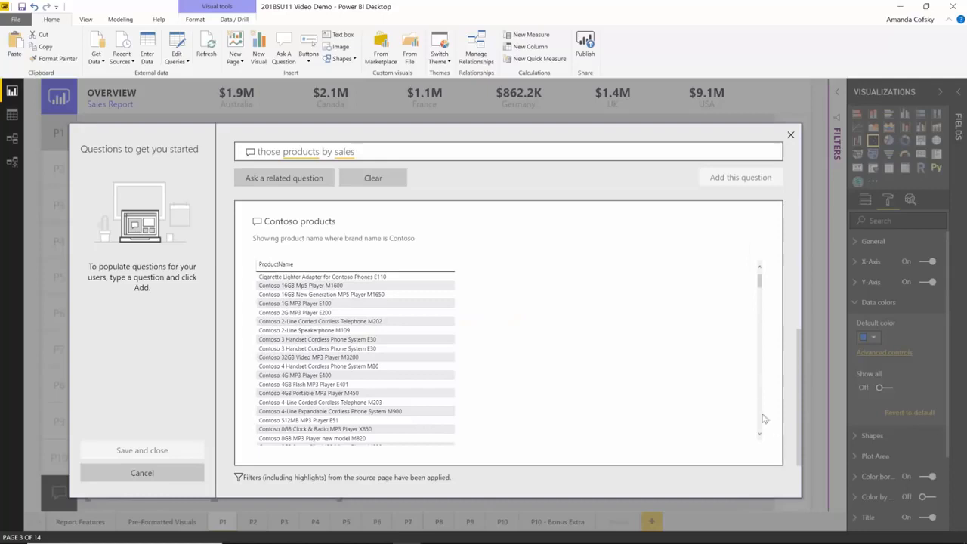
left_click_drag(799, 413, 760, 244)
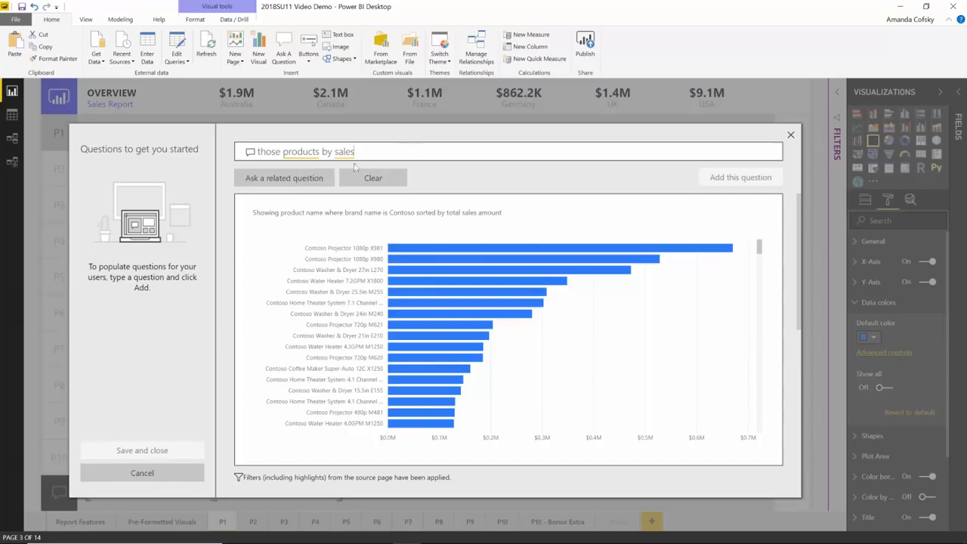
Step: Ask the related question "For A. Datum instead" as a follow-up to the product sales question
left_click(314, 181)
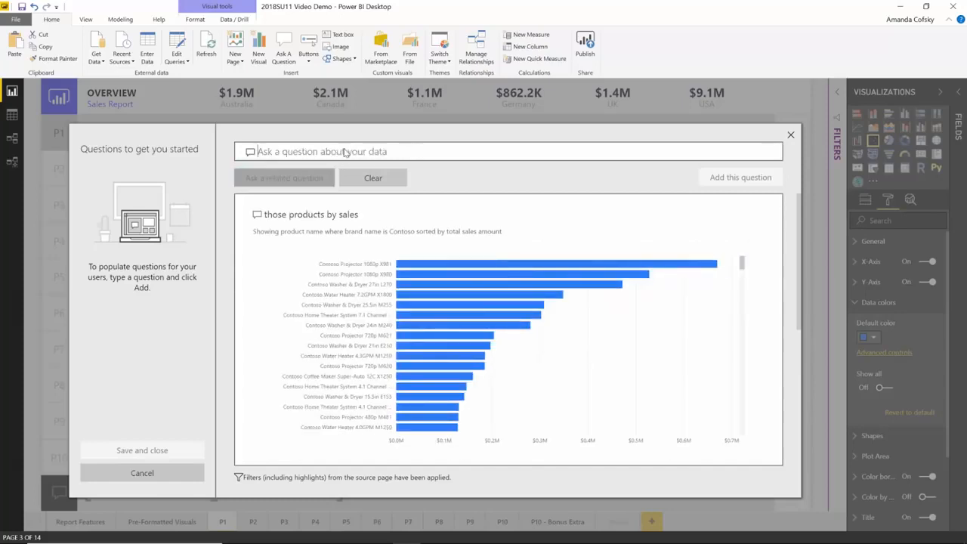
type("For")
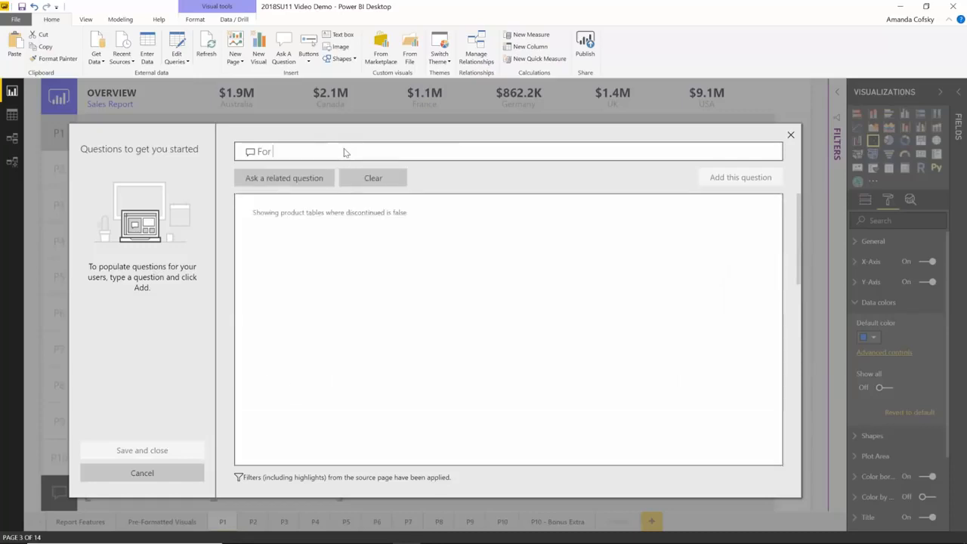
type(" A Da")
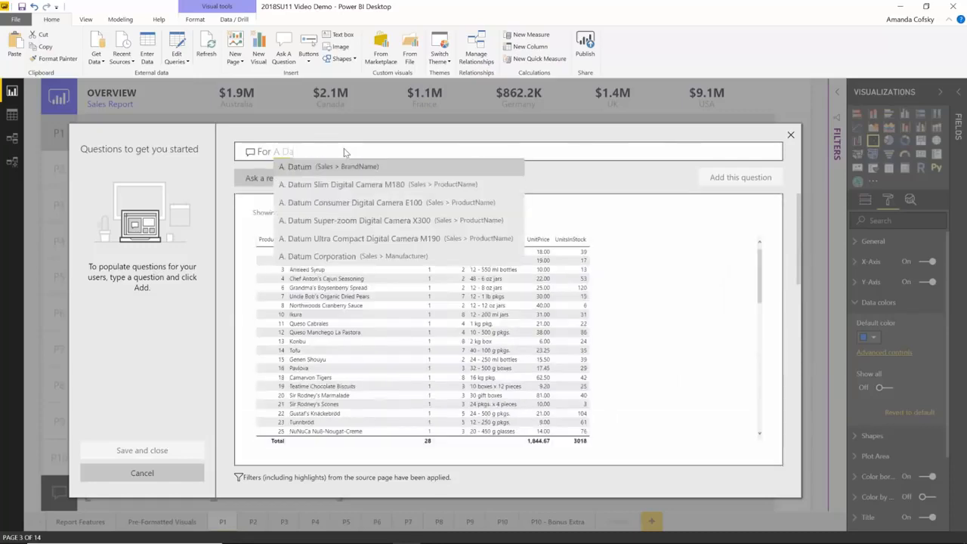
left_click(333, 167)
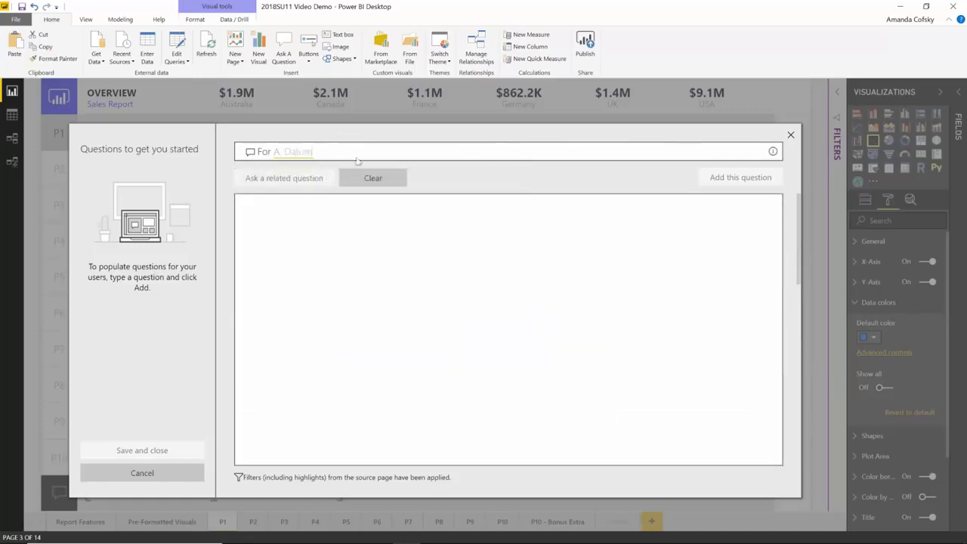
type("instead")
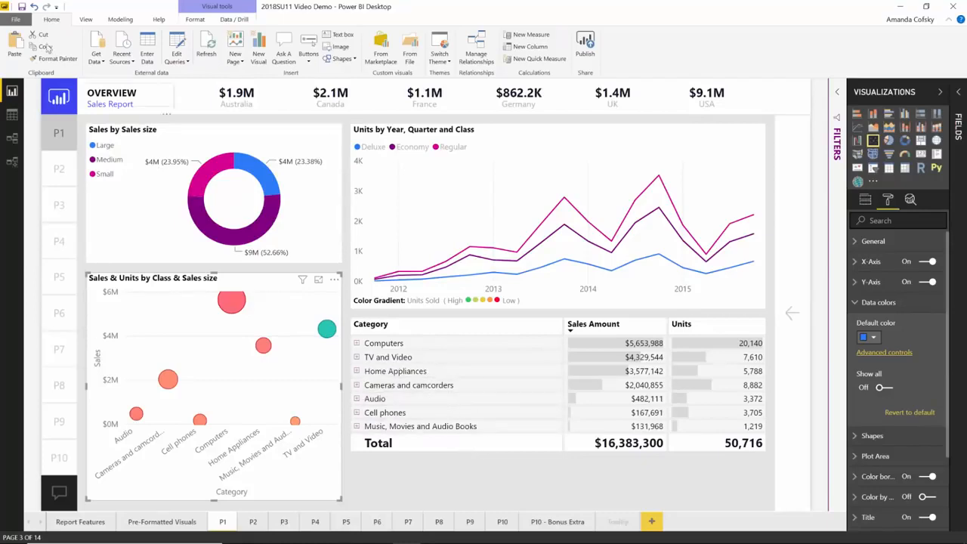
Step: Review the global preview features in the options, including Modeling View, and accept the settings
left_click(16, 19)
mouse_move(47, 235)
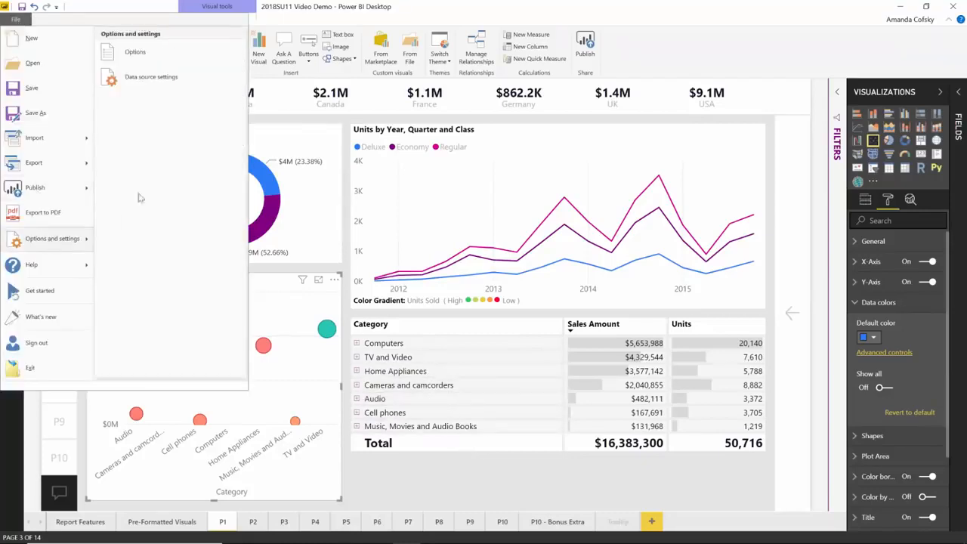
left_click(156, 61)
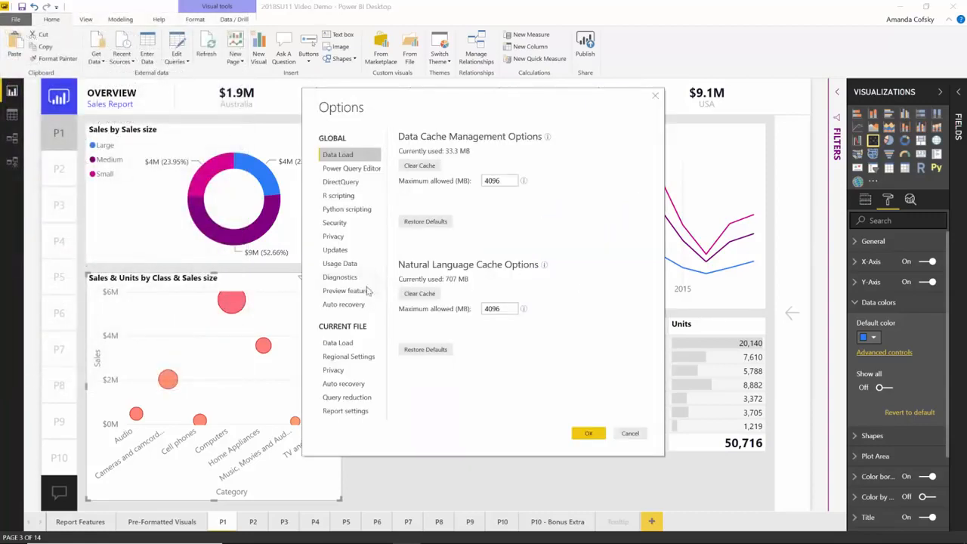
left_click(369, 291)
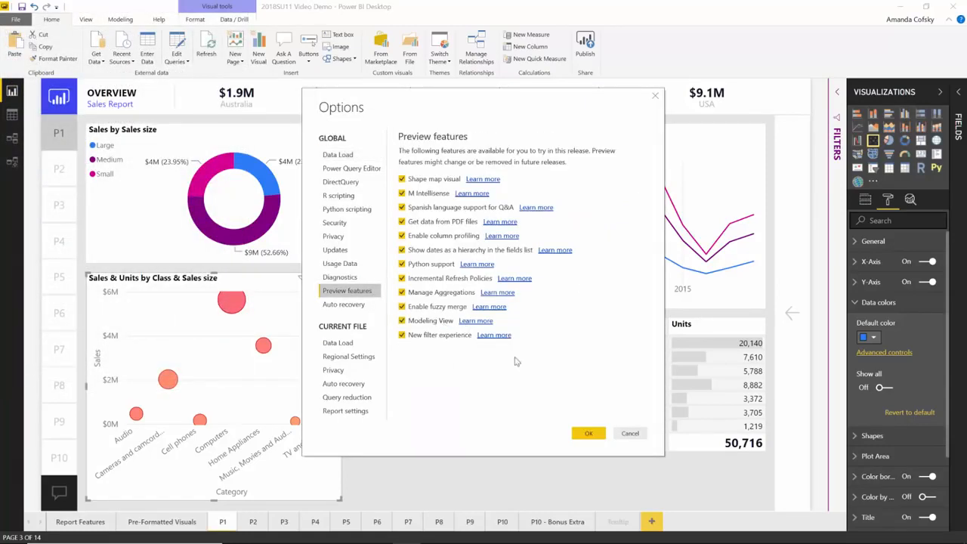
left_click(587, 434)
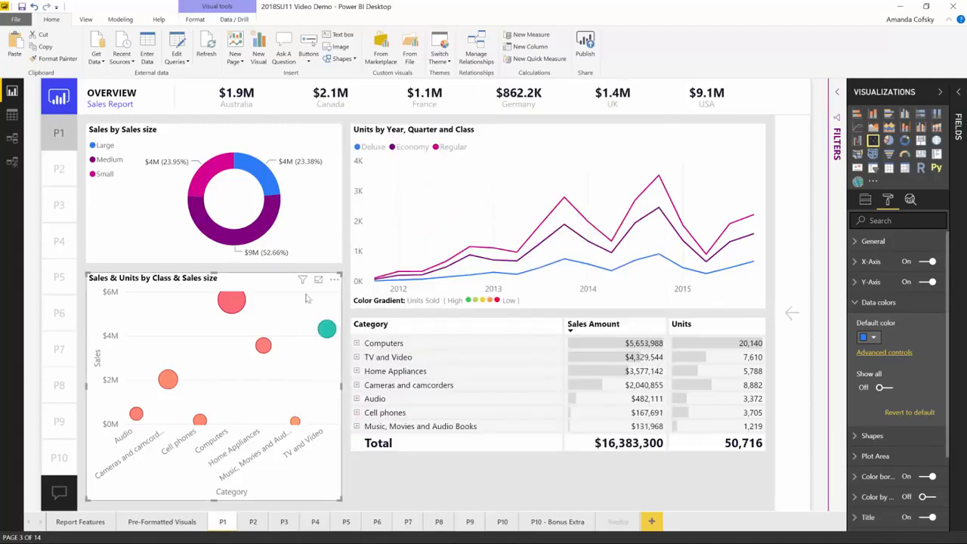
Step: Compare the old relationships view with the new modeling view, and show the Simple view layout
left_click(13, 145)
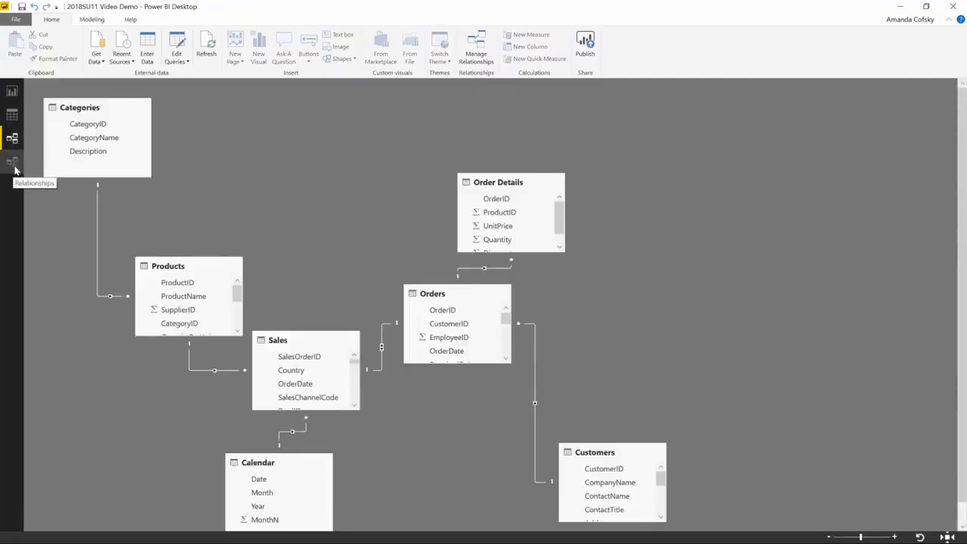
left_click(12, 162)
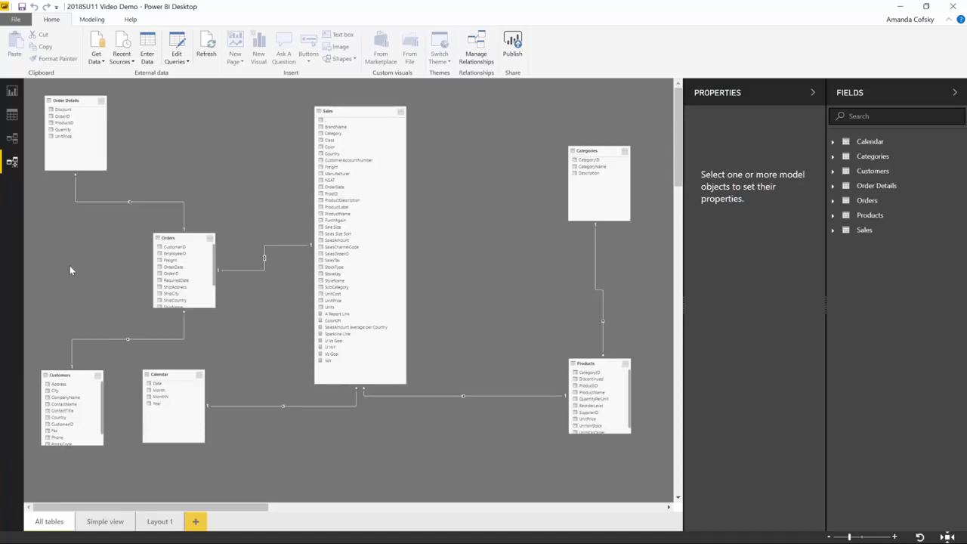
left_click(107, 521)
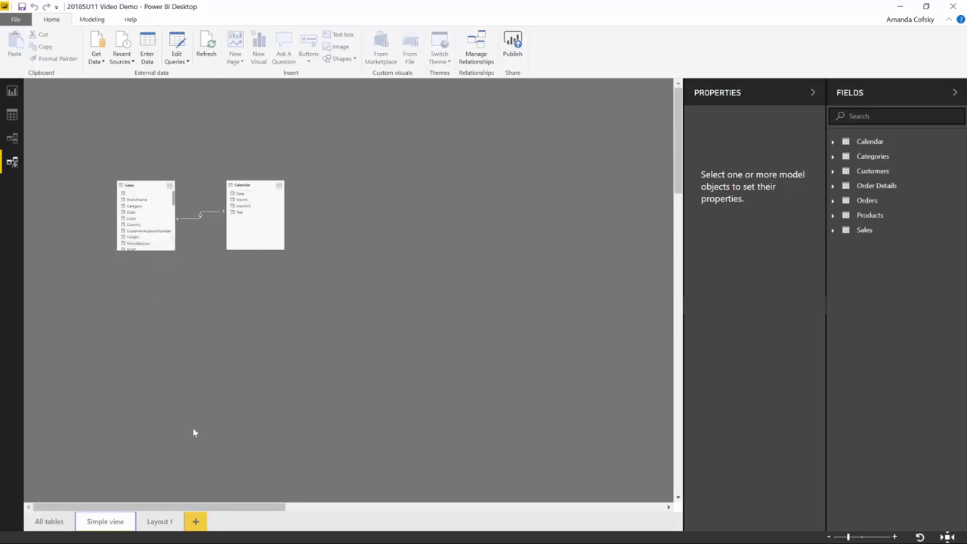
Step: Add a diagram layout with all tables auto-arranged, and remove the Products and Categories tables from that diagram
left_click(195, 521)
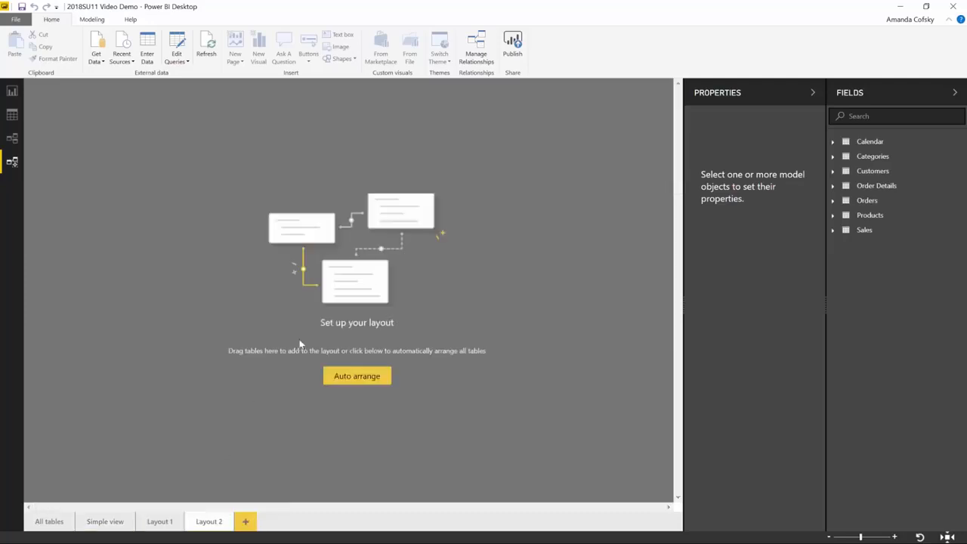
left_click(349, 381)
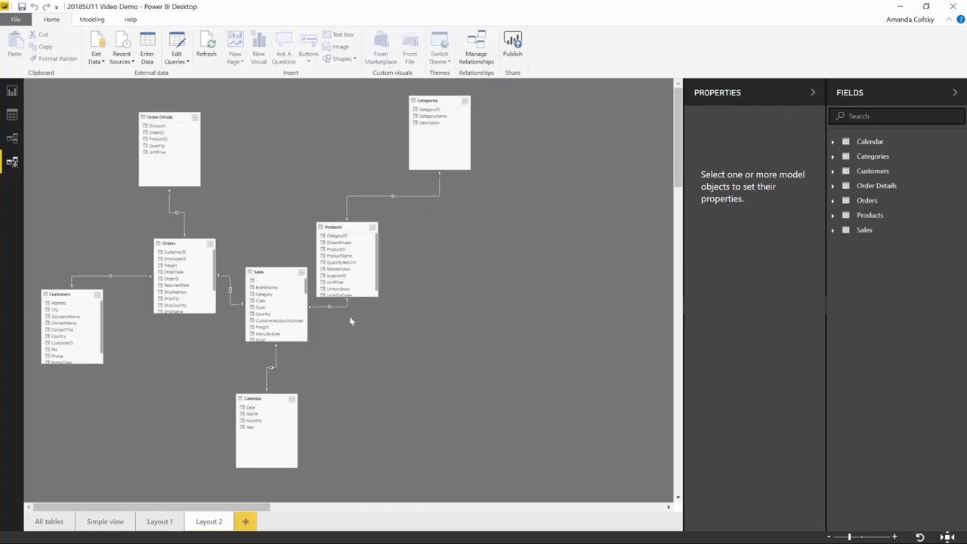
right_click(344, 222)
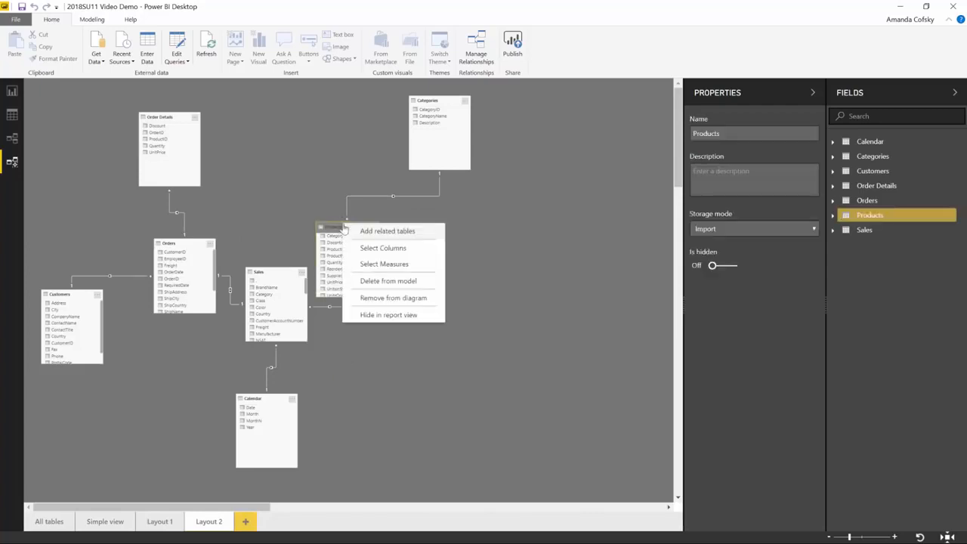
left_click(392, 302)
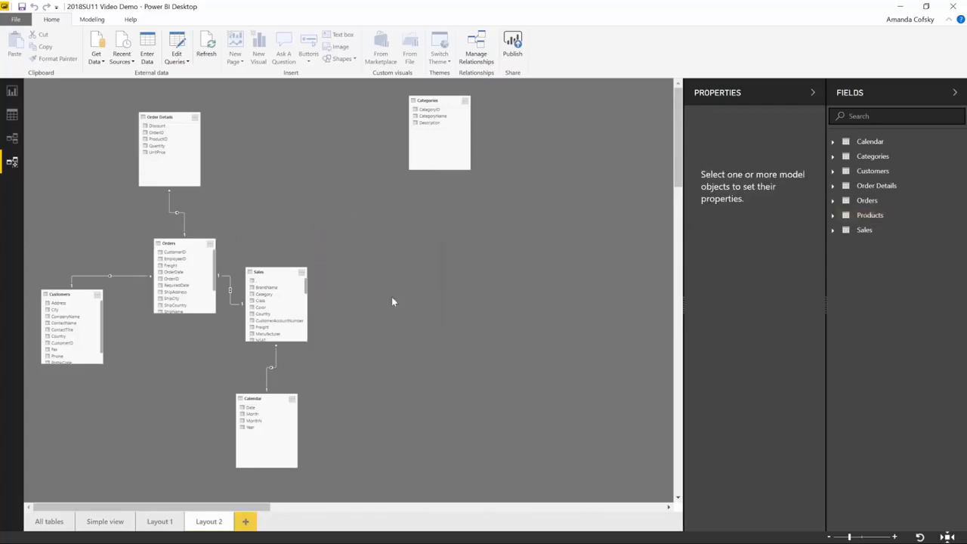
right_click(429, 100)
left_click(477, 173)
Step: Add another diagram layout containing the Categories and Order Details tables, and include the tables related to Order Details
left_click(244, 522)
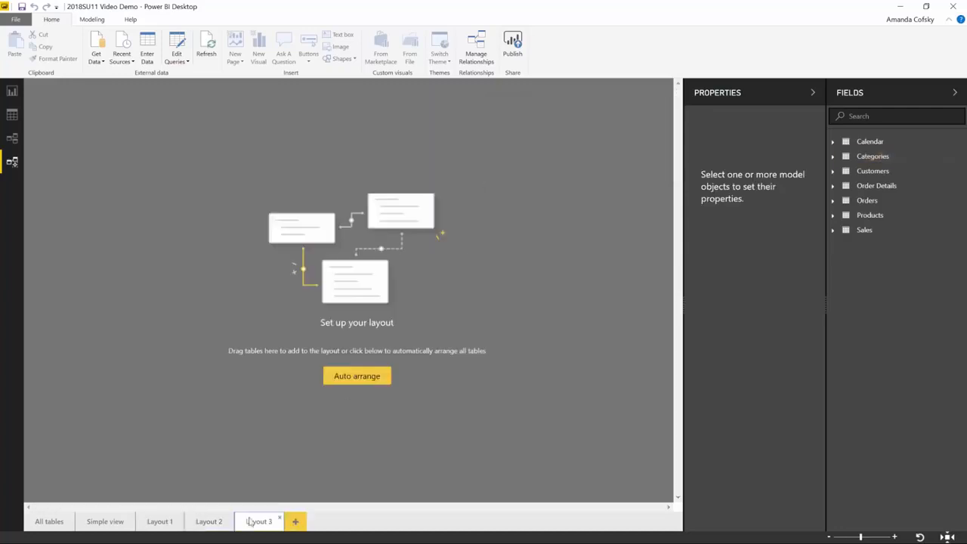
left_click_drag(850, 157, 444, 239)
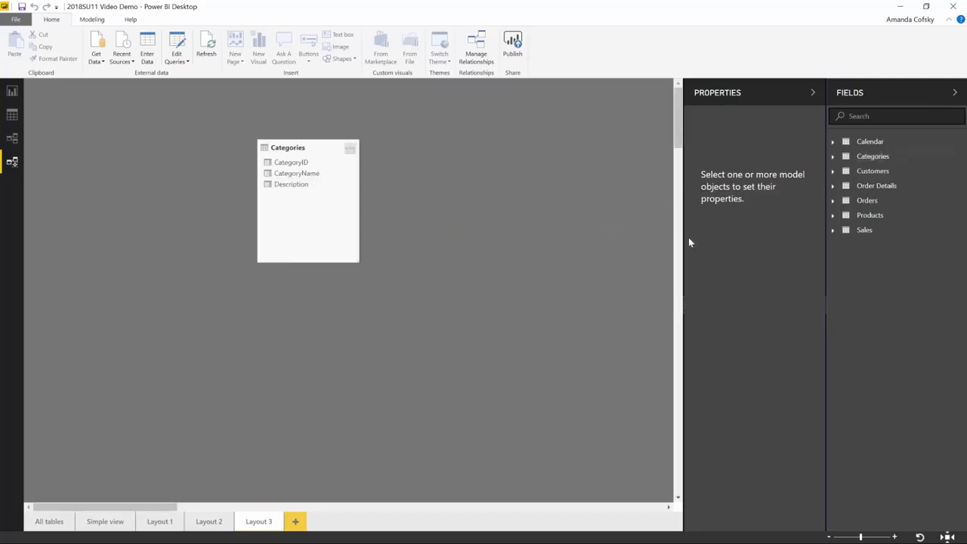
left_click_drag(863, 185, 544, 250)
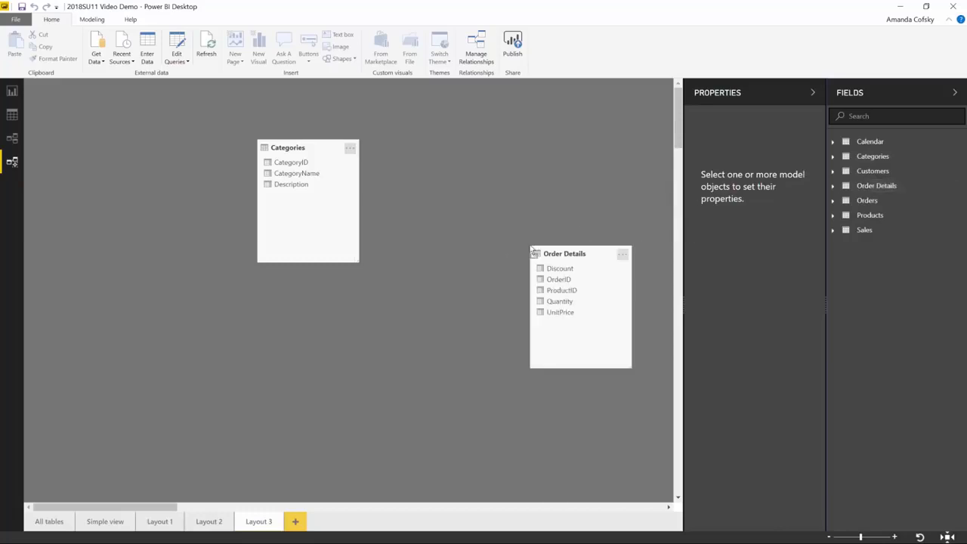
right_click(547, 249)
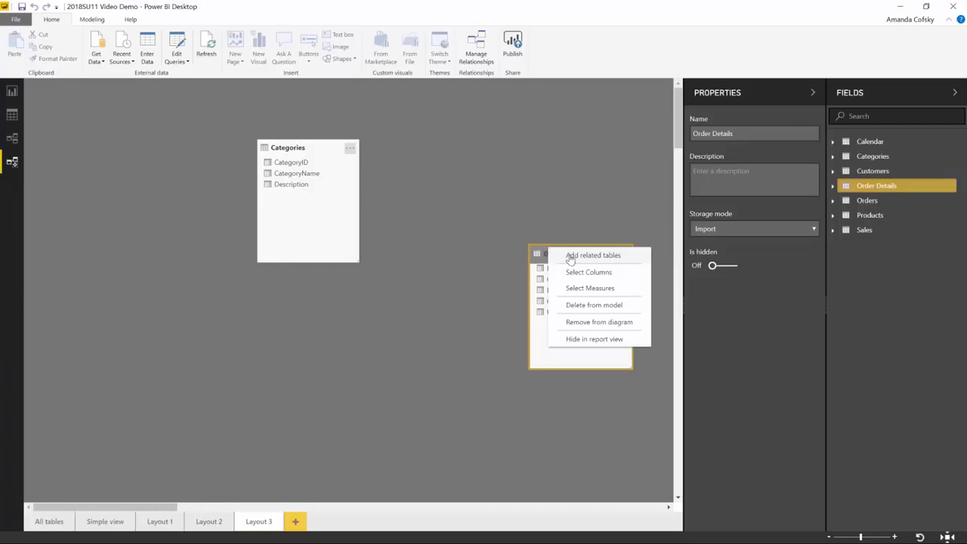
left_click(570, 257)
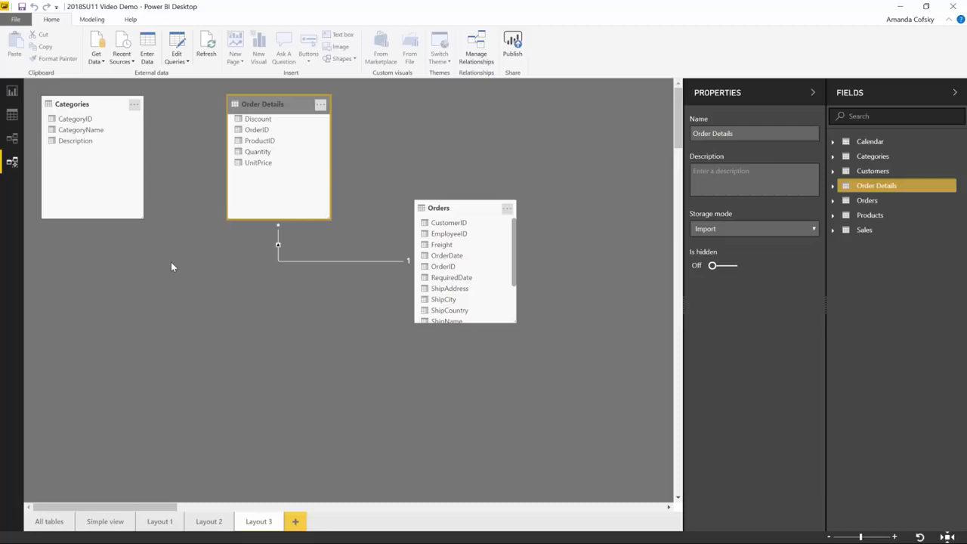
Step: In the All tables layout, examine the properties of the Sales table and its Color column
left_click(51, 520)
left_click(377, 113)
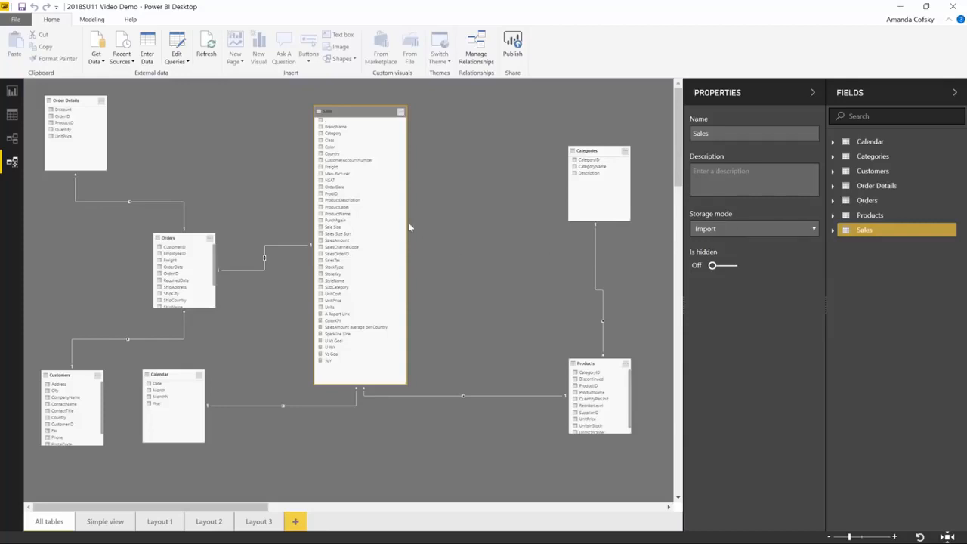
left_click(355, 147)
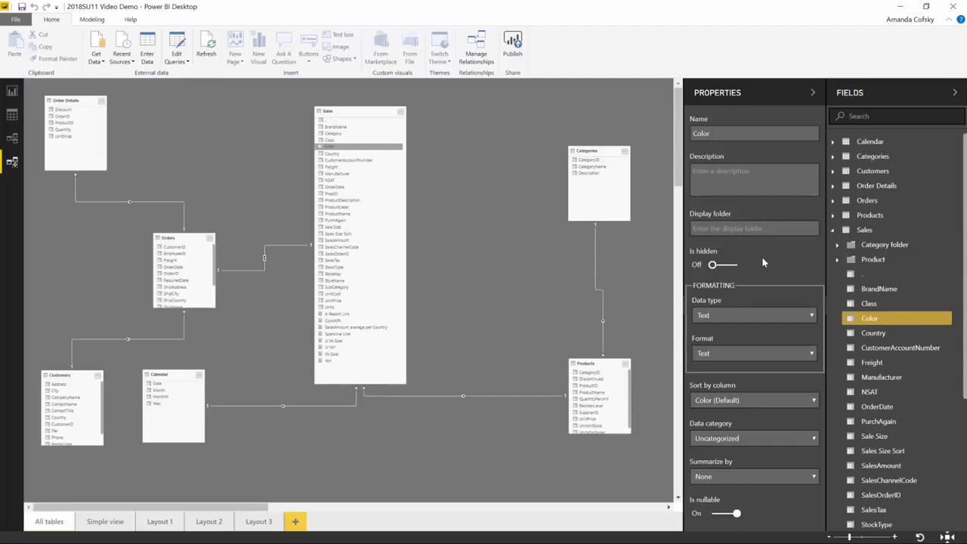
Step: Set the summarization of the Sales columns UnitCost, UnitPrice and Units to Count all at once
left_click(363, 307)
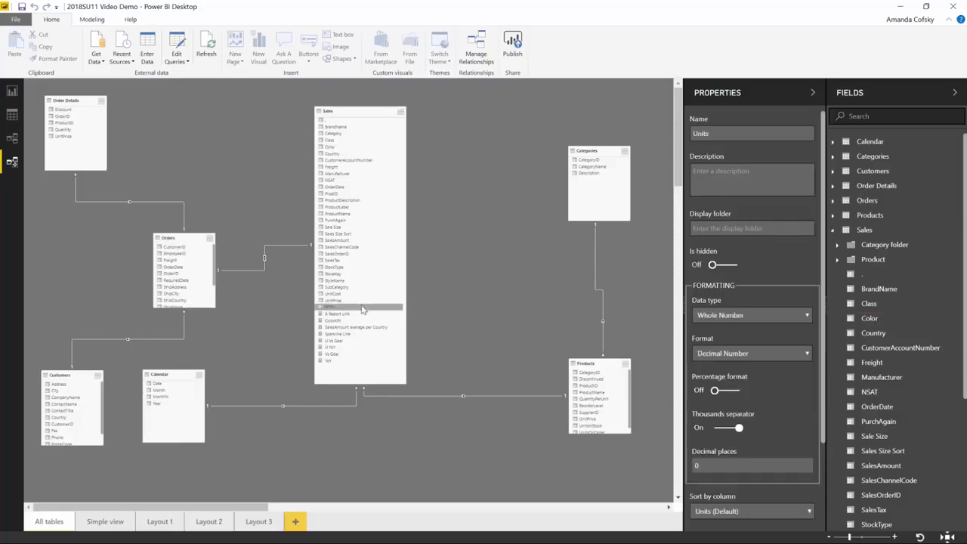
left_click(352, 294, "shift")
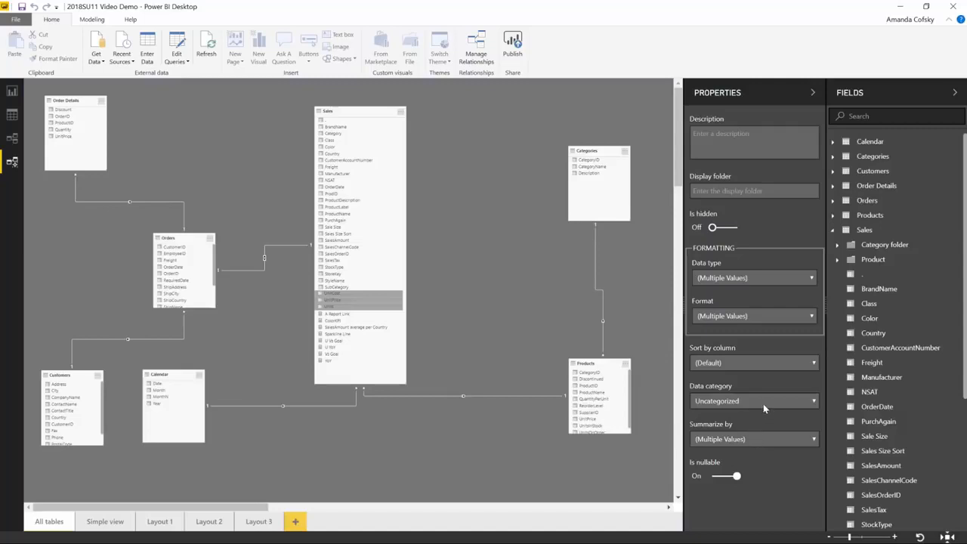
left_click(744, 446)
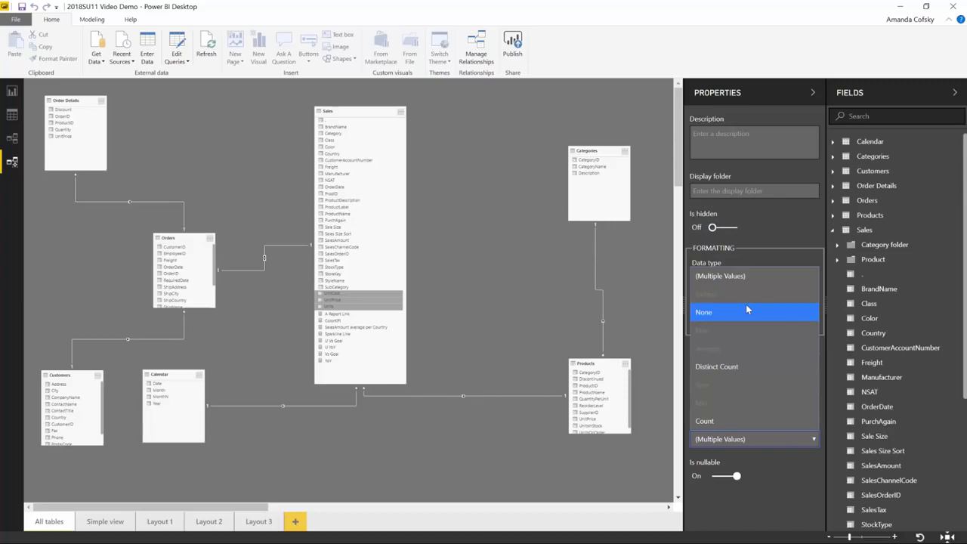
left_click(745, 421)
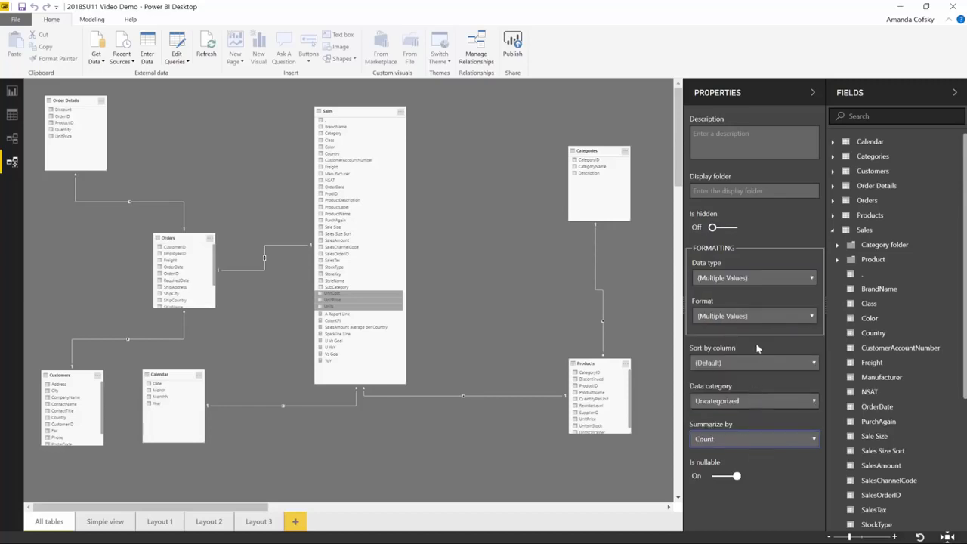
Step: Put the selected UnitCost, UnitPrice and Units columns into a display folder named Units
left_click(711, 192)
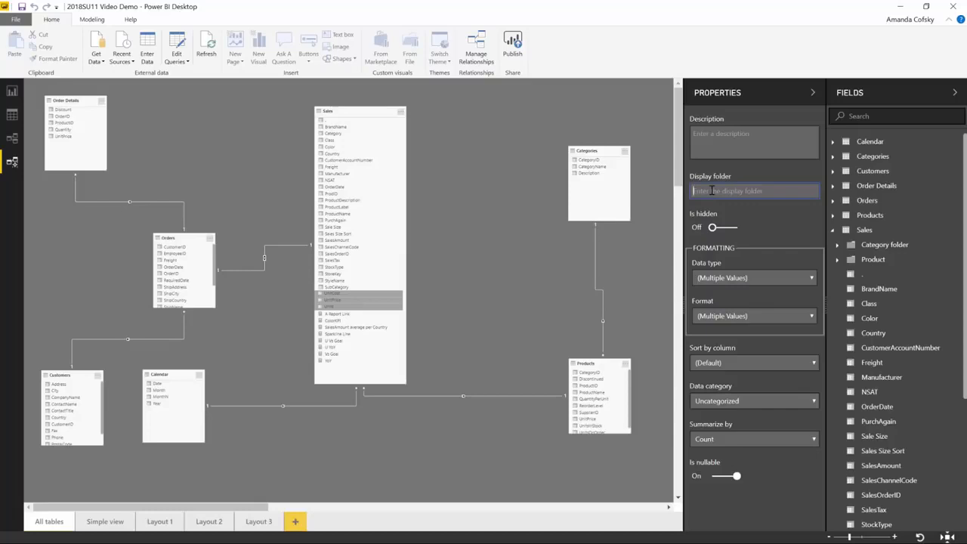
type("Units")
key("Return")
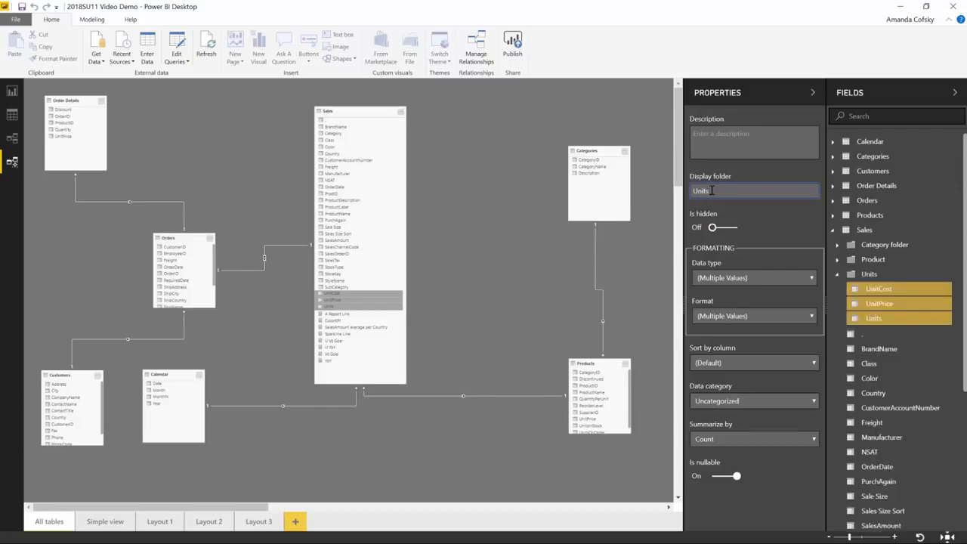
Step: Look into the Sales table's Product folder, and collapse both the Product and Units folders in the field list
left_click(835, 278)
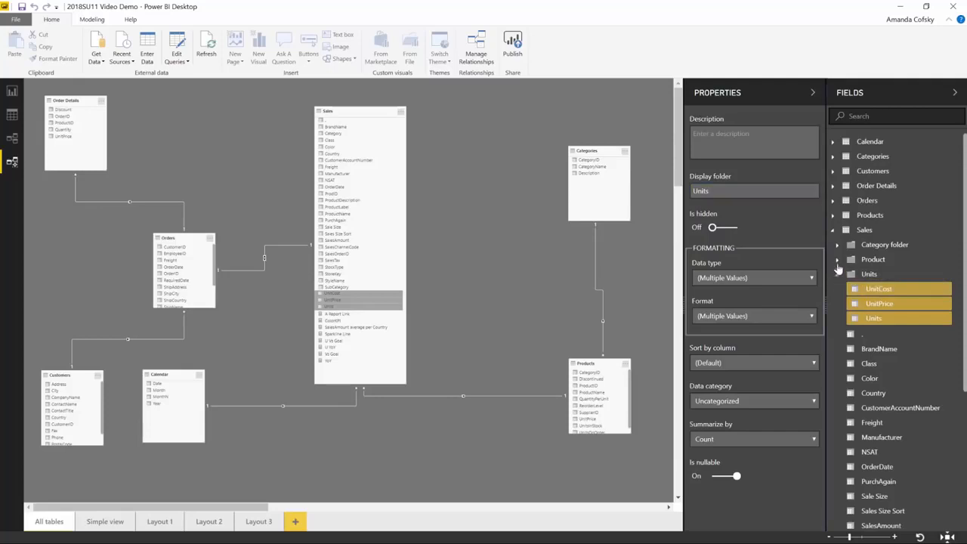
left_click(836, 260)
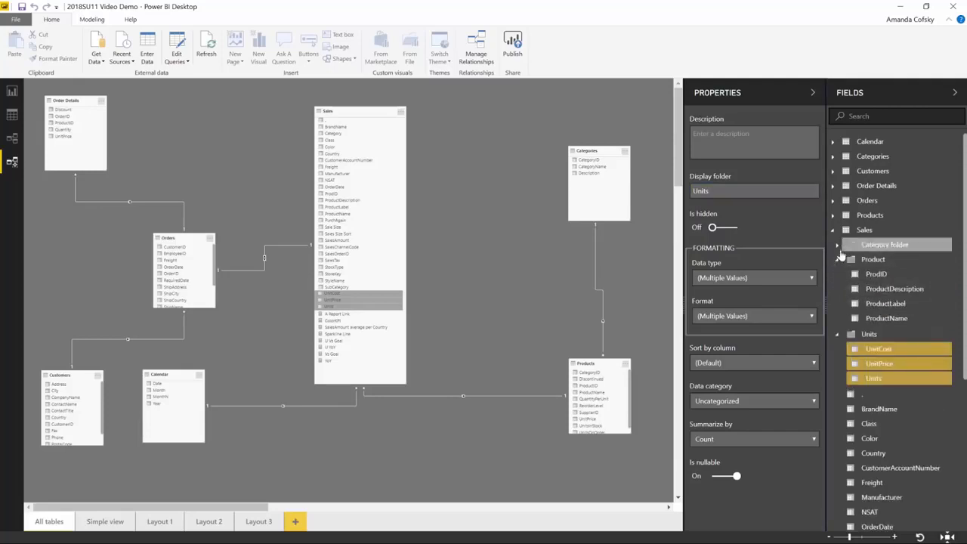
left_click(837, 263)
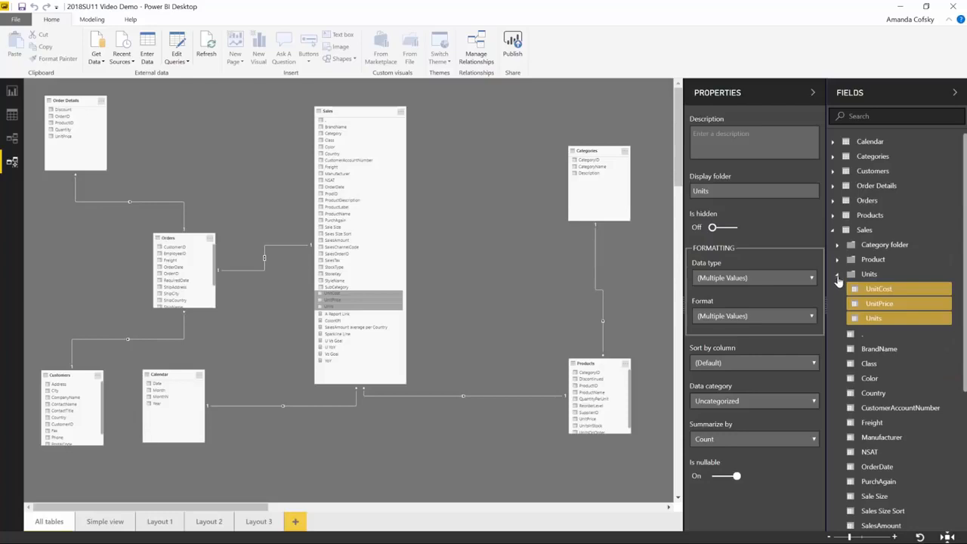
left_click(837, 276)
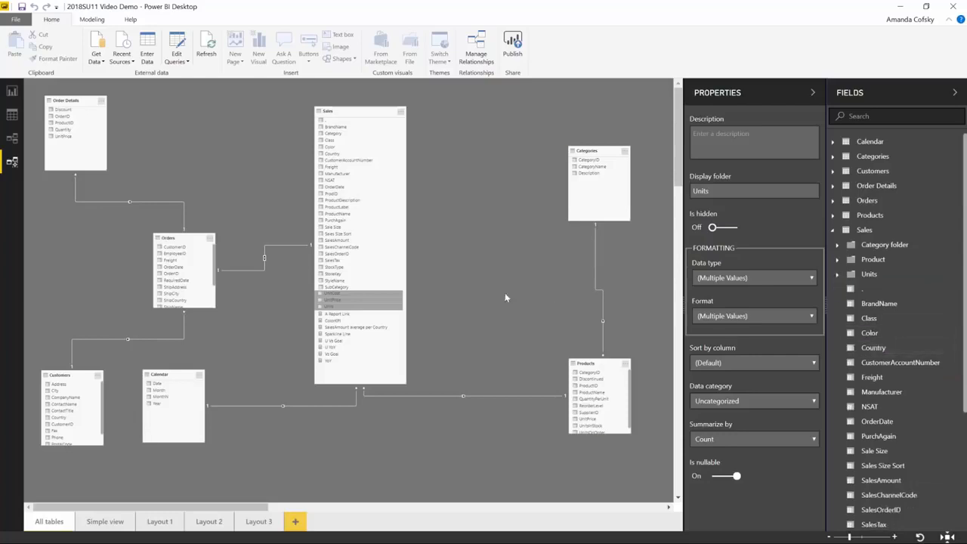
Step: Check the Sales table's display folders in the report view's field list, and return to the modeling view with no columns selected
left_click(12, 91)
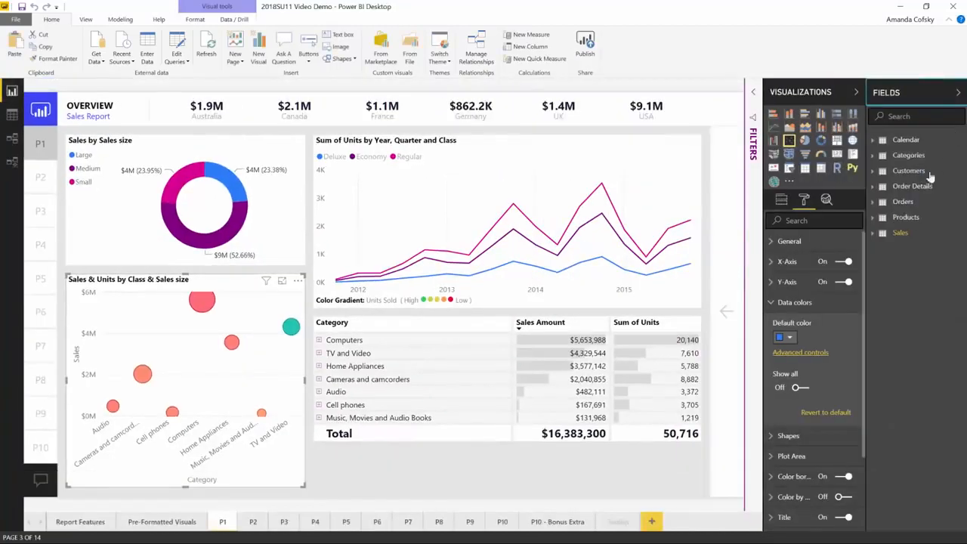
left_click(874, 234)
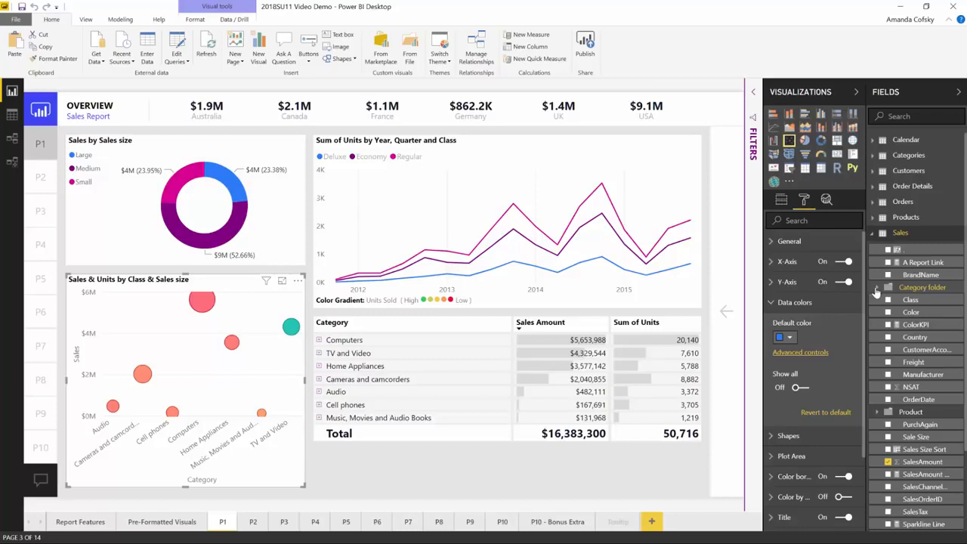
left_click(12, 161)
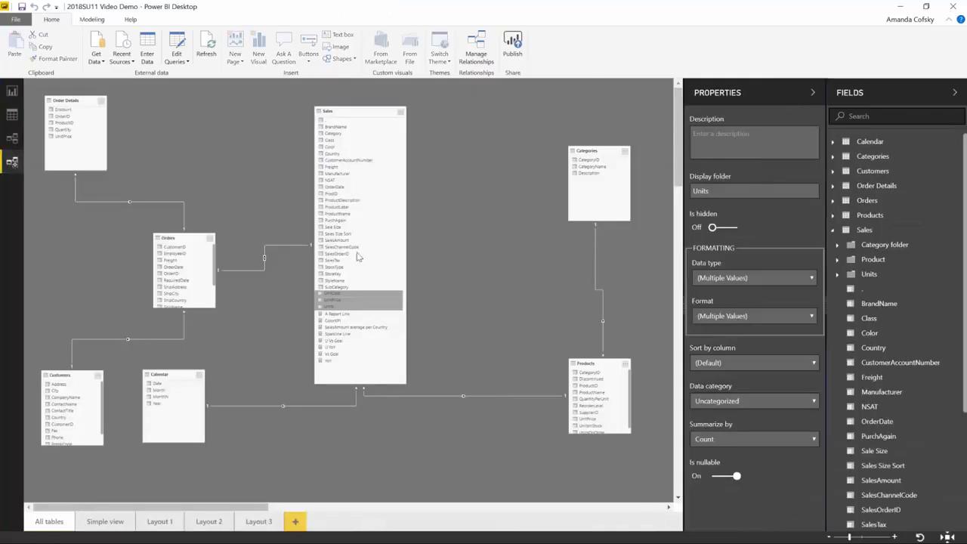
left_click(471, 261)
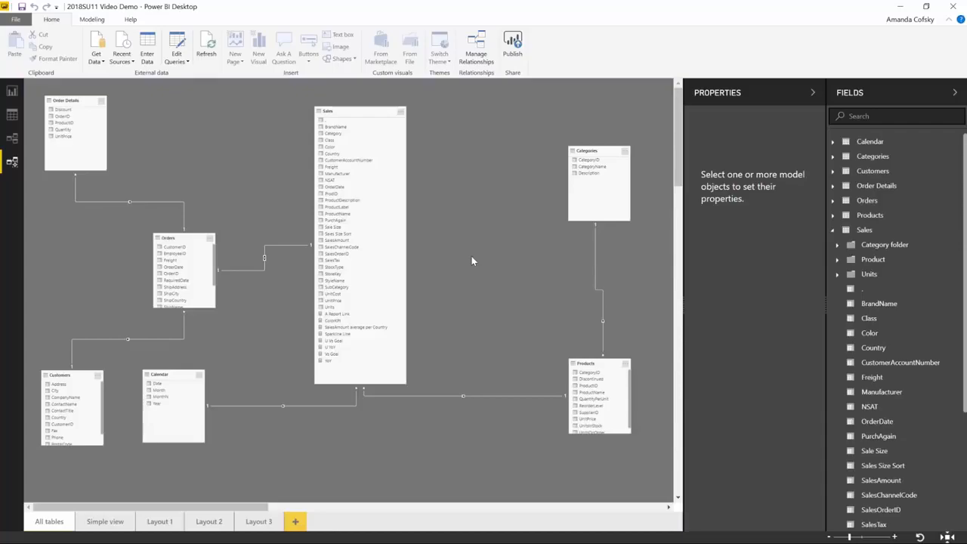
key("alt+Tab")
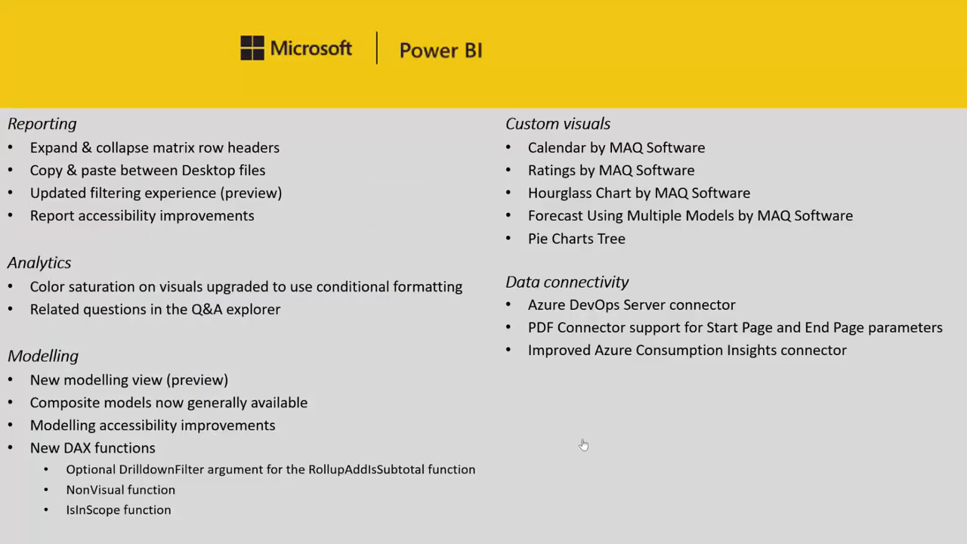
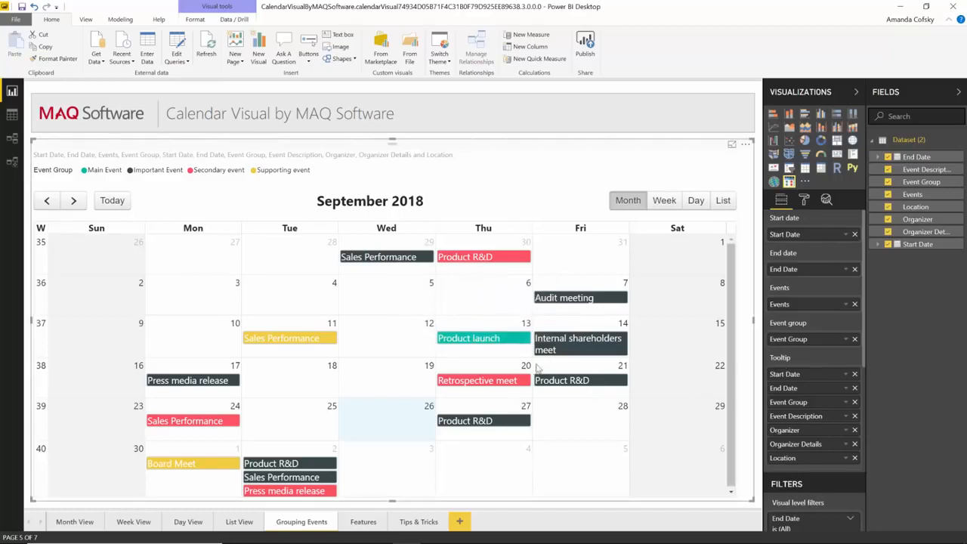
Step: Examine the Internal shareholders meet event's details and the calendar visual's Calendar settings formatting options
mouse_move(546, 347)
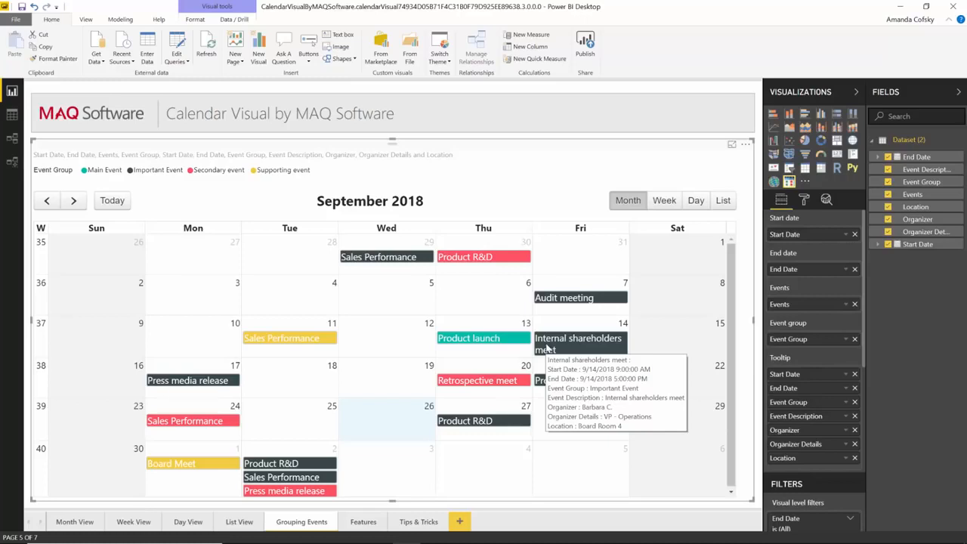
left_click(804, 201)
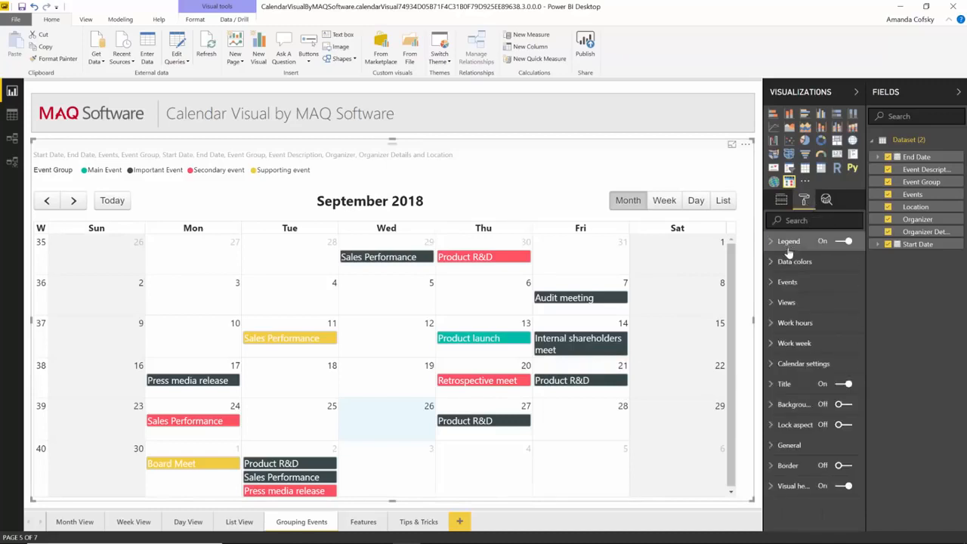
left_click(790, 364)
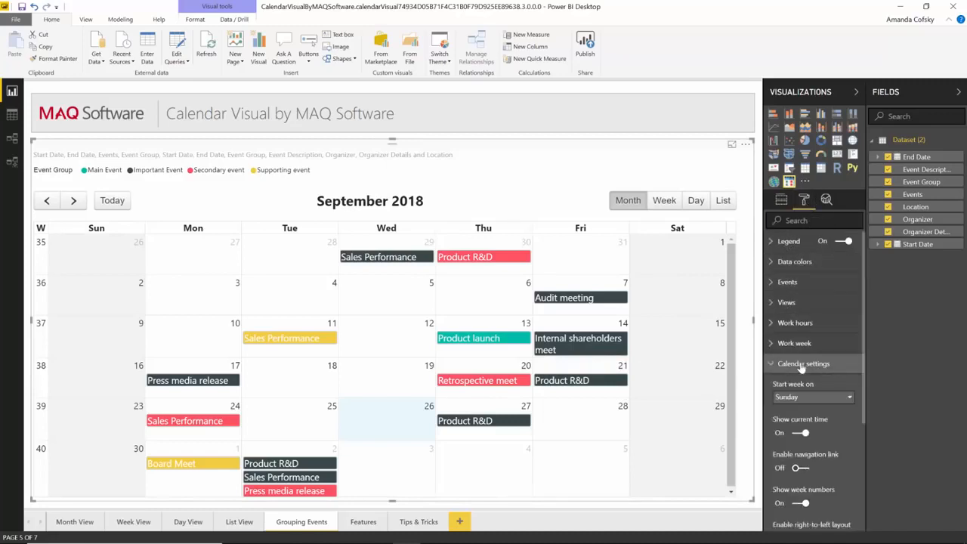
scroll(812, 410, "down", 1)
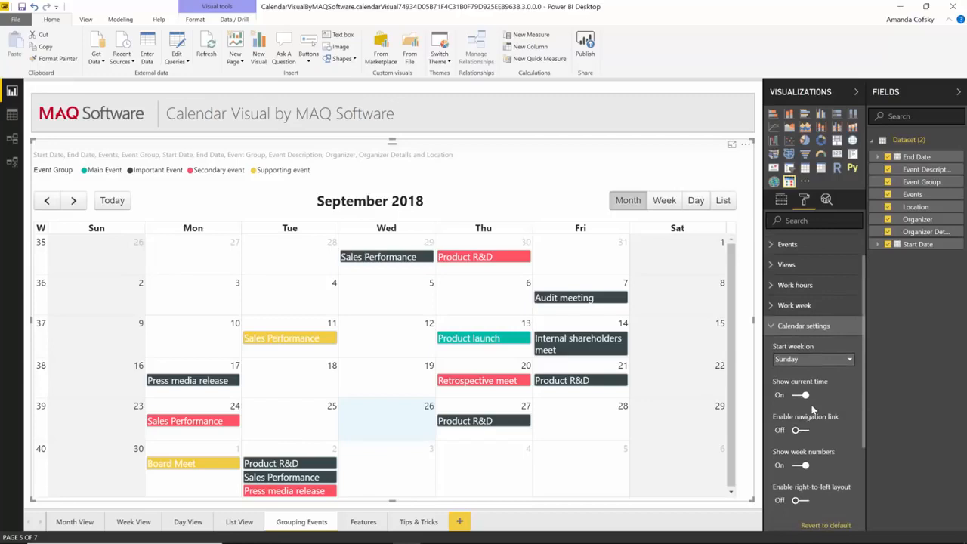
left_click(799, 326)
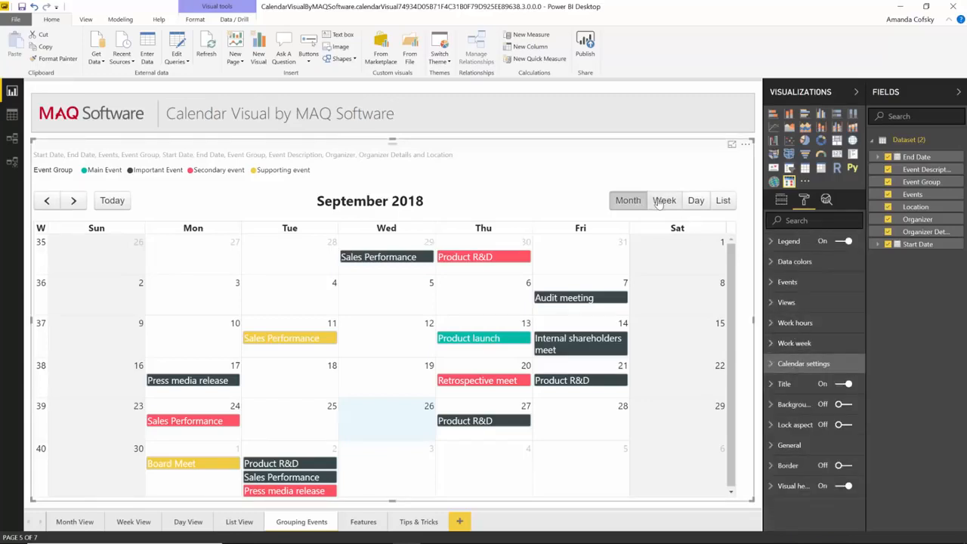
Step: Review the calendar visual's Work hours and Work week formatting options
left_click(791, 325)
left_click(791, 323)
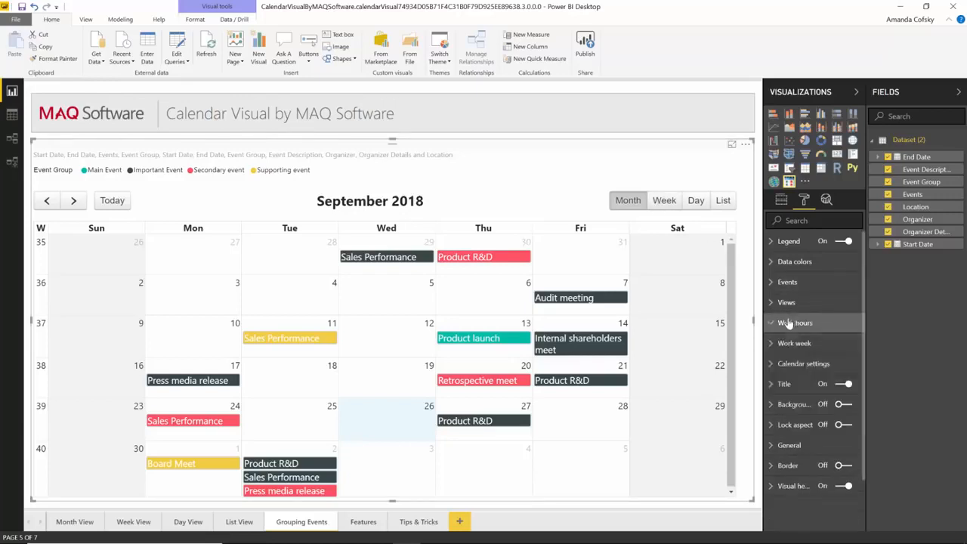
left_click(784, 346)
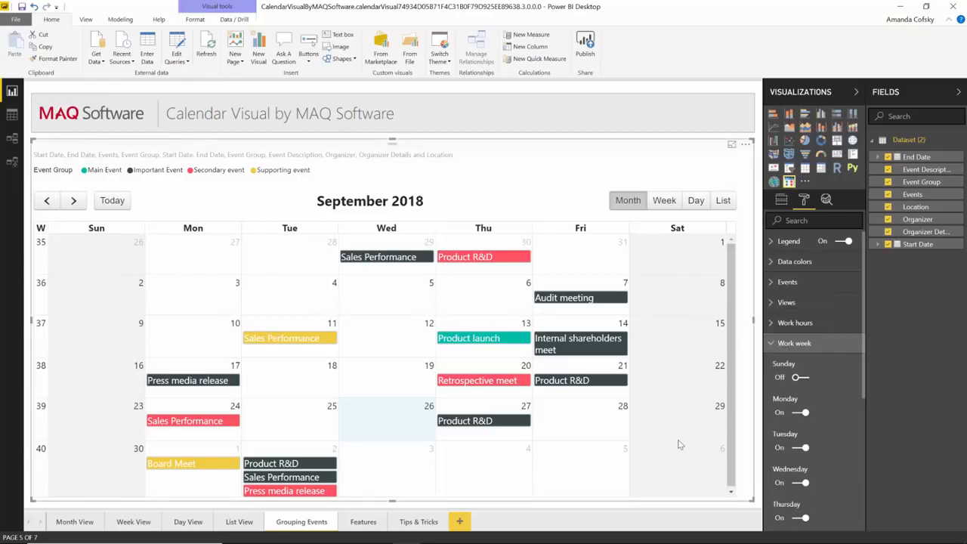
left_click(799, 351)
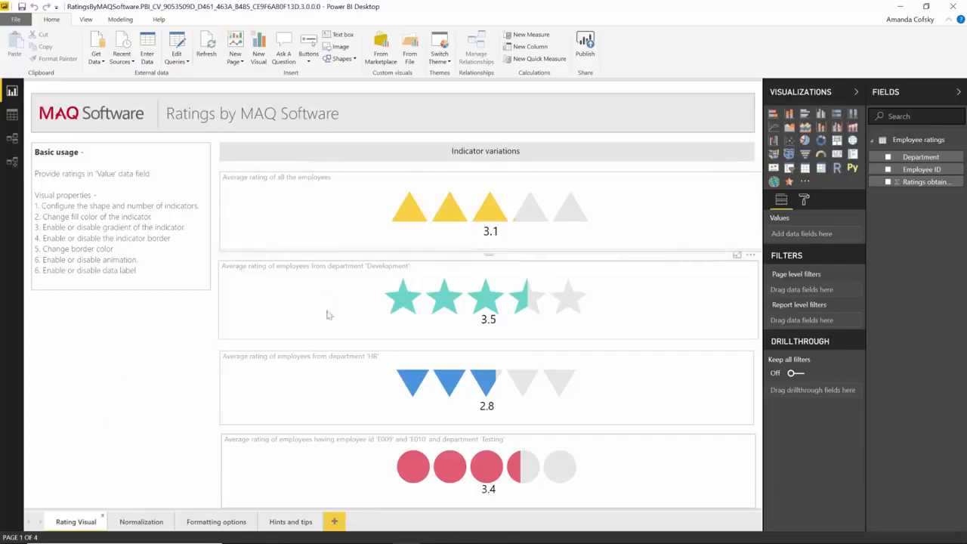
Step: Select the Development department's star rating visual and inspect the tooltip on its stars
left_click(389, 301)
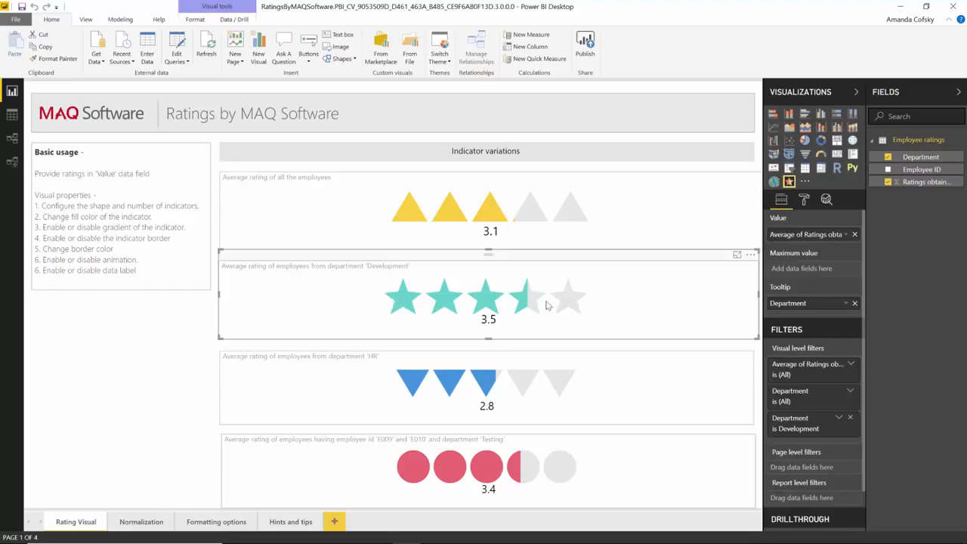
mouse_move(561, 306)
mouse_move(525, 289)
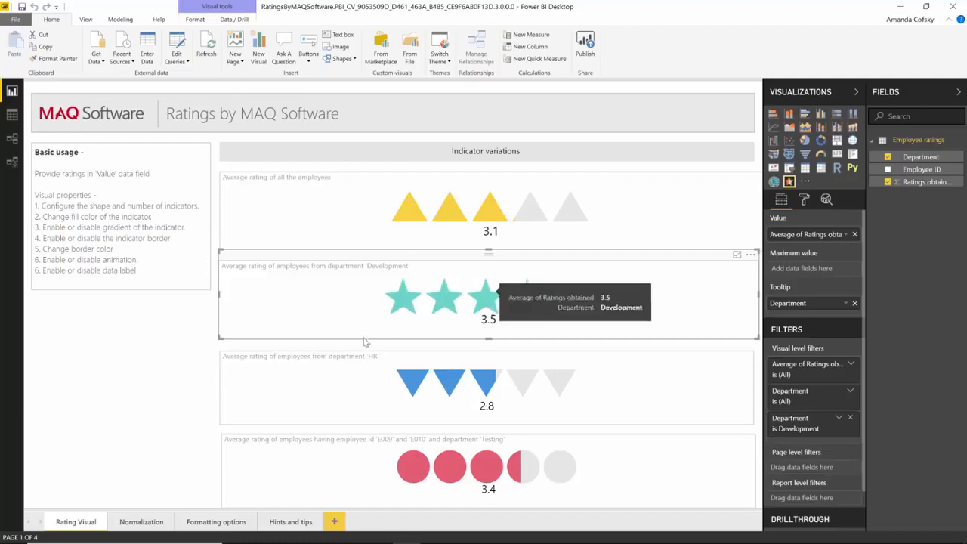
Step: Open the Ratings report's Formatting options page and examine the gradient circle and bordered triangle indicators
left_click(212, 522)
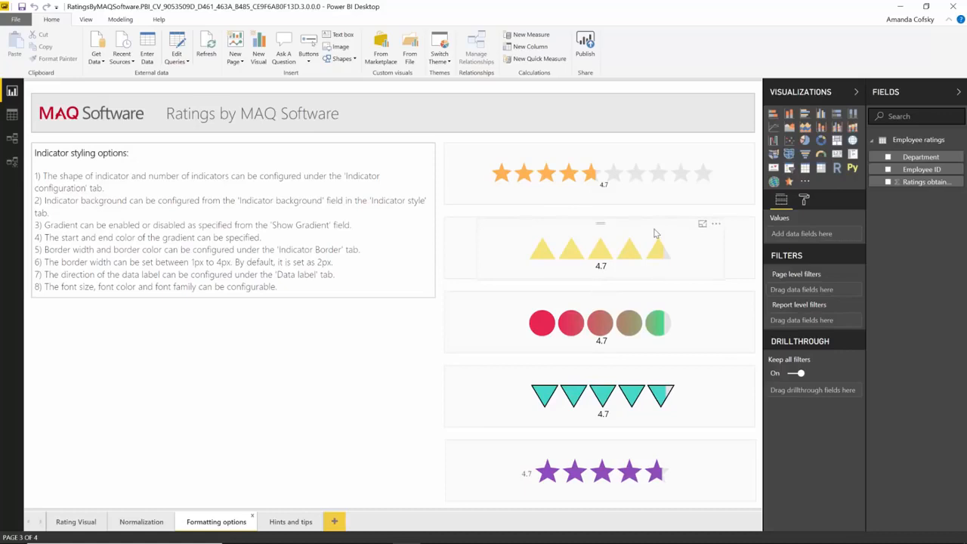
mouse_move(636, 339)
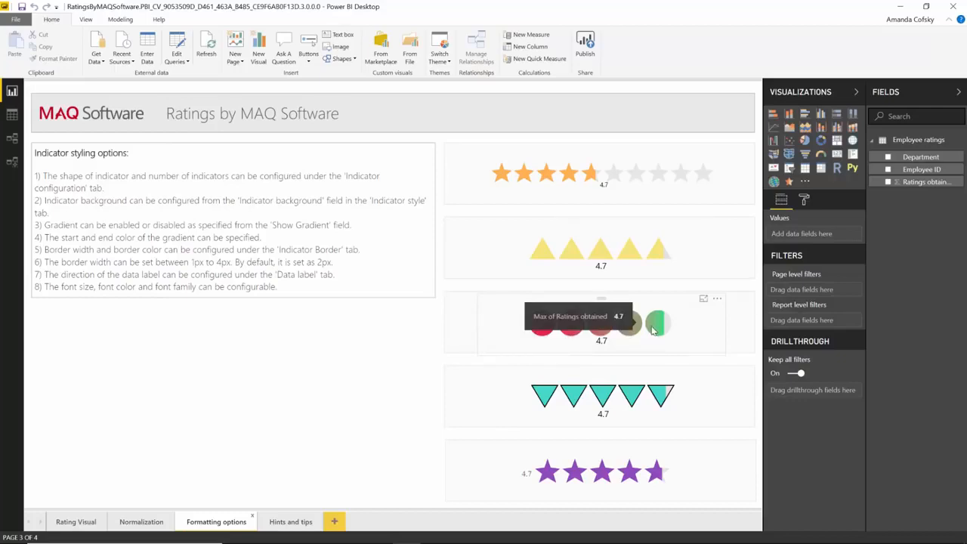
mouse_move(563, 400)
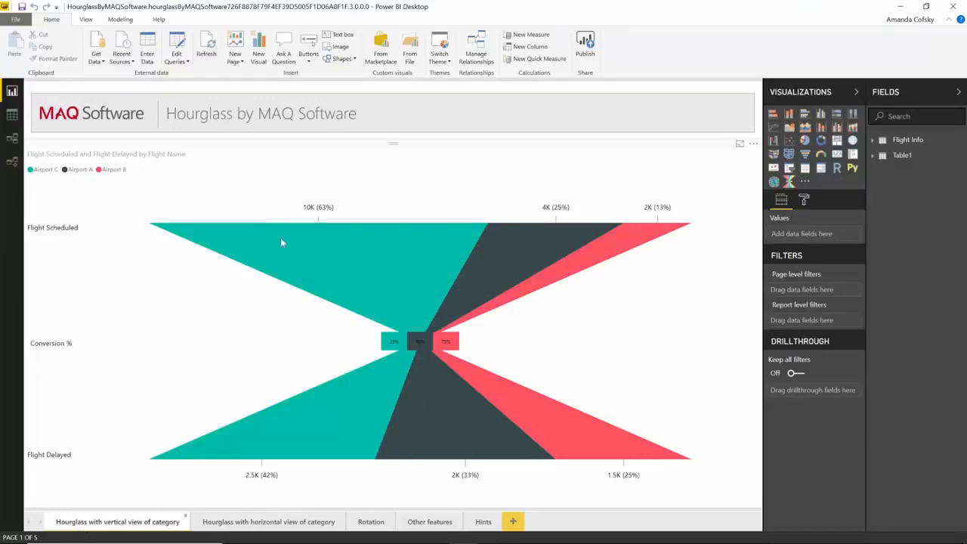
Step: Examine the hourglass chart's Flight Scheduled segments and its Conversion % section
mouse_move(482, 273)
mouse_move(406, 341)
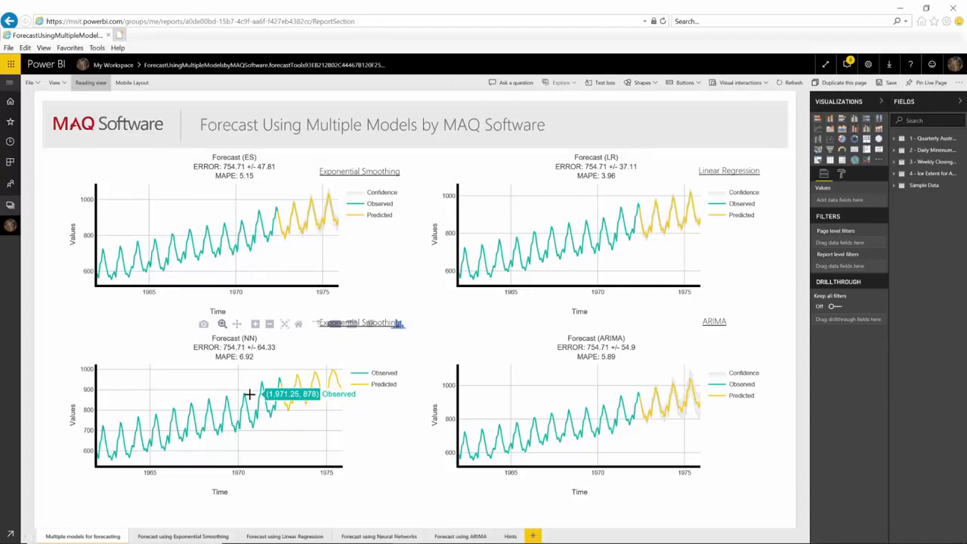
Step: Select the Forecast (NN) visual and review the algorithms offered in its Forecast Settings
left_click(266, 286)
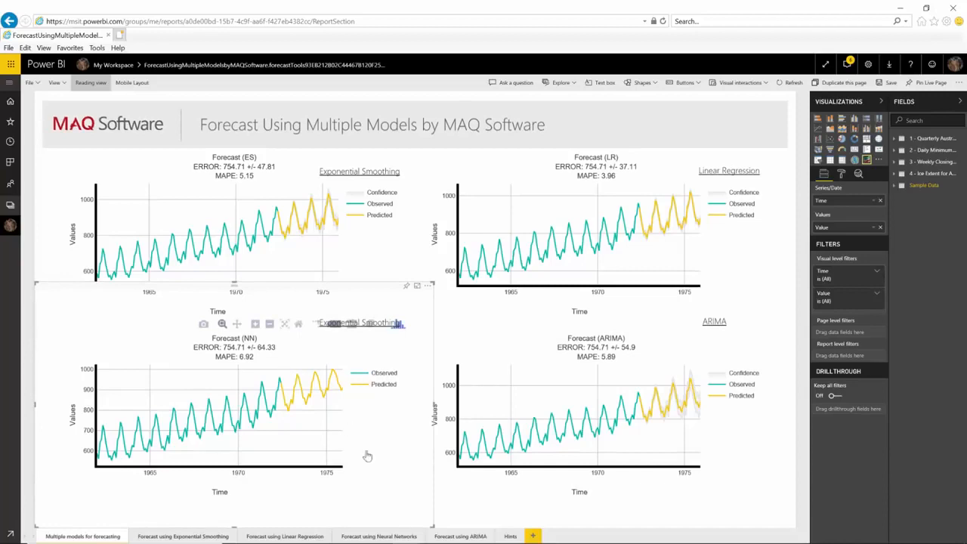
left_click(843, 176)
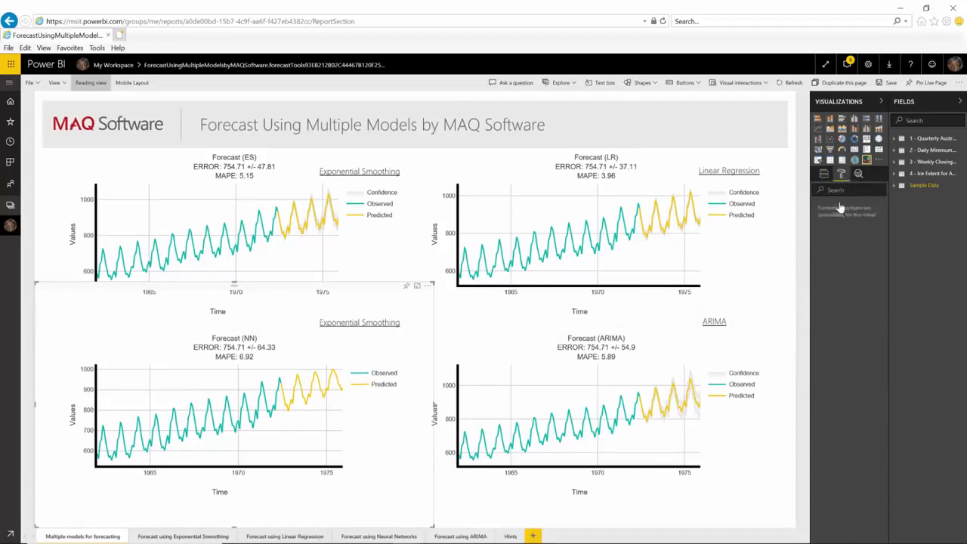
left_click(837, 220)
left_click(832, 209)
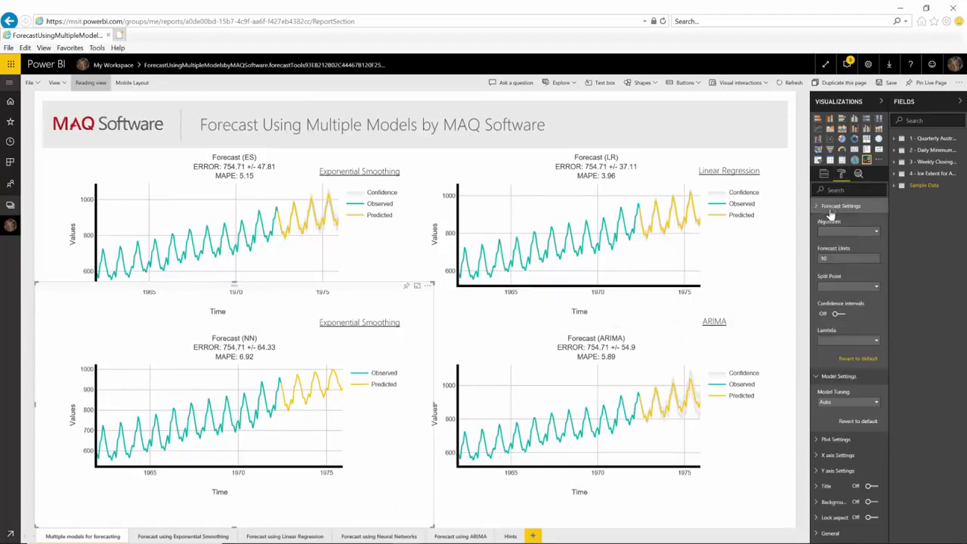
left_click(840, 232)
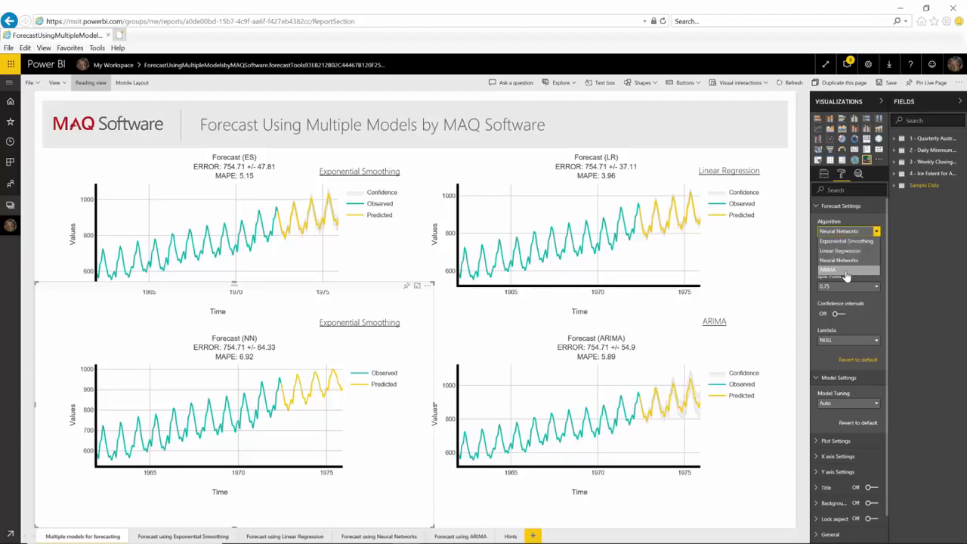
left_click(849, 224)
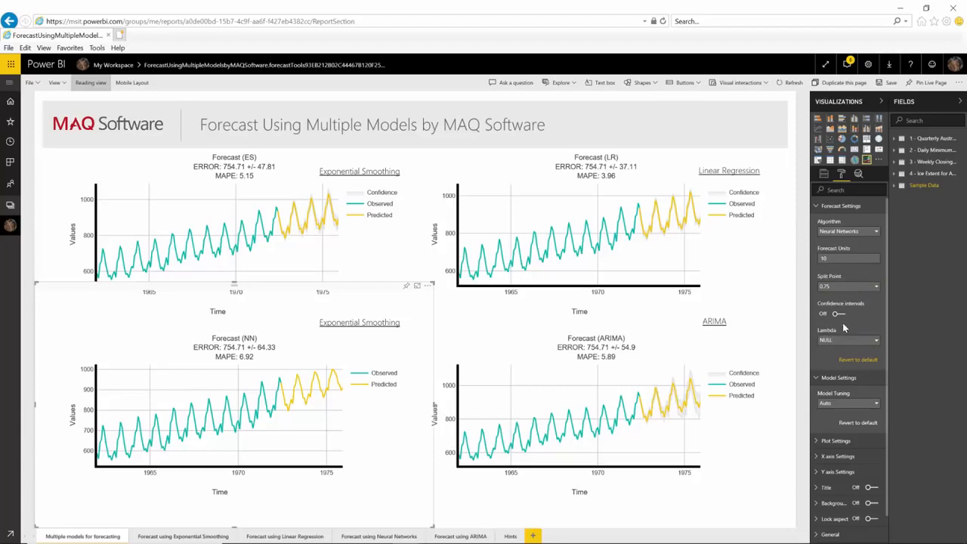
Step: Set the Forecast (NN) visual's Model Tuning to Manual, and collapse its Forecast Settings and Model Settings
left_click(842, 210)
left_click(850, 247)
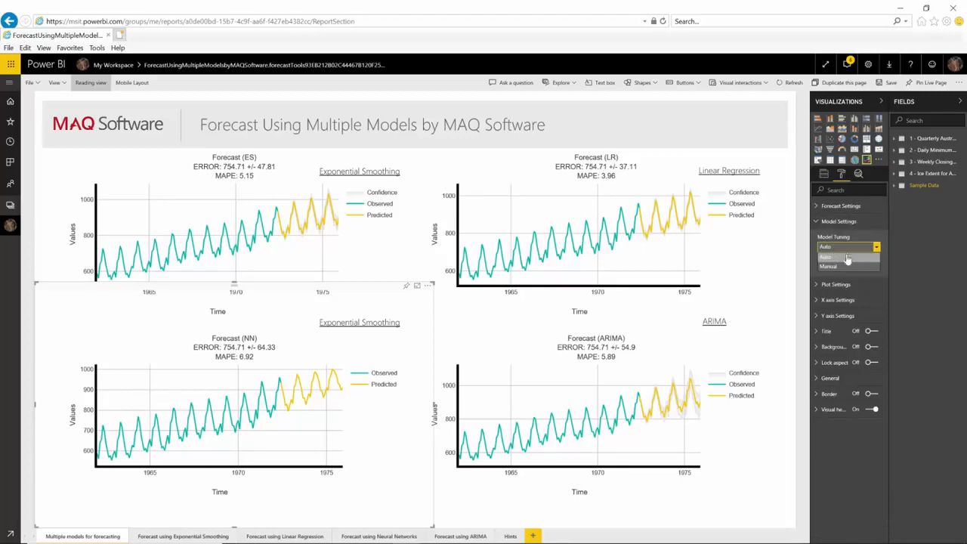
left_click(840, 267)
left_click(822, 206)
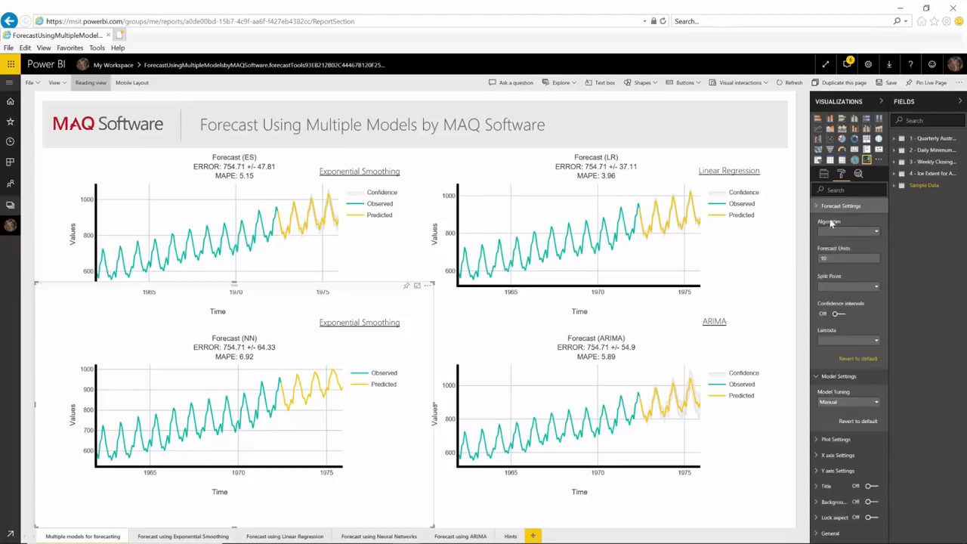
left_click(821, 206)
left_click(824, 221)
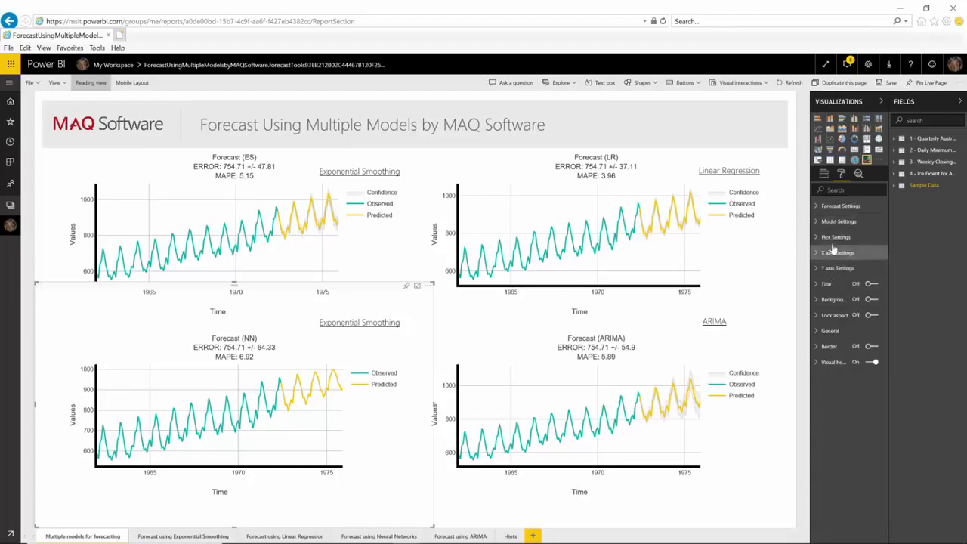
Step: Review the Forecast (NN) visual's Plot Settings, collapse them, and return to its field assignments
left_click(830, 239)
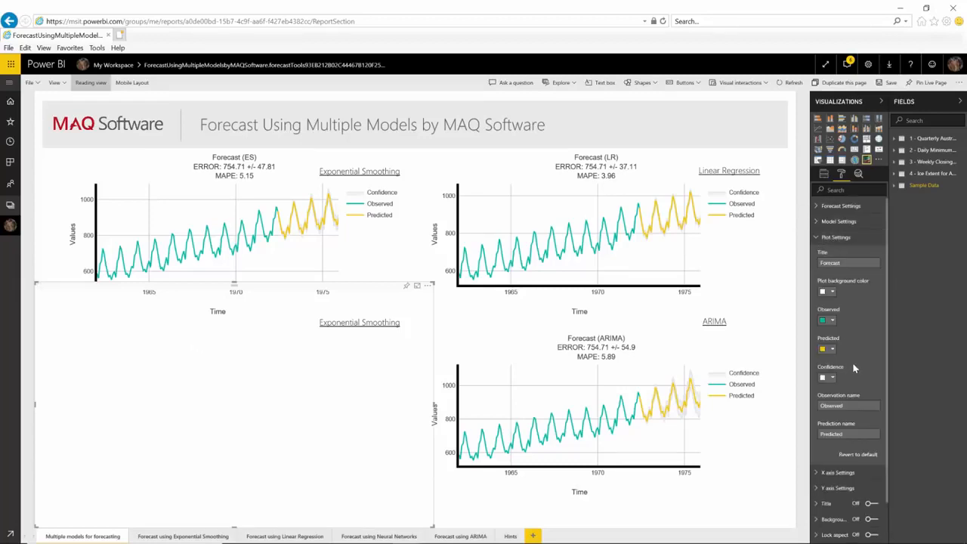
left_click_drag(854, 228, 851, 237)
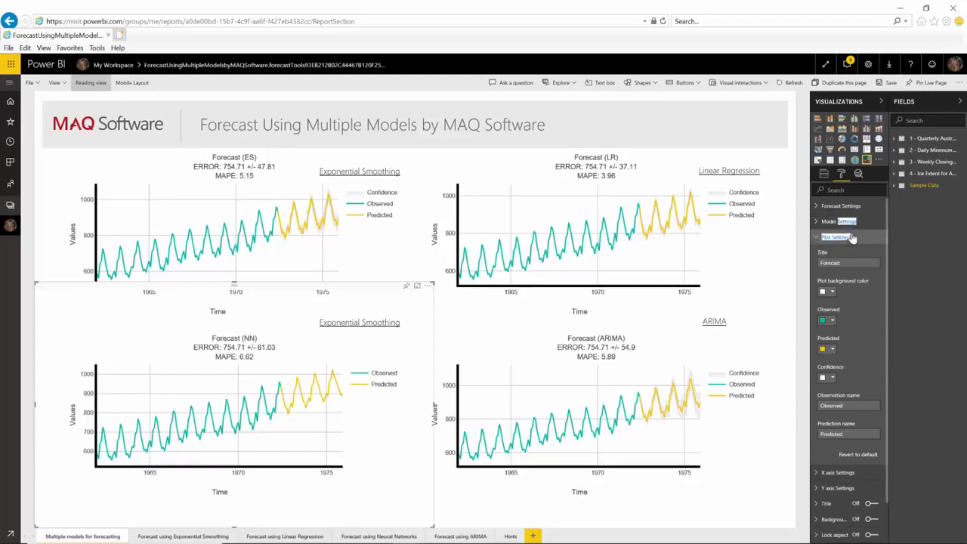
left_click(851, 239)
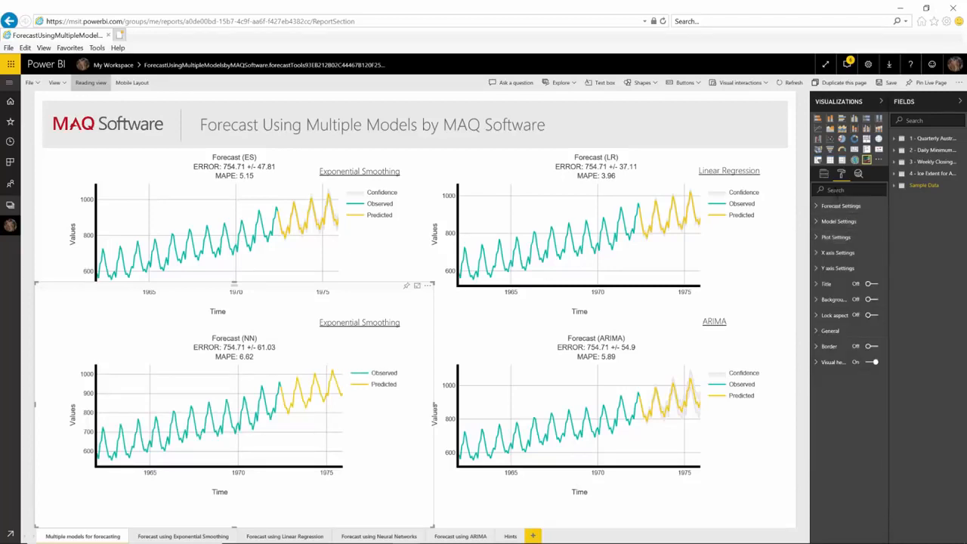
left_click(824, 175)
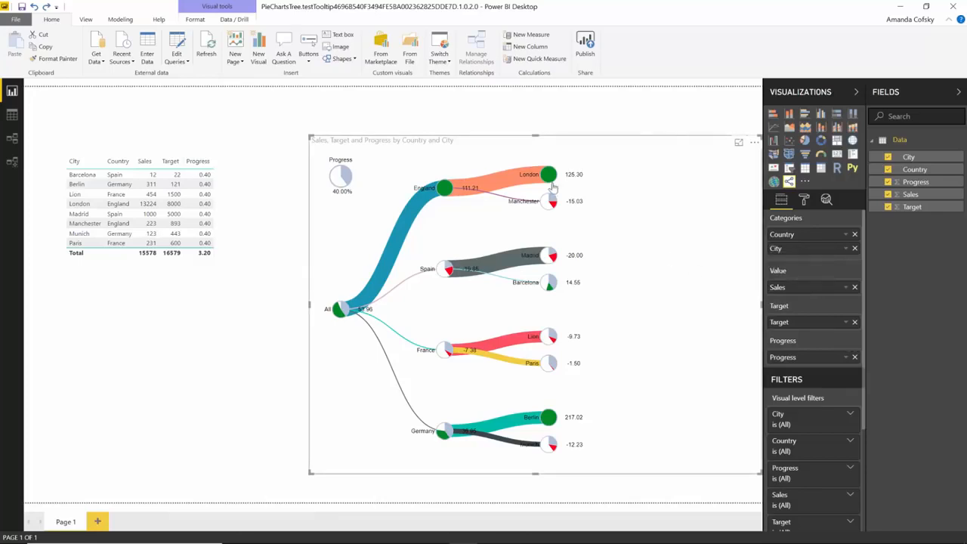
Step: Try the pie charts tree without the Progress field, restore the field, and check the city nodes' details
mouse_move(549, 185)
mouse_move(553, 204)
left_click(854, 358)
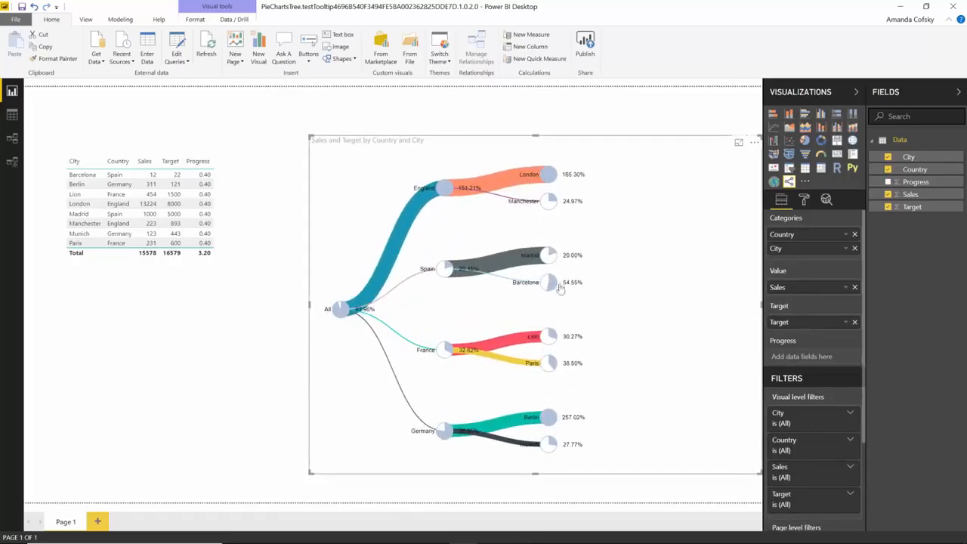
mouse_move(551, 284)
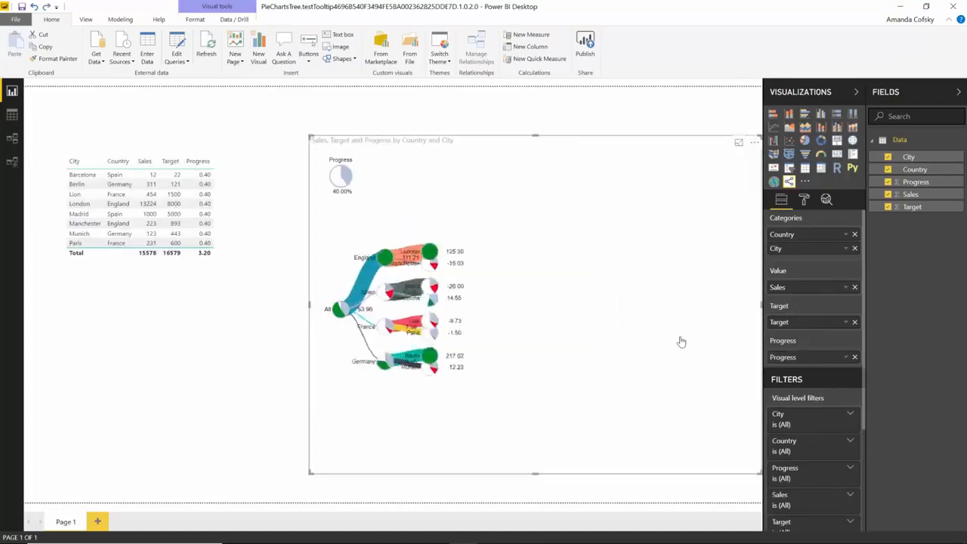
mouse_move(552, 289)
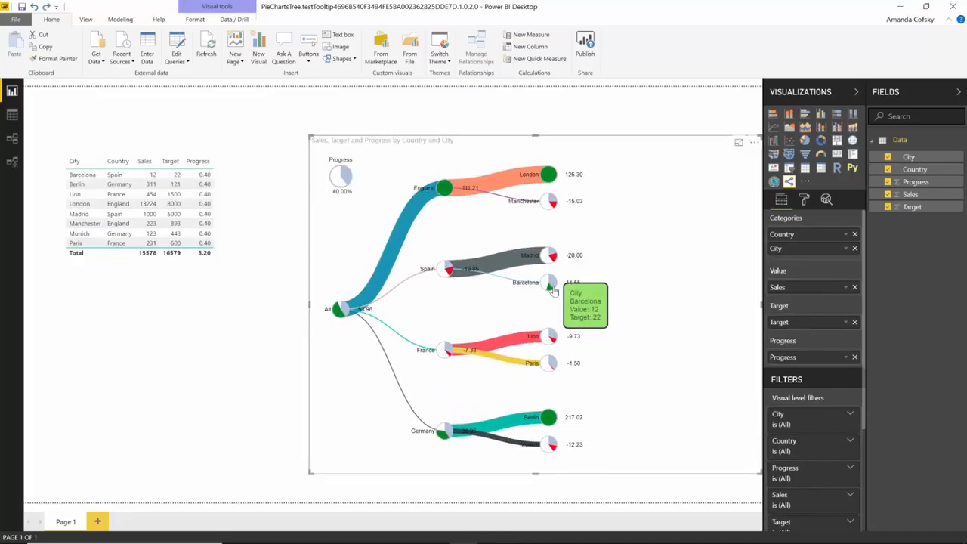
Step: Review the pie charts tree's Tree Options formatting and turn off Auto Expand
left_click(804, 200)
left_click(796, 241)
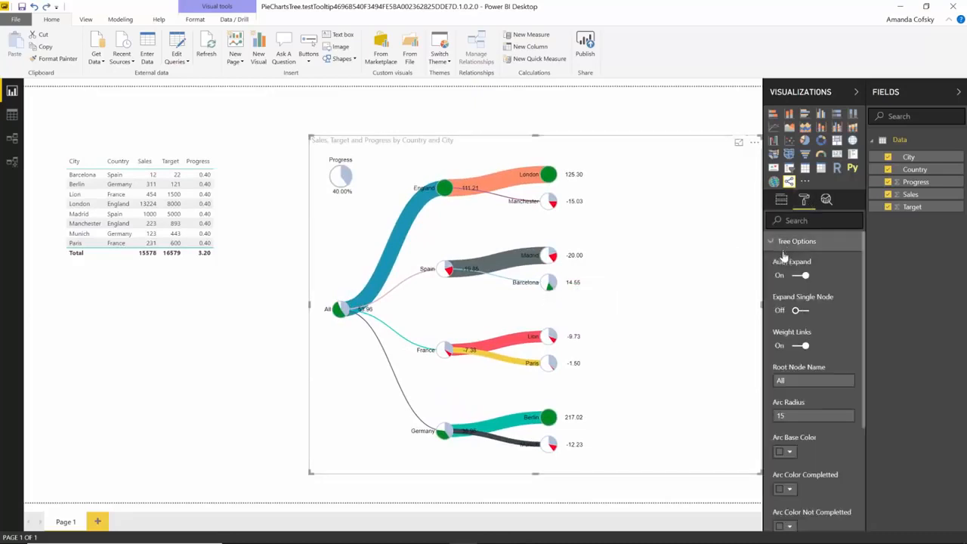
scroll(837, 361, "down", 3)
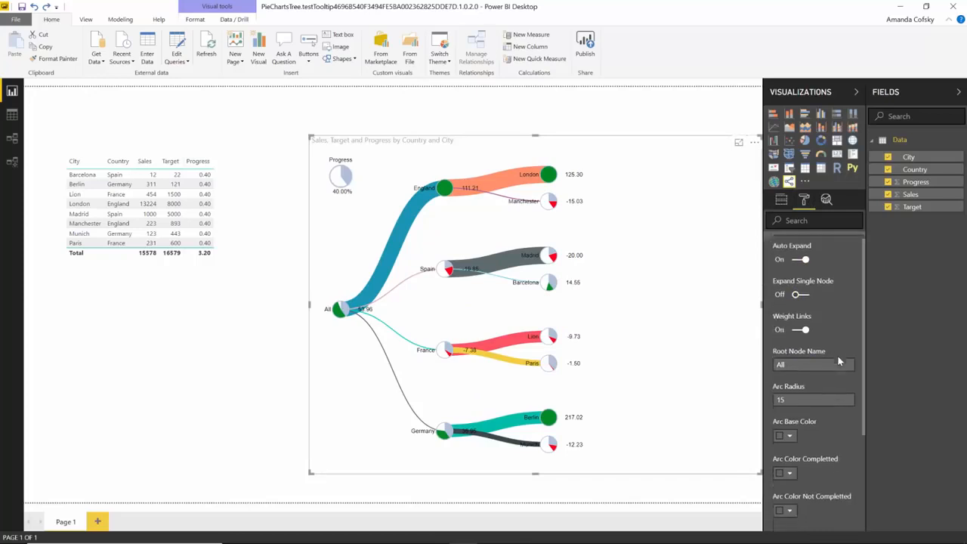
scroll(837, 361, "up", 1)
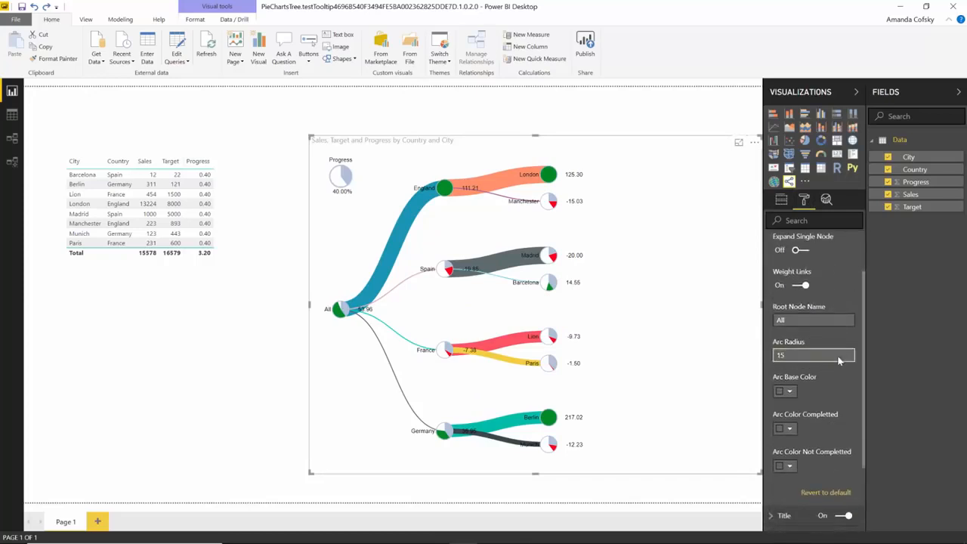
scroll(838, 361, "up", 2)
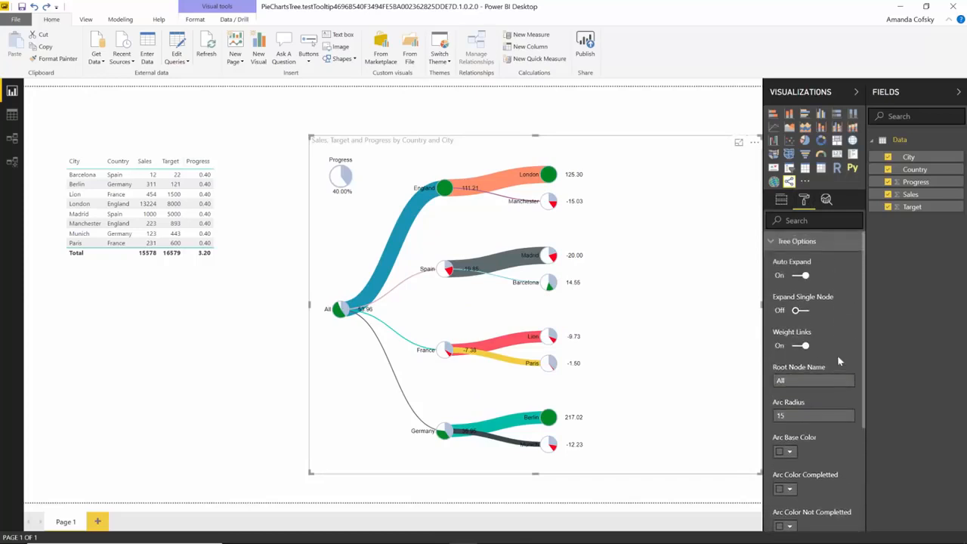
left_click(802, 276)
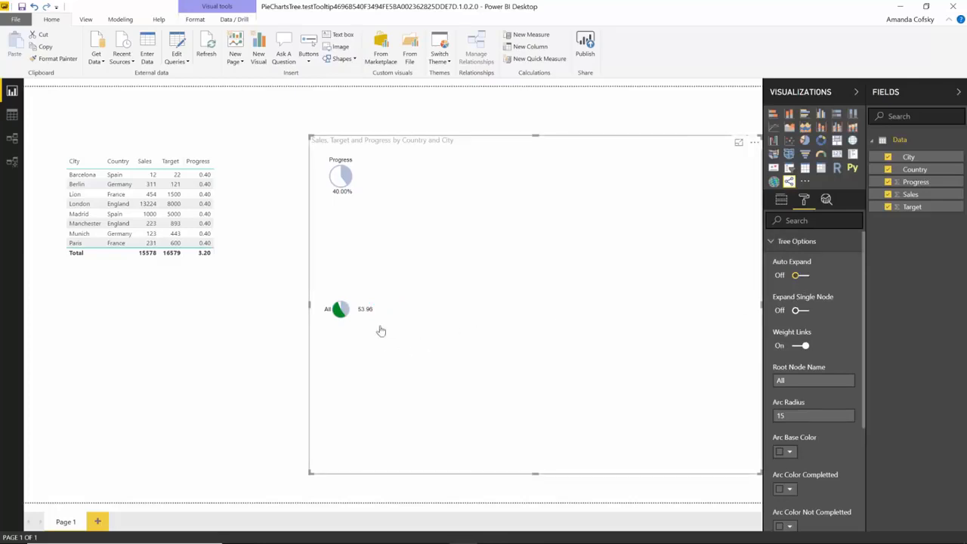
Step: Expand the tree's All node into countries, and open England and France down to their cities
left_click(340, 310)
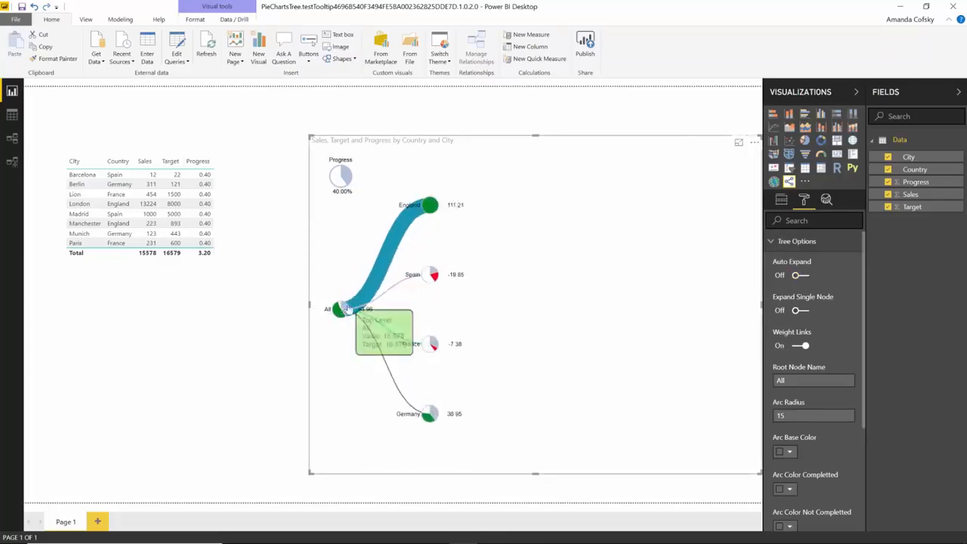
left_click(449, 190)
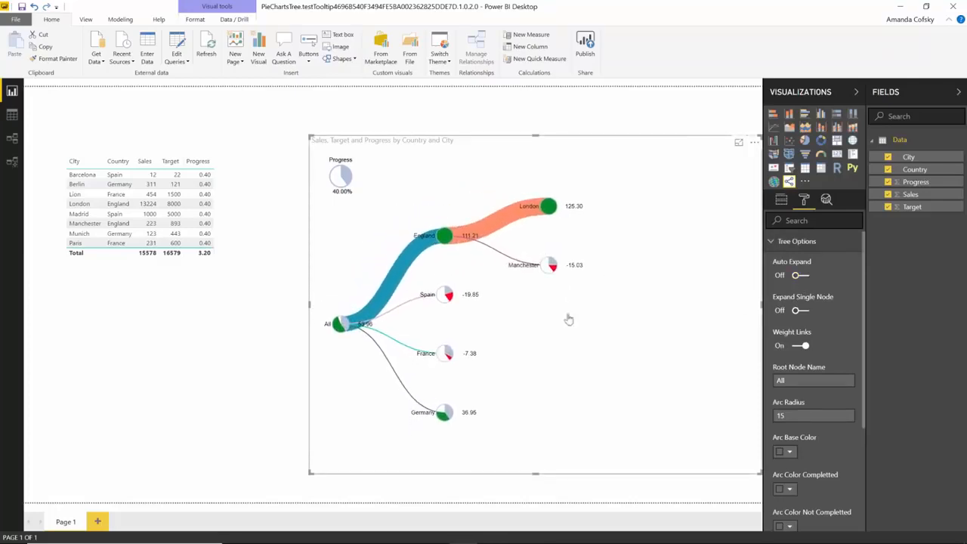
left_click(446, 356)
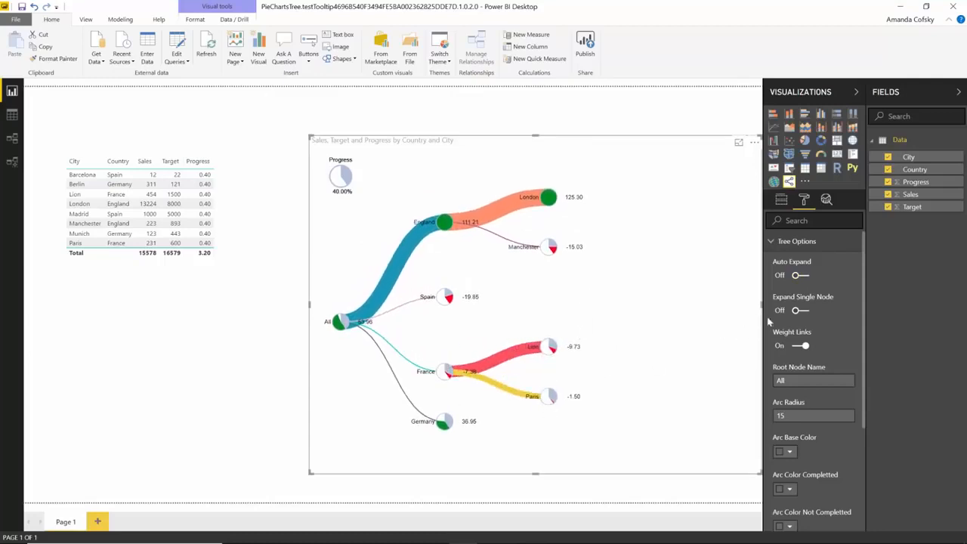
Step: Turn off Weight Links for the pie charts tree, and expand its All and England nodes
scroll(816, 336, "down", 2)
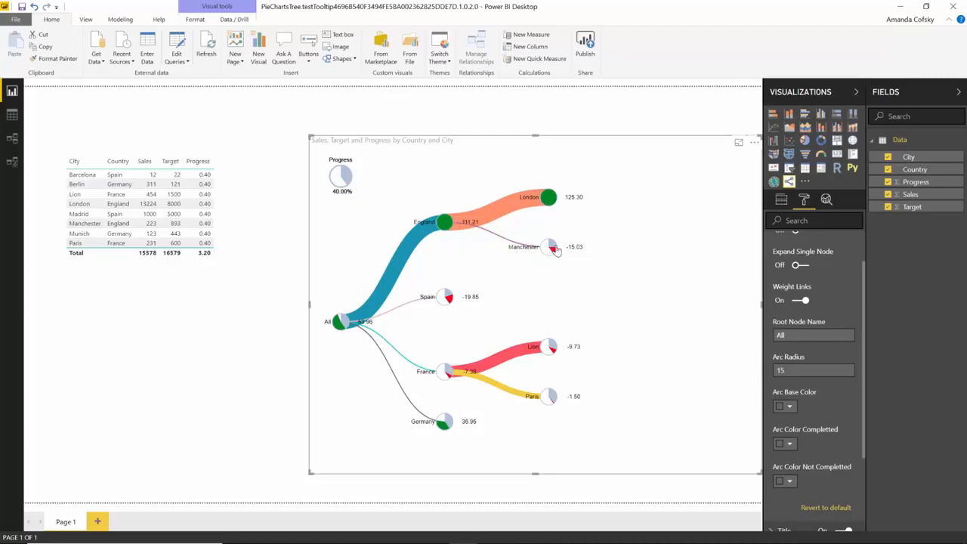
left_click(803, 300)
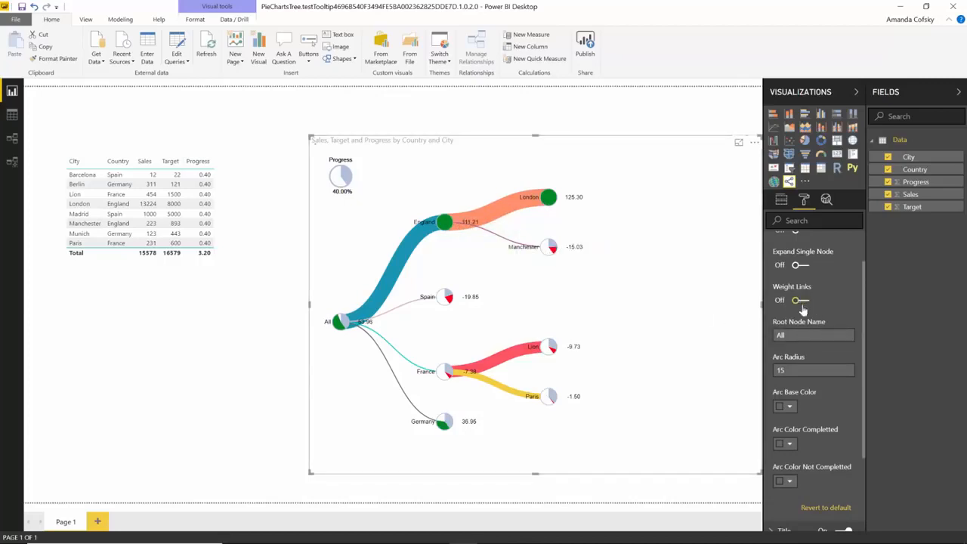
left_click(341, 309)
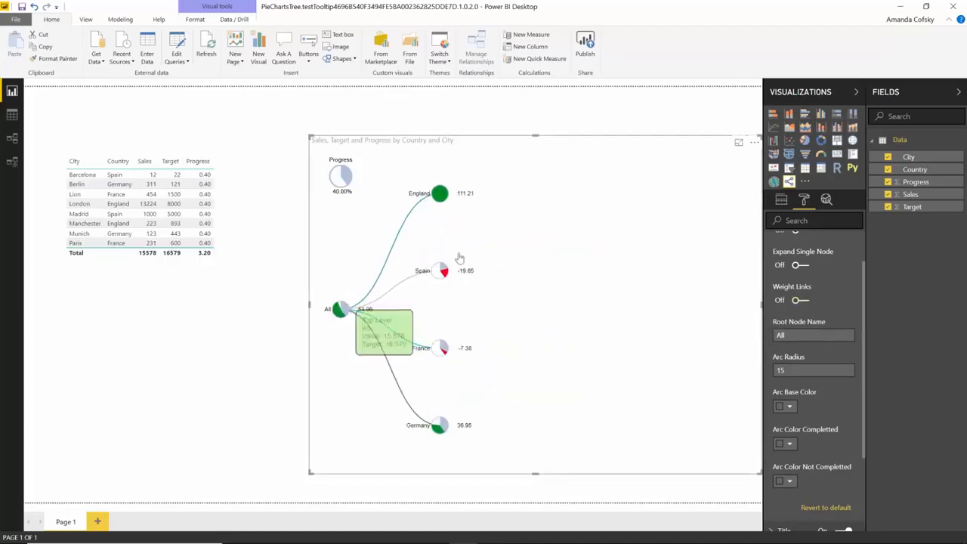
left_click(445, 189)
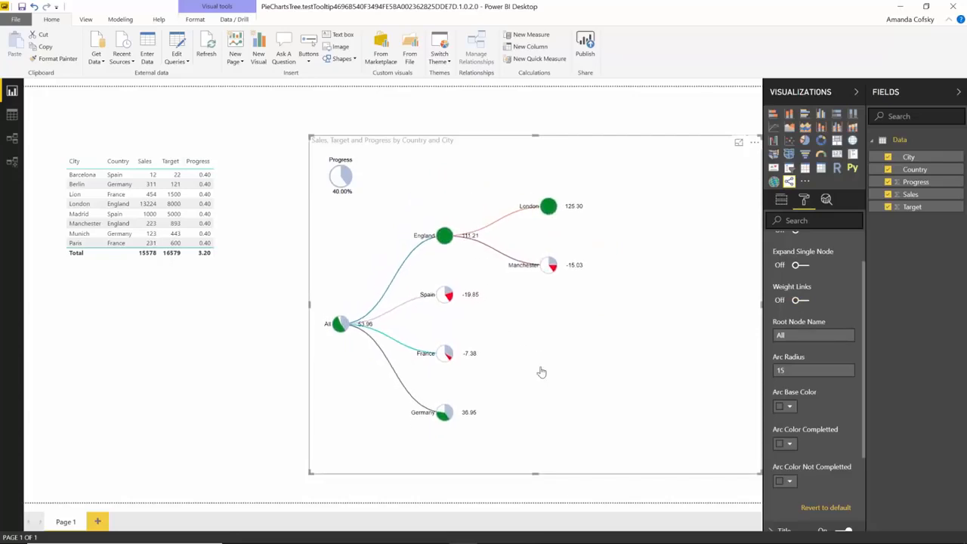
Step: Review the remaining Tree Options, collapse them, and return to the pie charts tree's field assignments
scroll(852, 318, "up", 2)
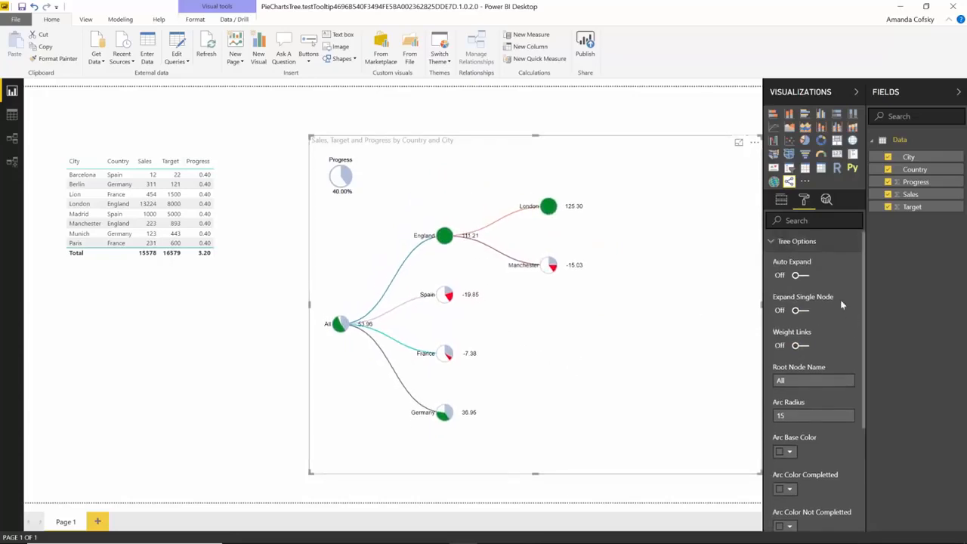
left_click(798, 242)
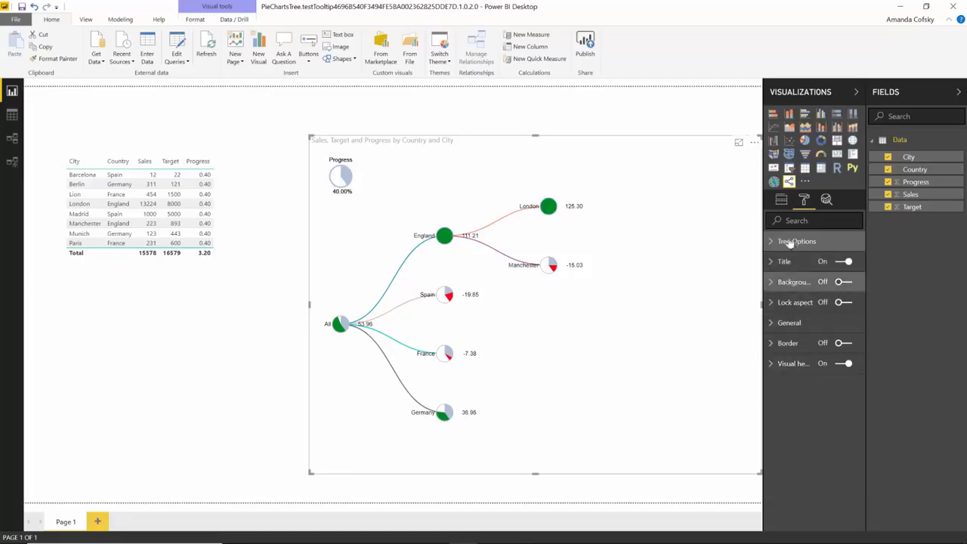
left_click(781, 199)
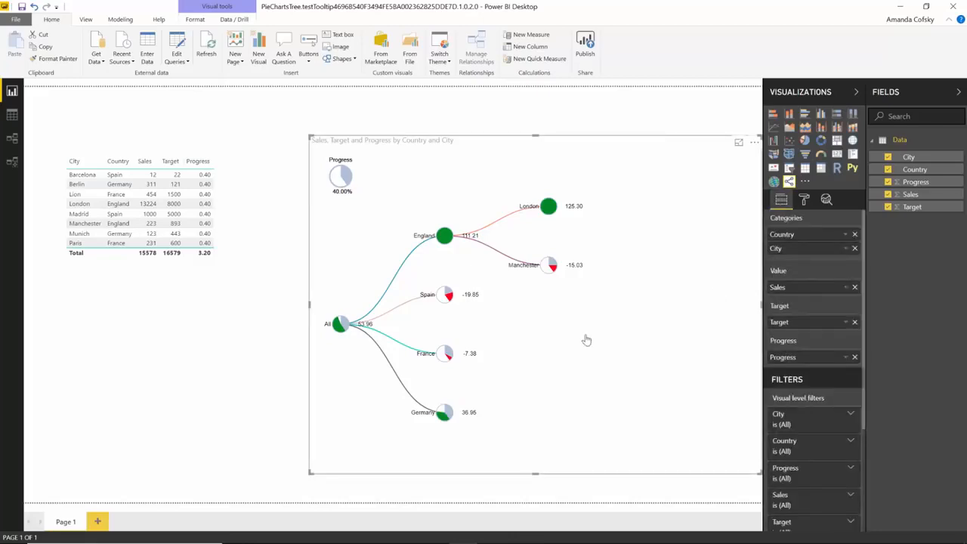